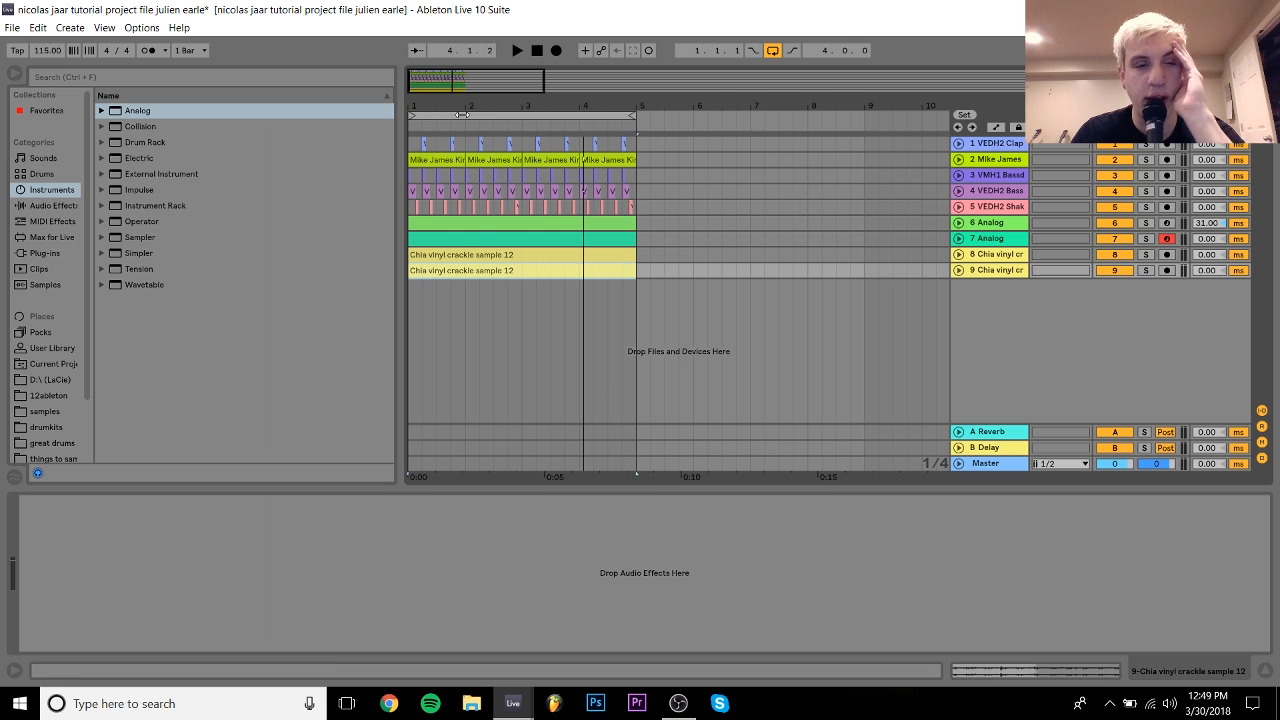
Step: Zoom the beat-time ruler in and out until bars 1–5 span the arrangement view
left_click_drag(434, 98, 434, 148)
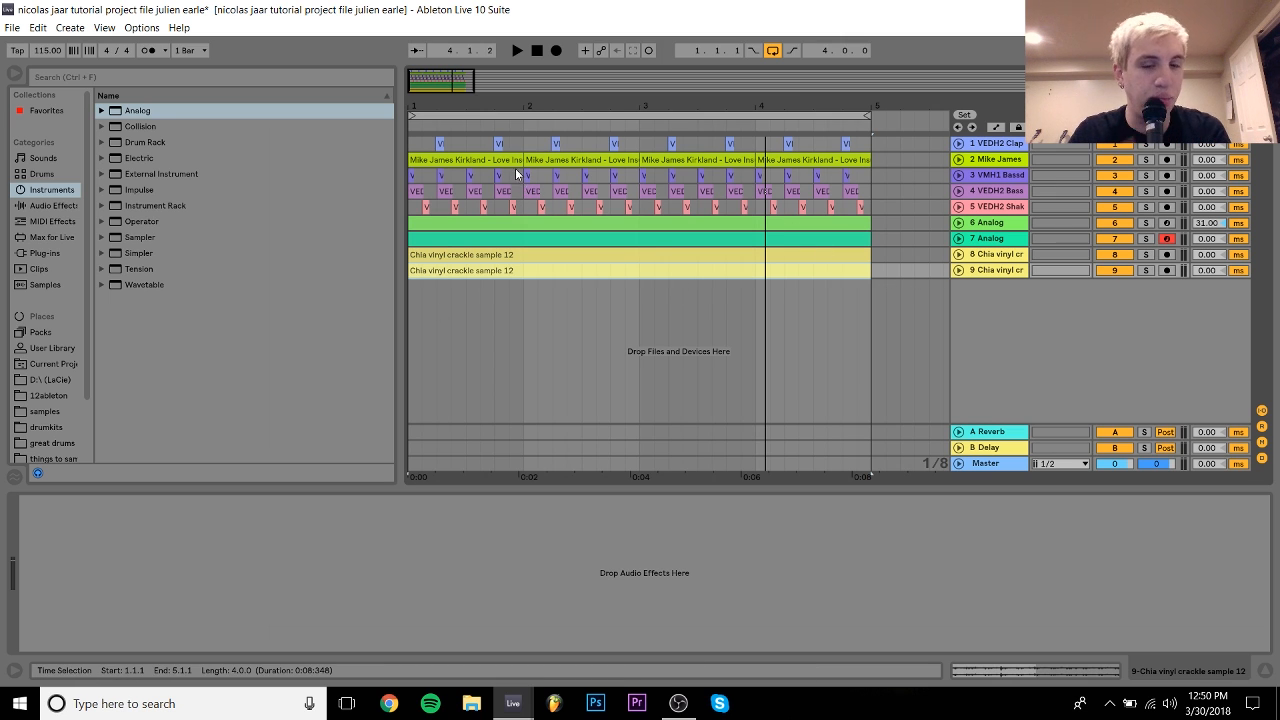
left_click_drag(467, 103, 413, 103)
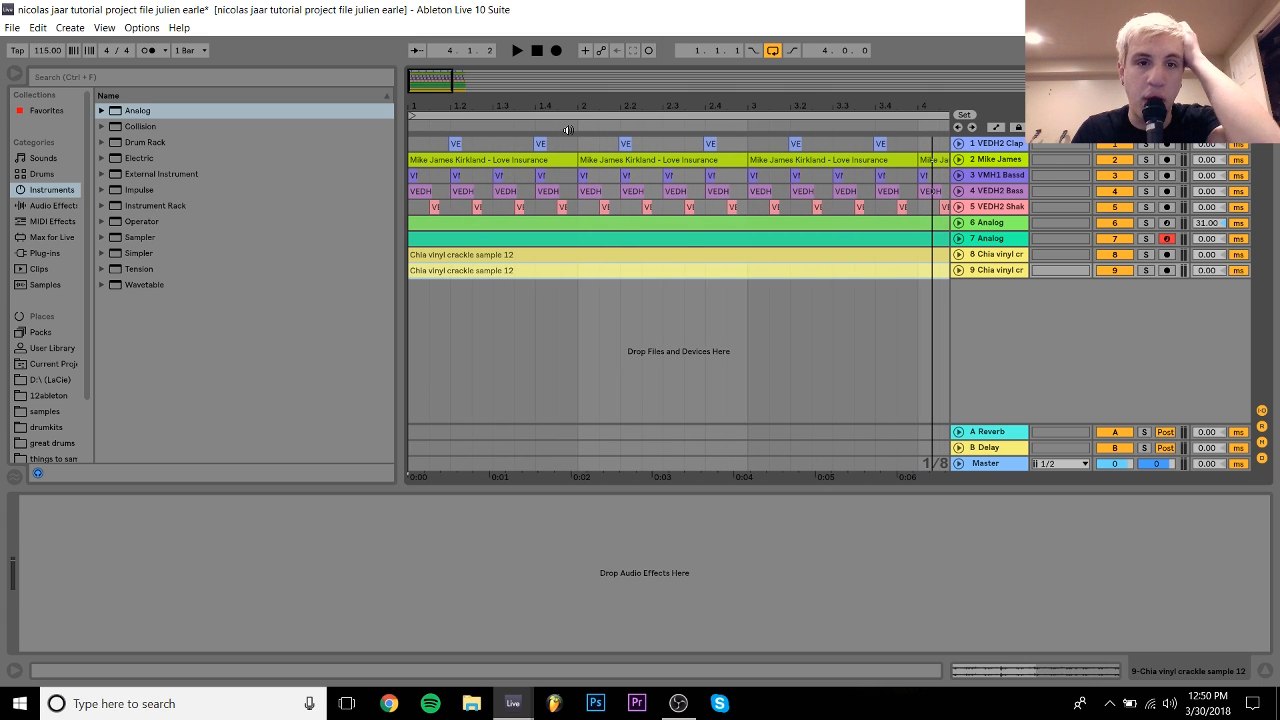
left_click_drag(548, 107, 548, 85)
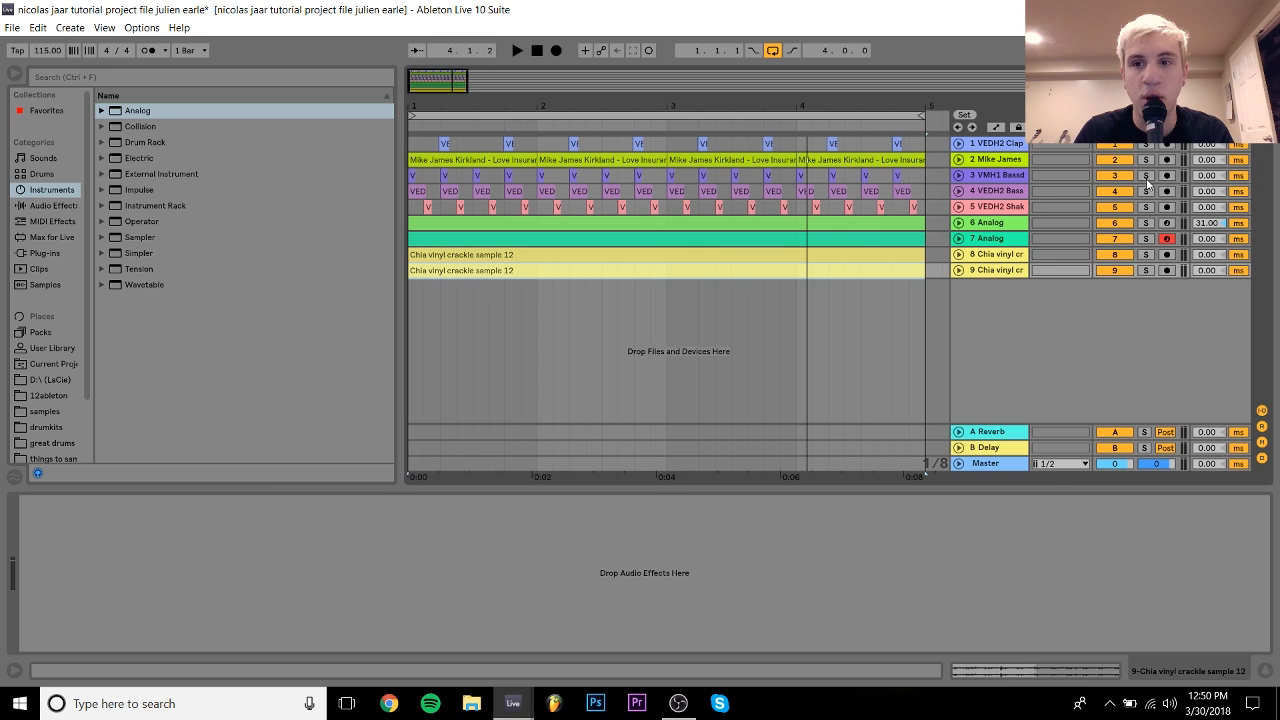
left_click(1146, 208)
left_click(1146, 192)
left_click(1145, 160)
key("space")
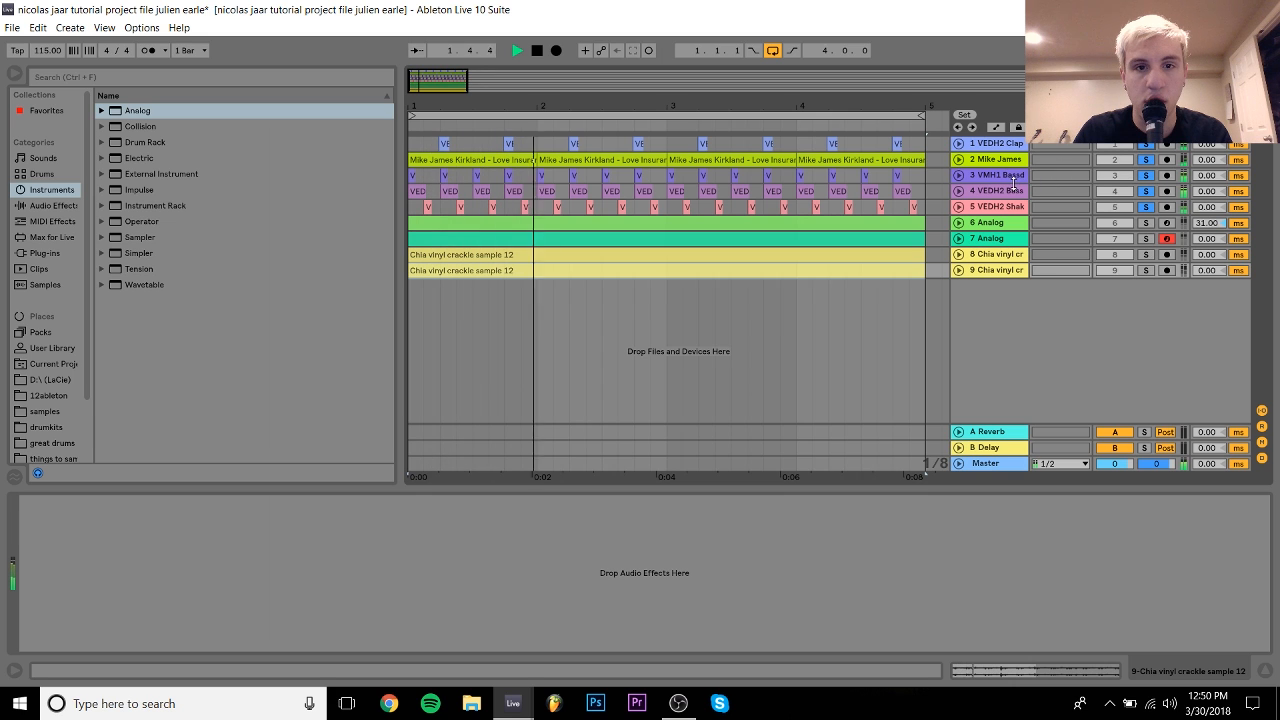
key("space")
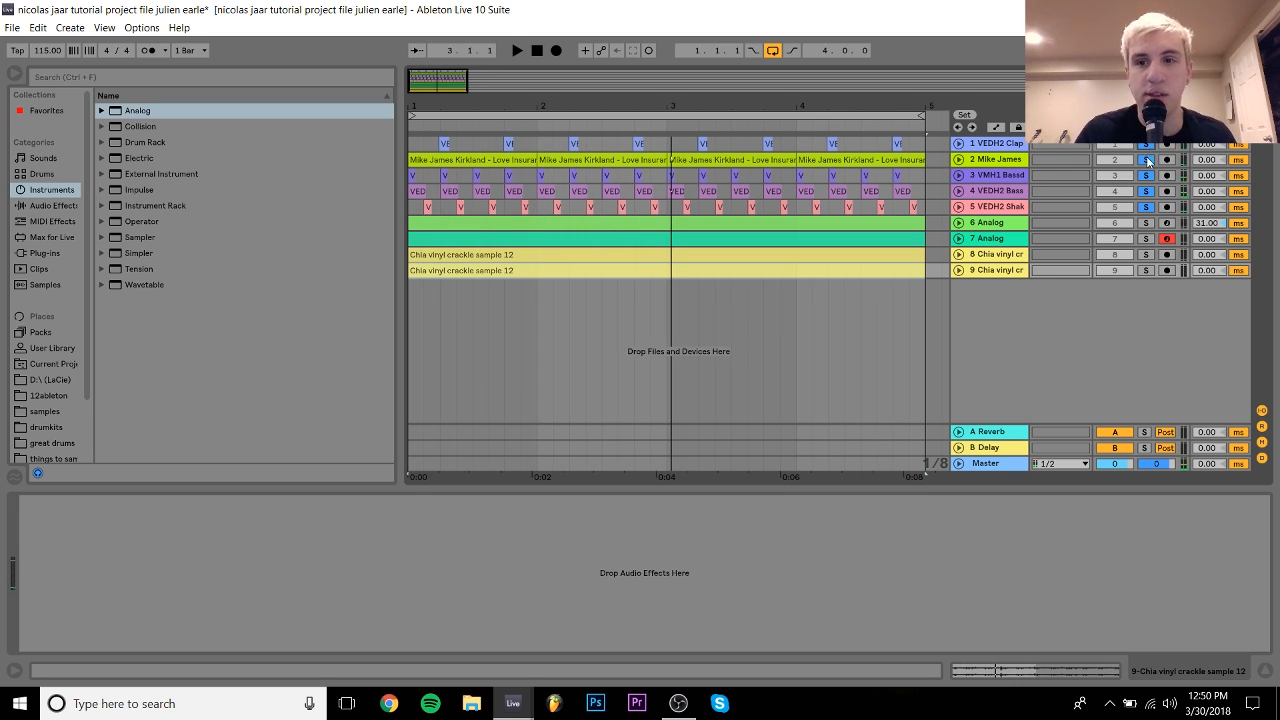
key("space")
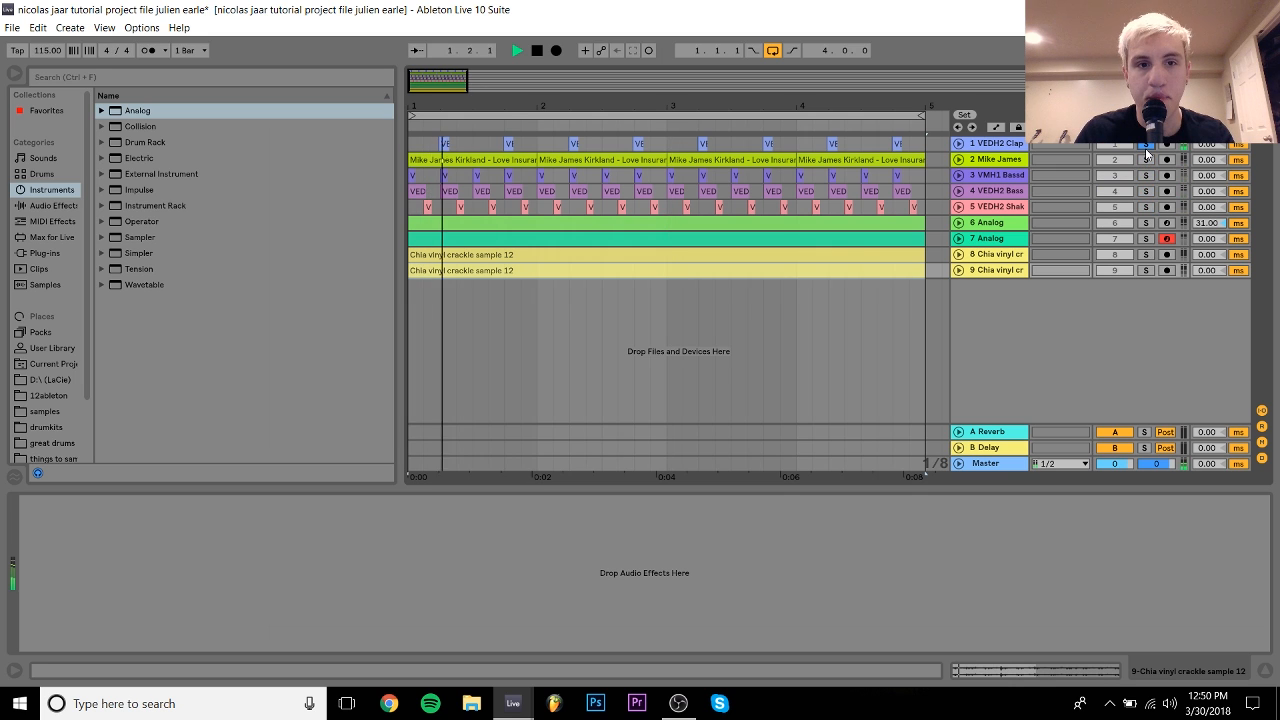
key("space")
left_click(1145, 159)
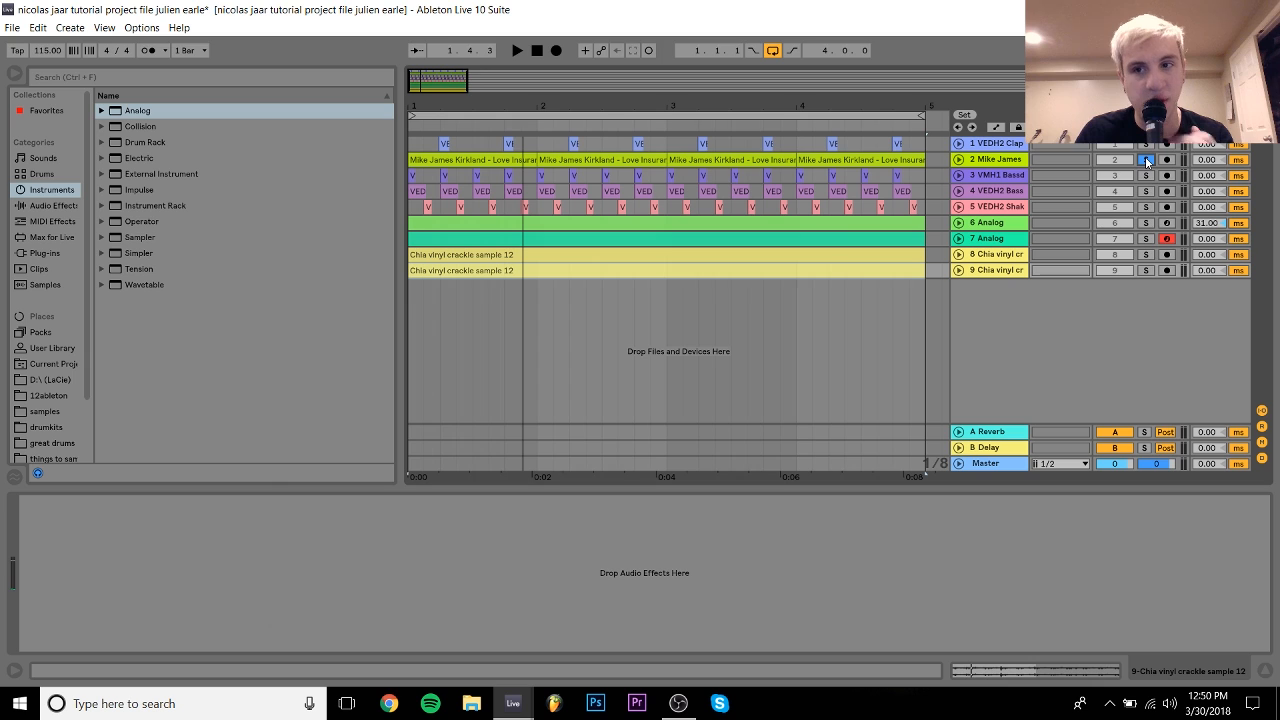
key("space")
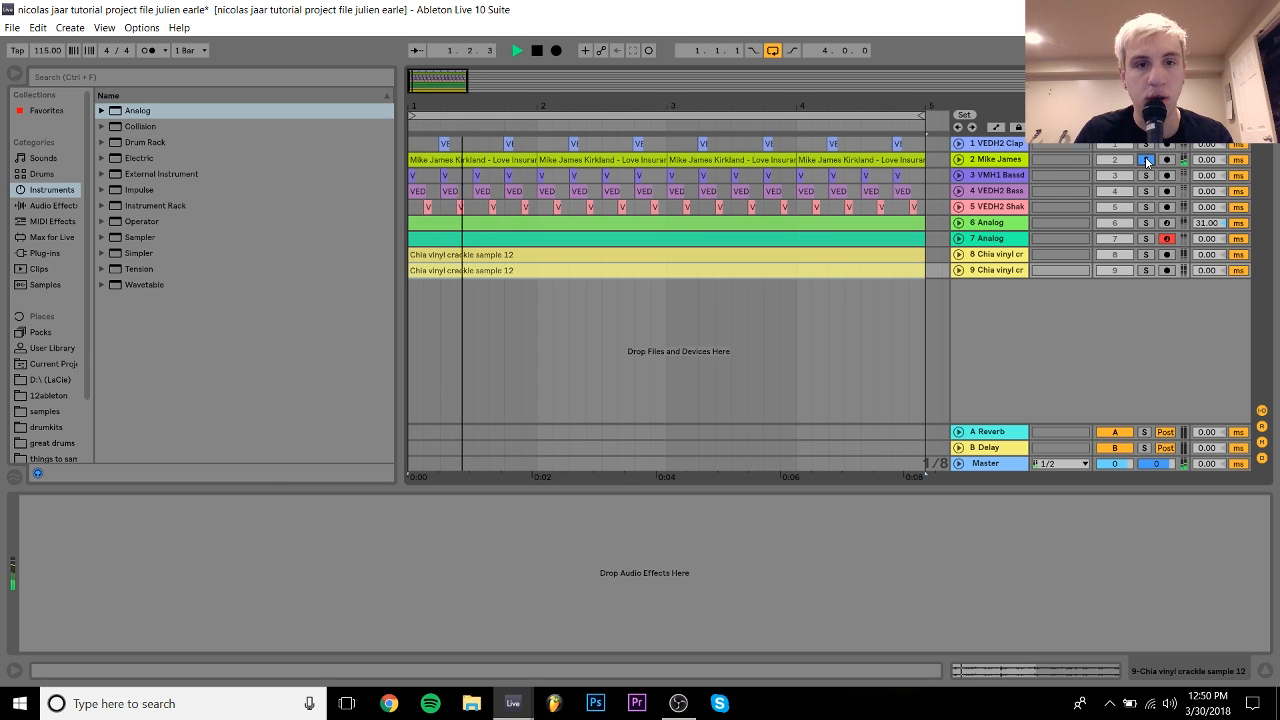
key("space")
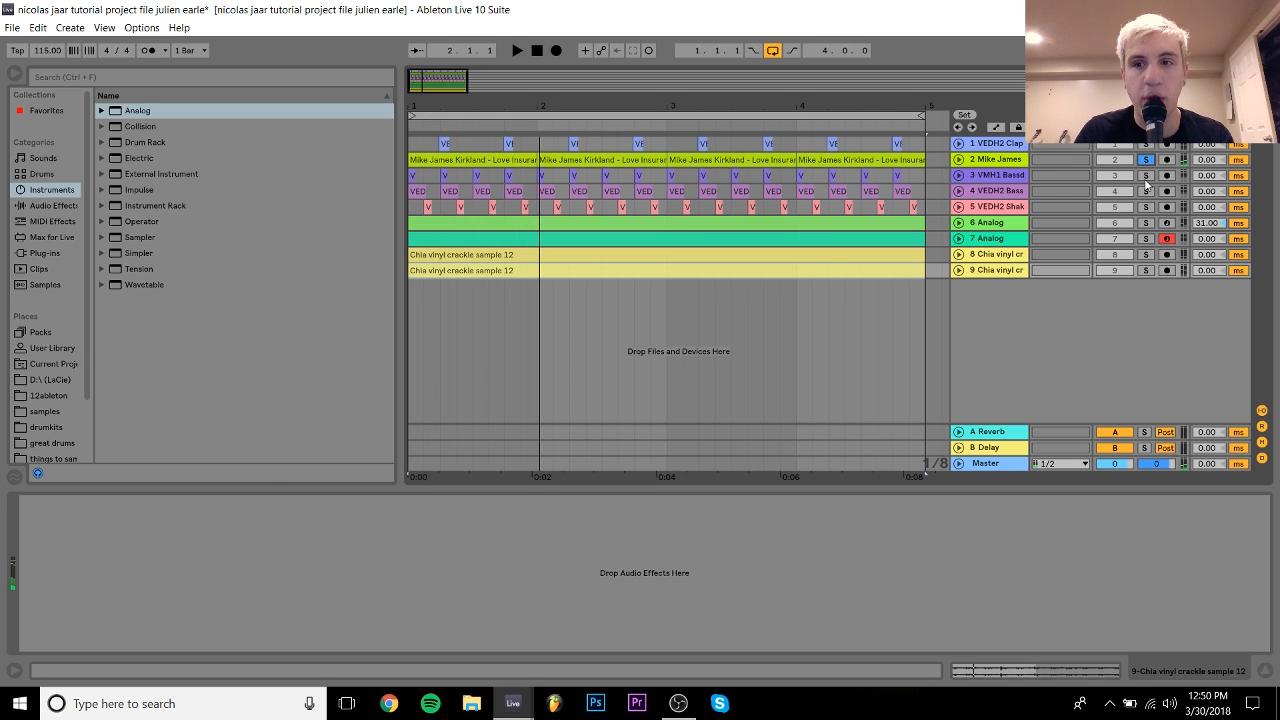
key("space")
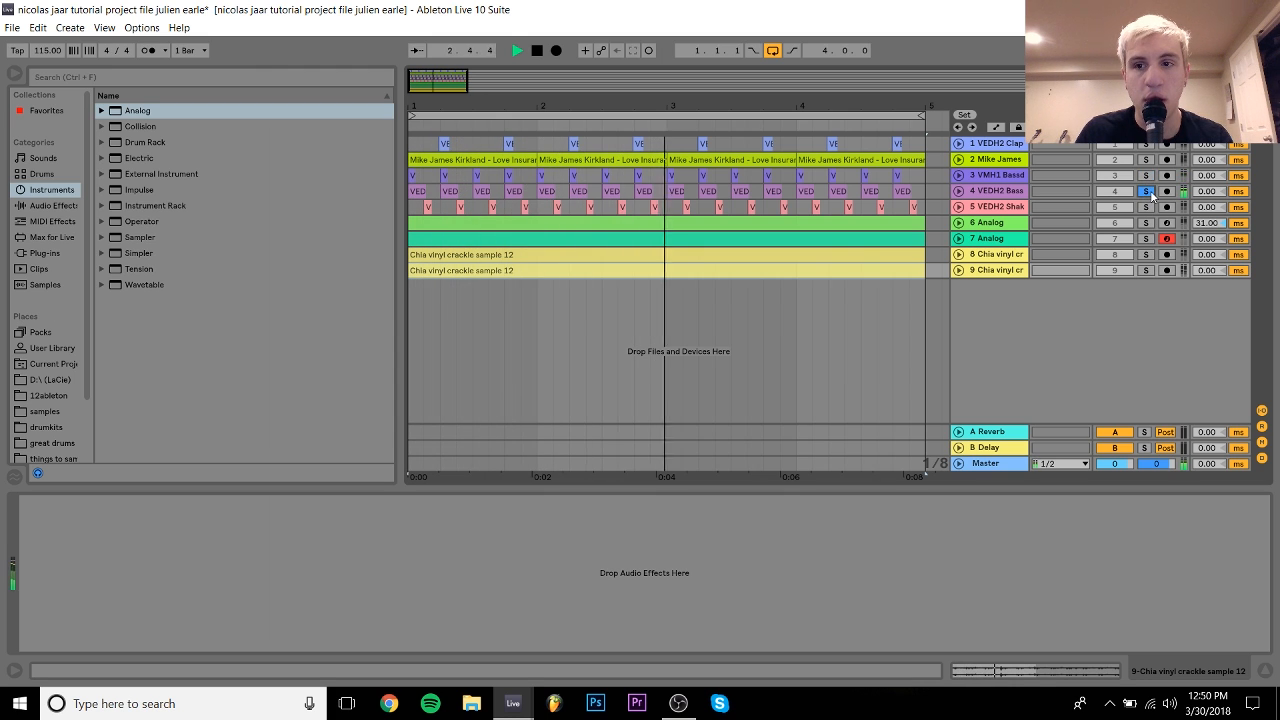
key("space")
Step: Audition the shaker track soloed, unsolo it, and select the VEDH2 Bass track
left_click(1146, 207)
key("space")
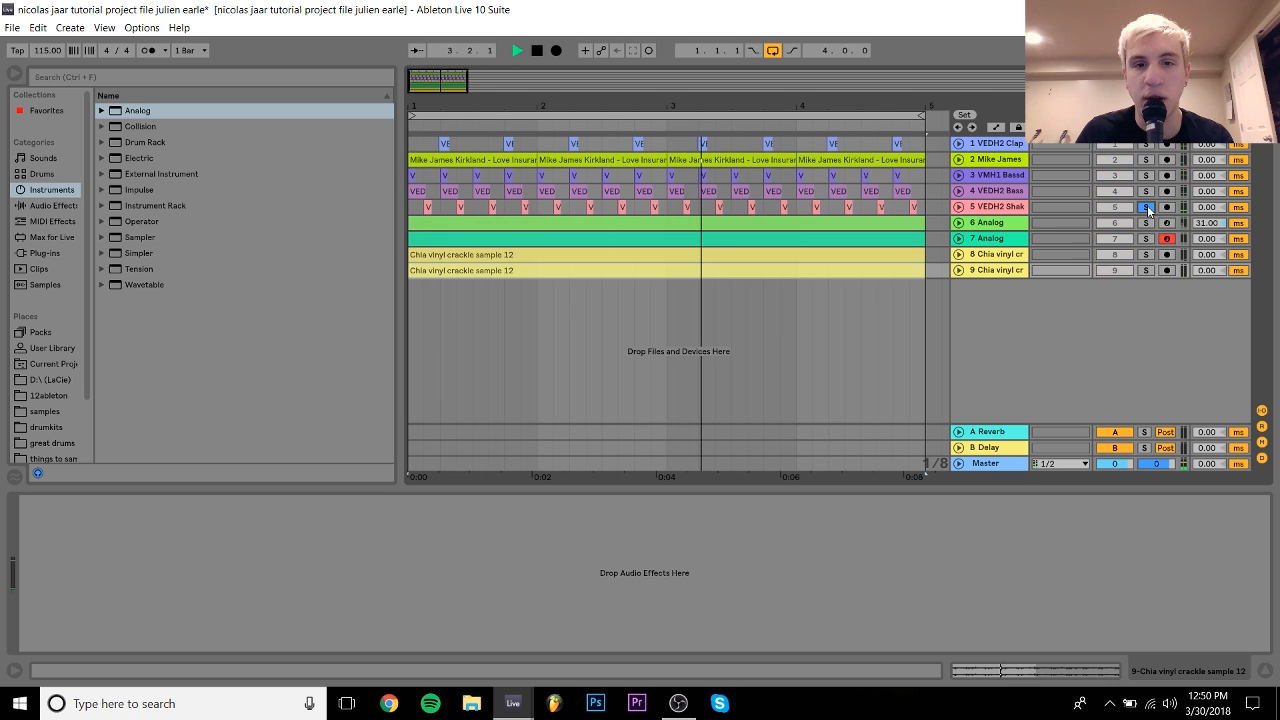
left_click(1146, 207)
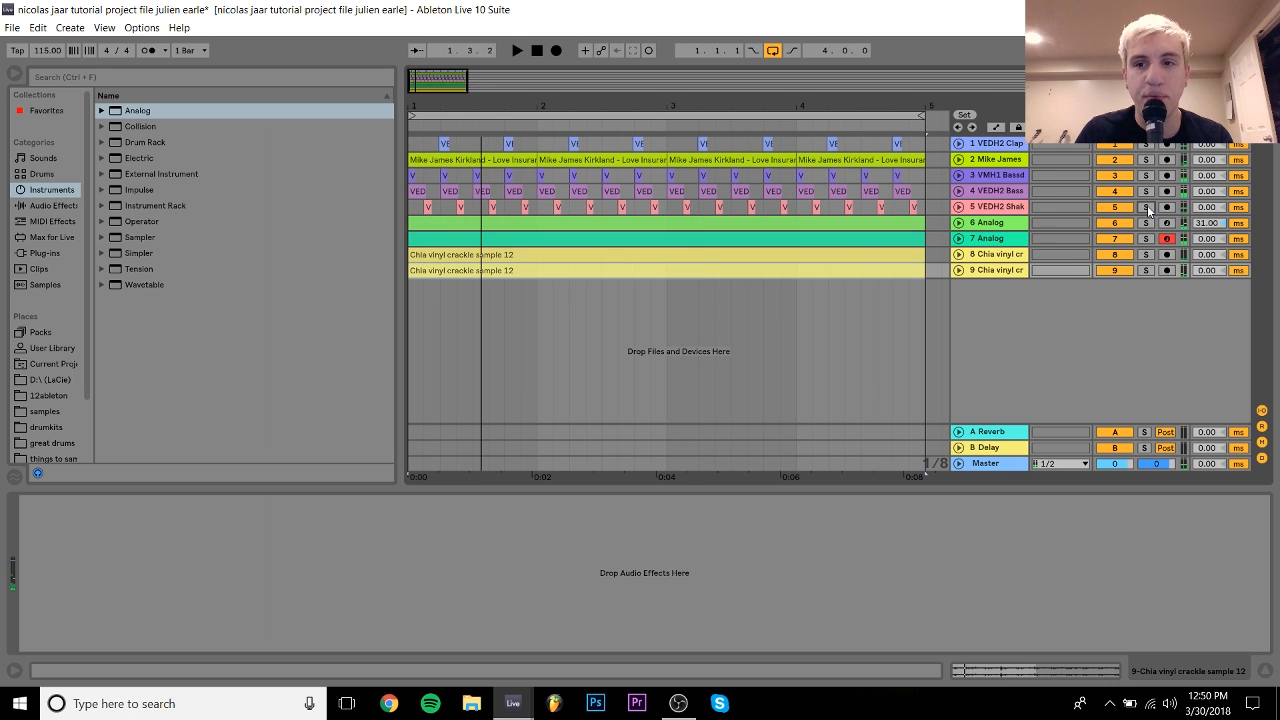
left_click(986, 194)
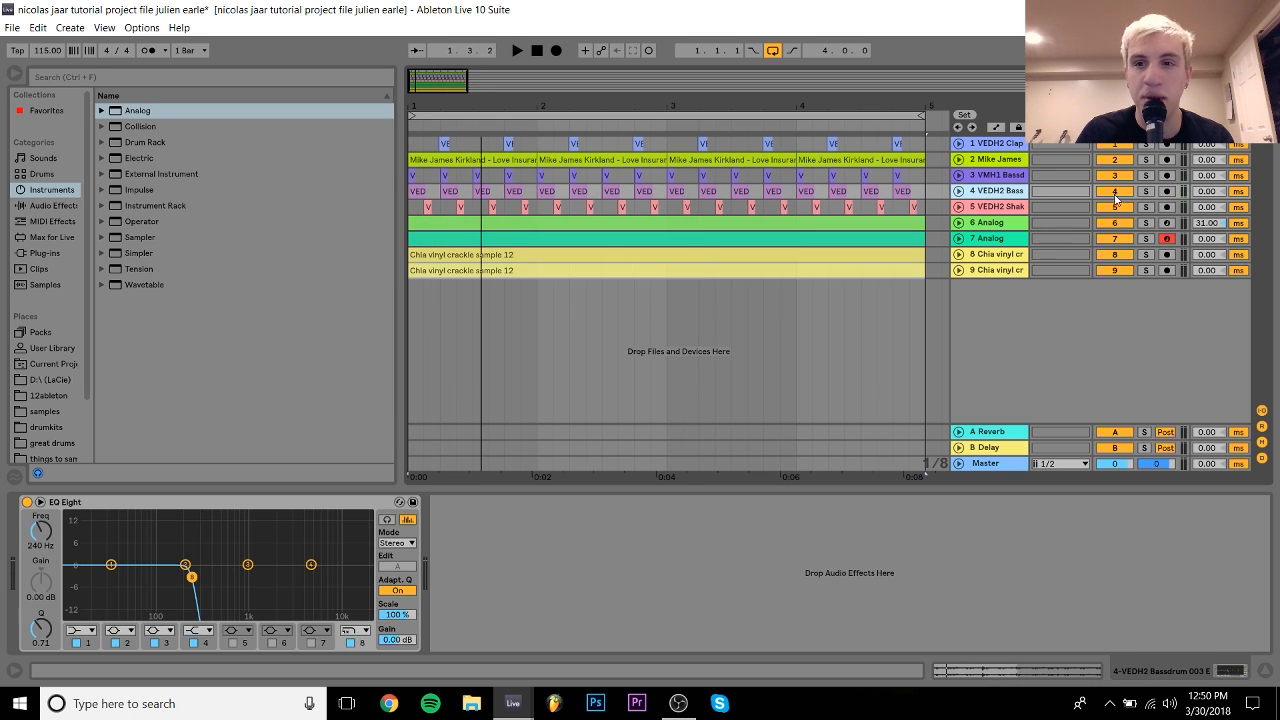
Step: Solo both bass-drum tracks and play them, then listen to track 4 alone
left_click(1146, 175)
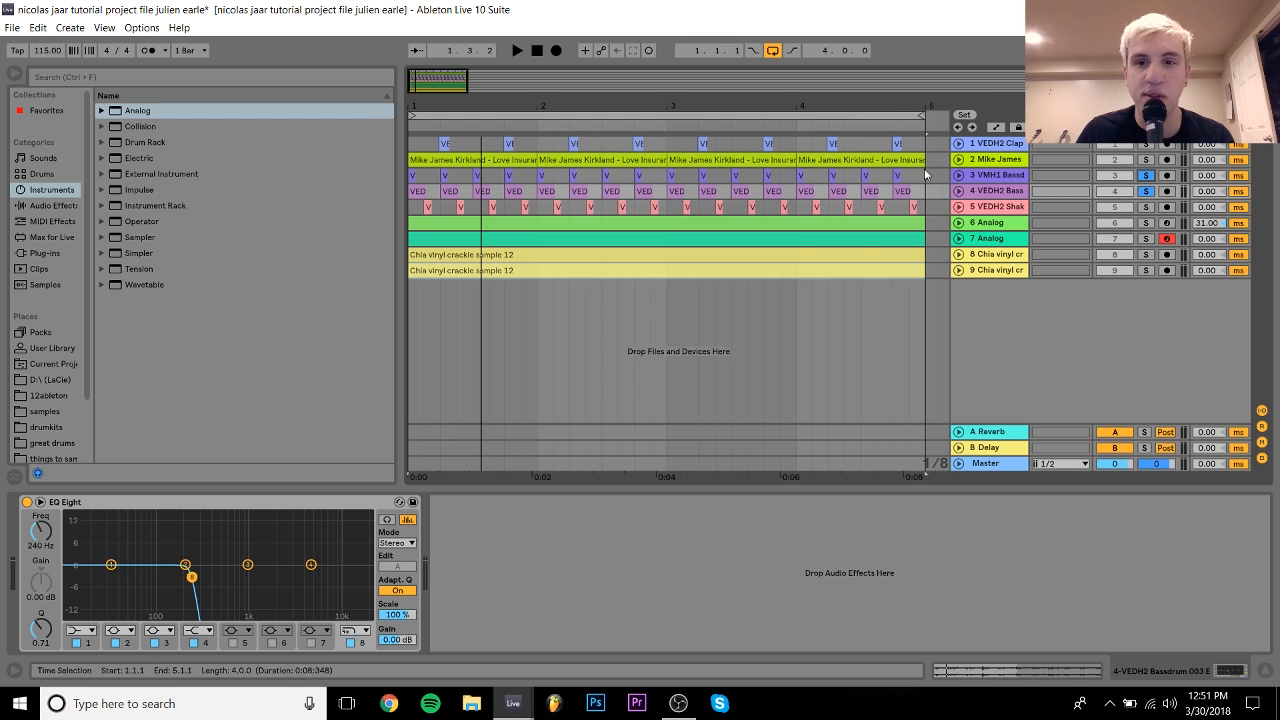
key("space")
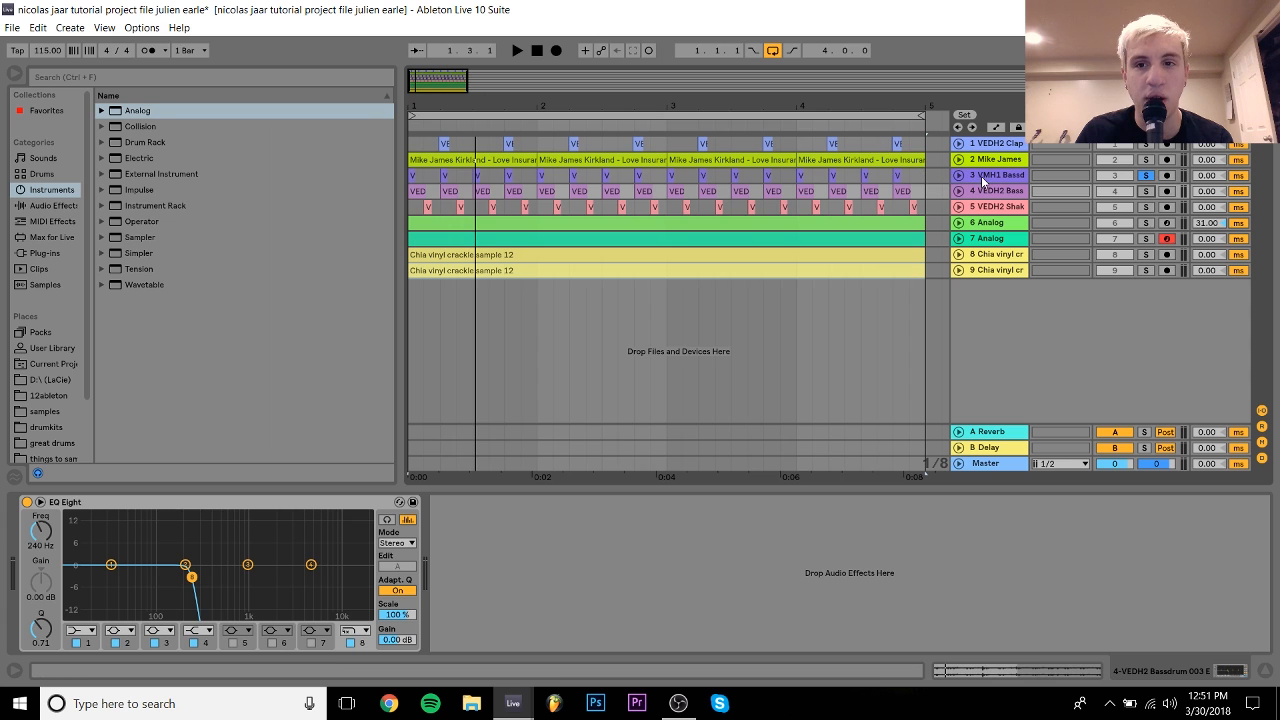
key("space")
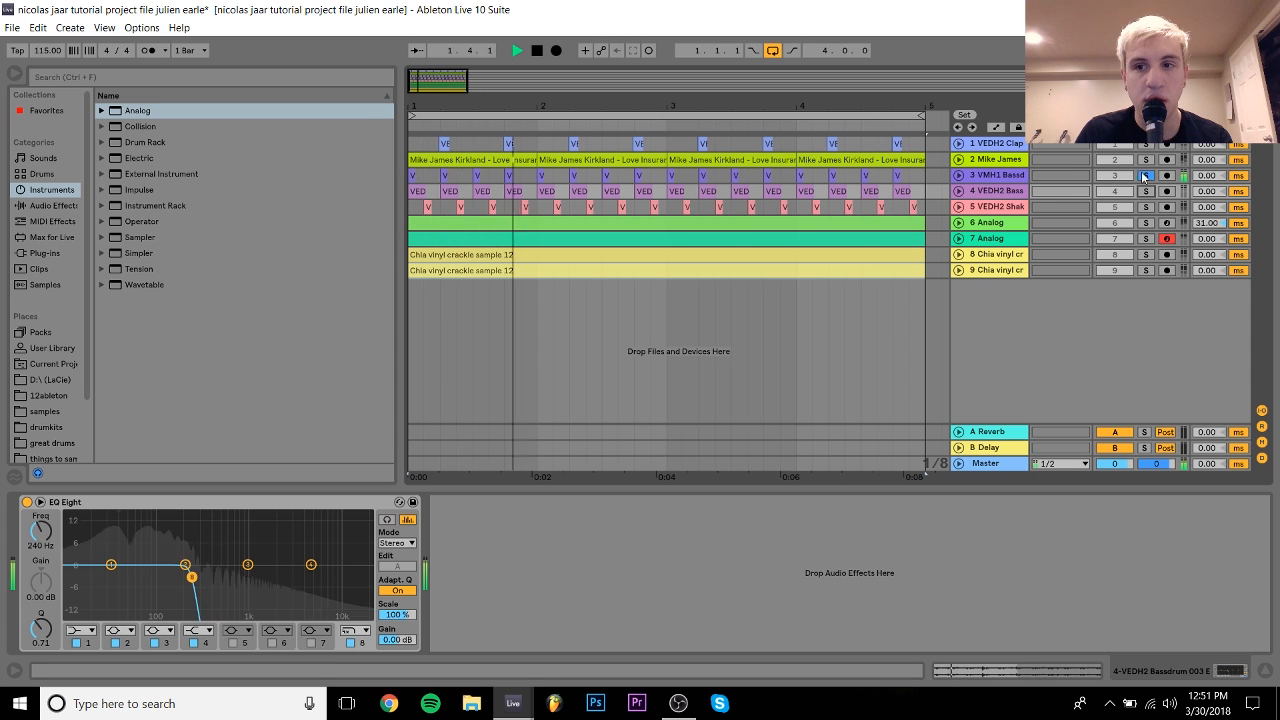
left_click(1147, 192)
left_click(1002, 197)
key("space")
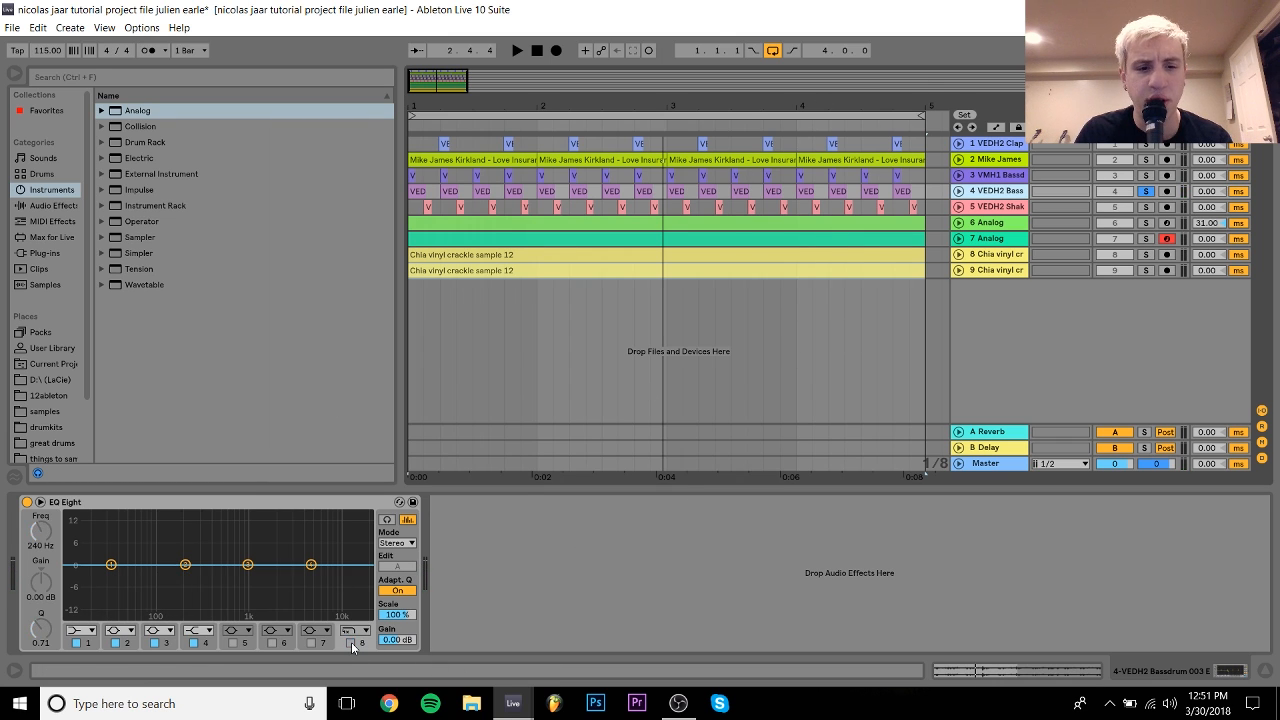
Step: Play the bass track with EQ Eight bypassed, then switch the EQ back on
left_click(27, 502)
key("space")
left_click(27, 502)
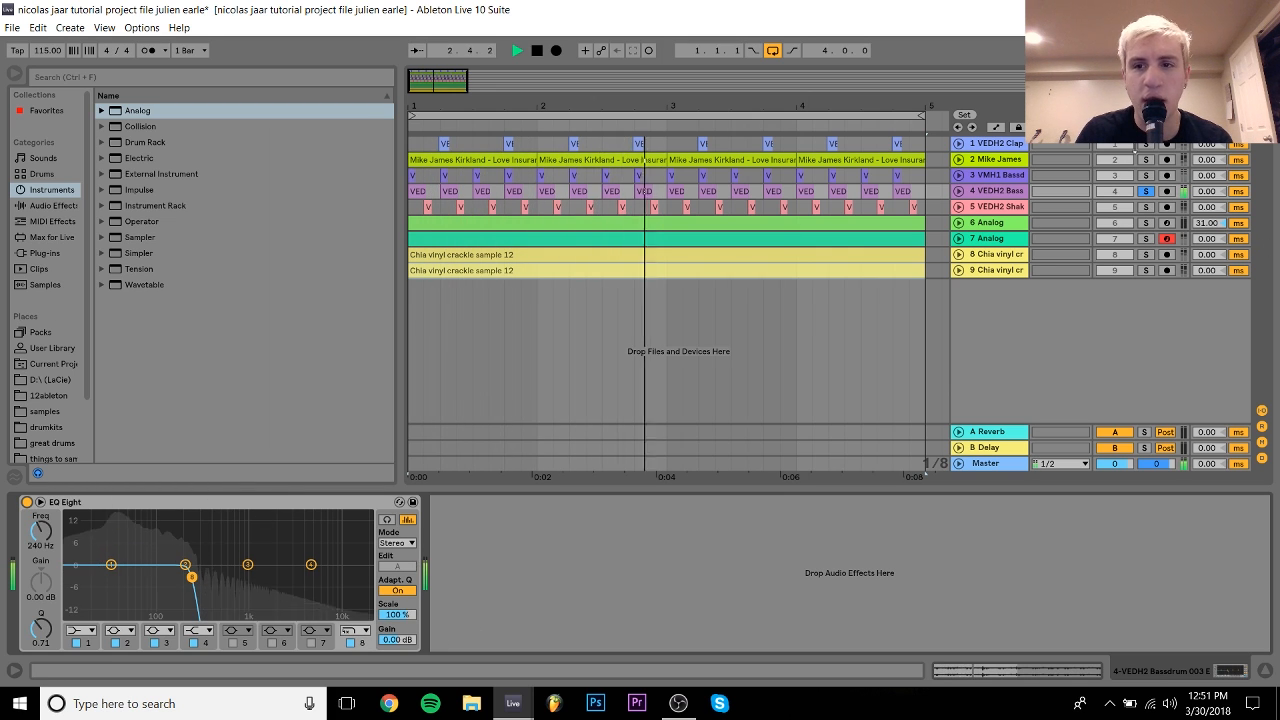
Step: Solo track 3, play the beat from its clip start, then unfold track 3
left_click(1146, 176)
left_click(1005, 176)
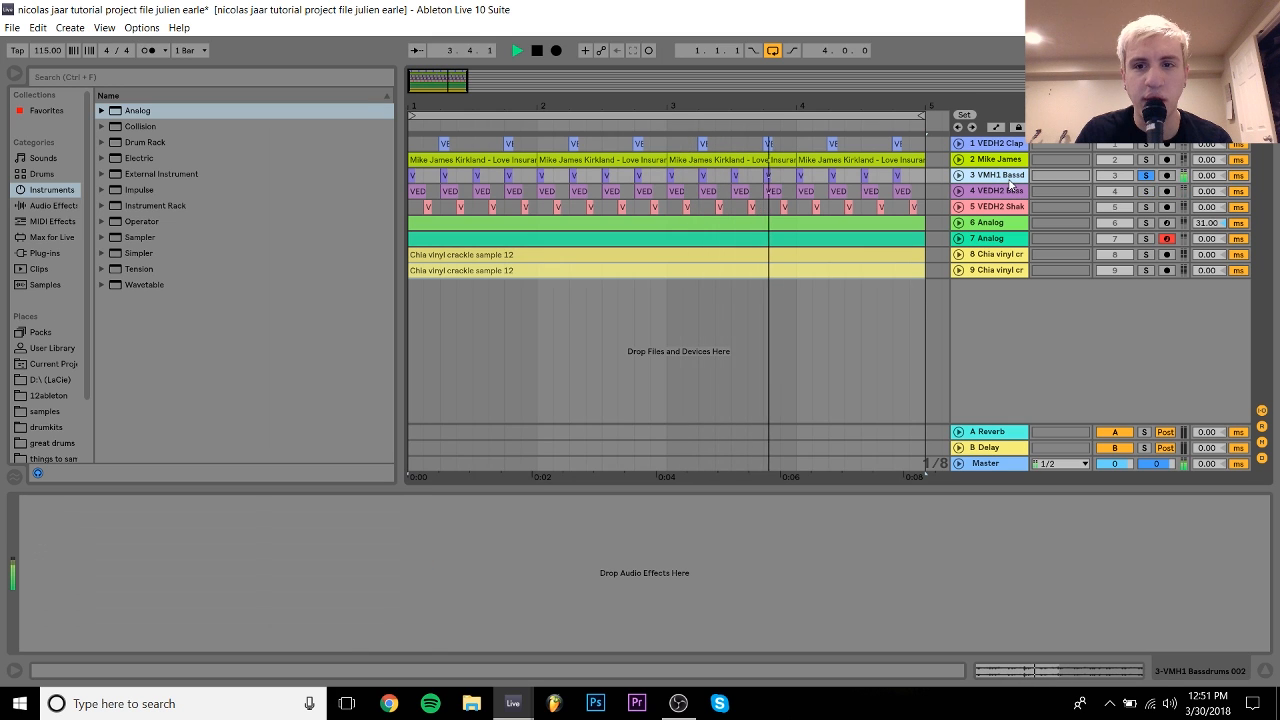
left_click(839, 176)
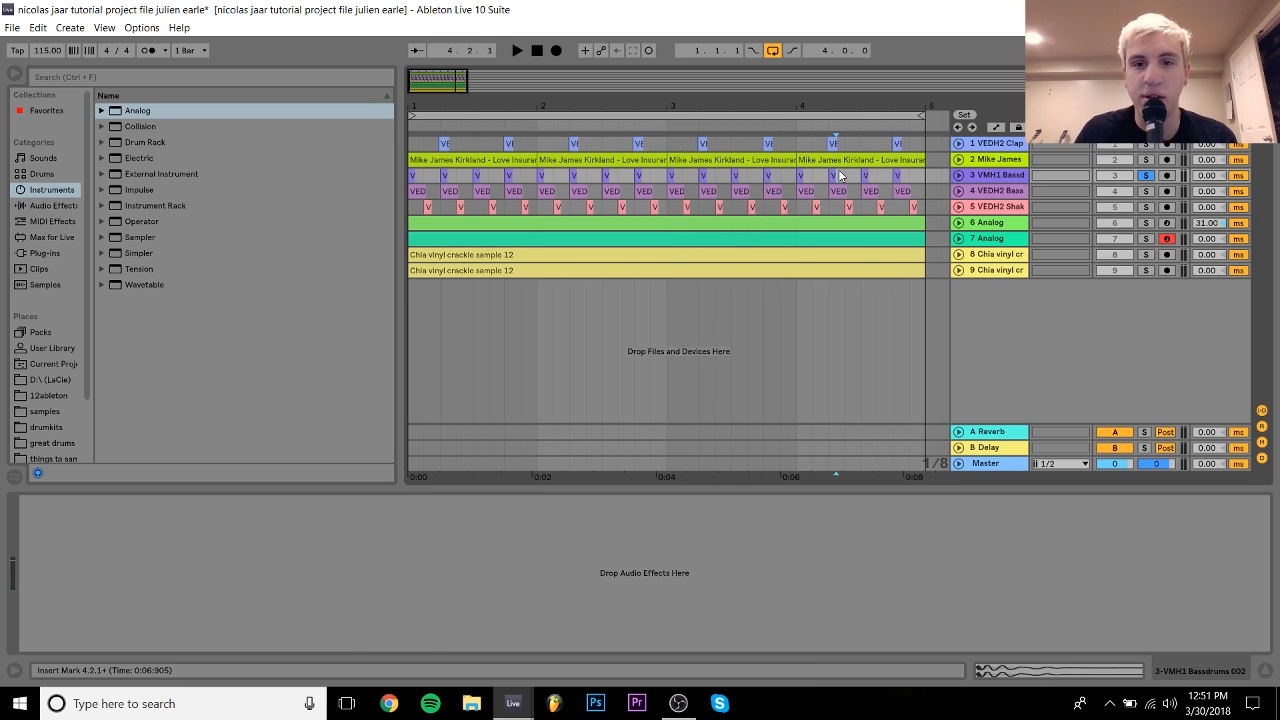
left_click(410, 175)
key("space")
key("space")
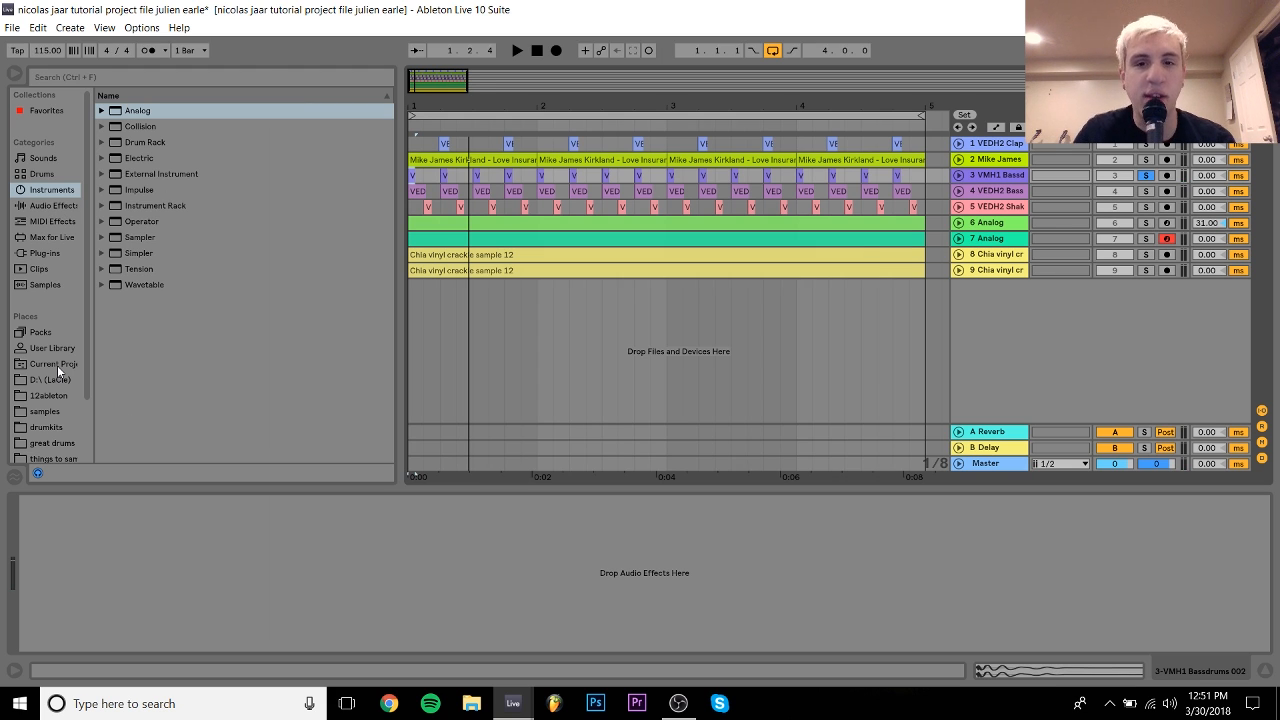
key("space")
key("space")
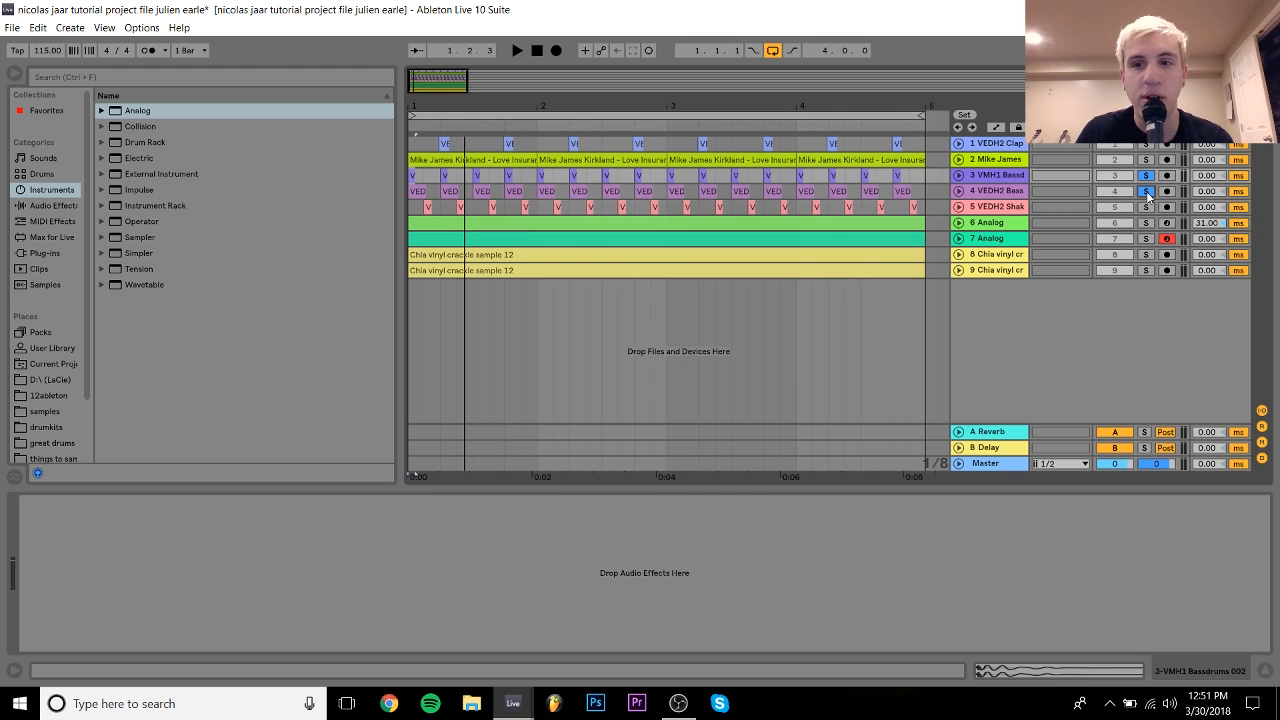
key("space")
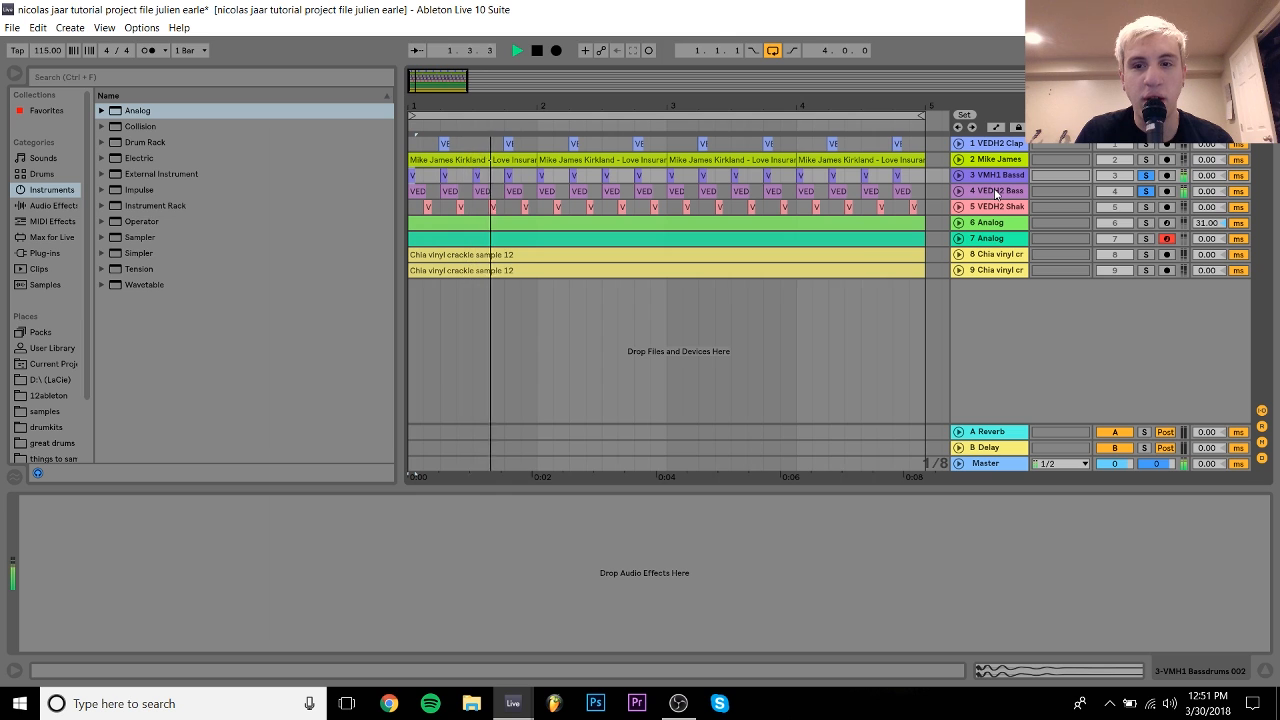
key("space")
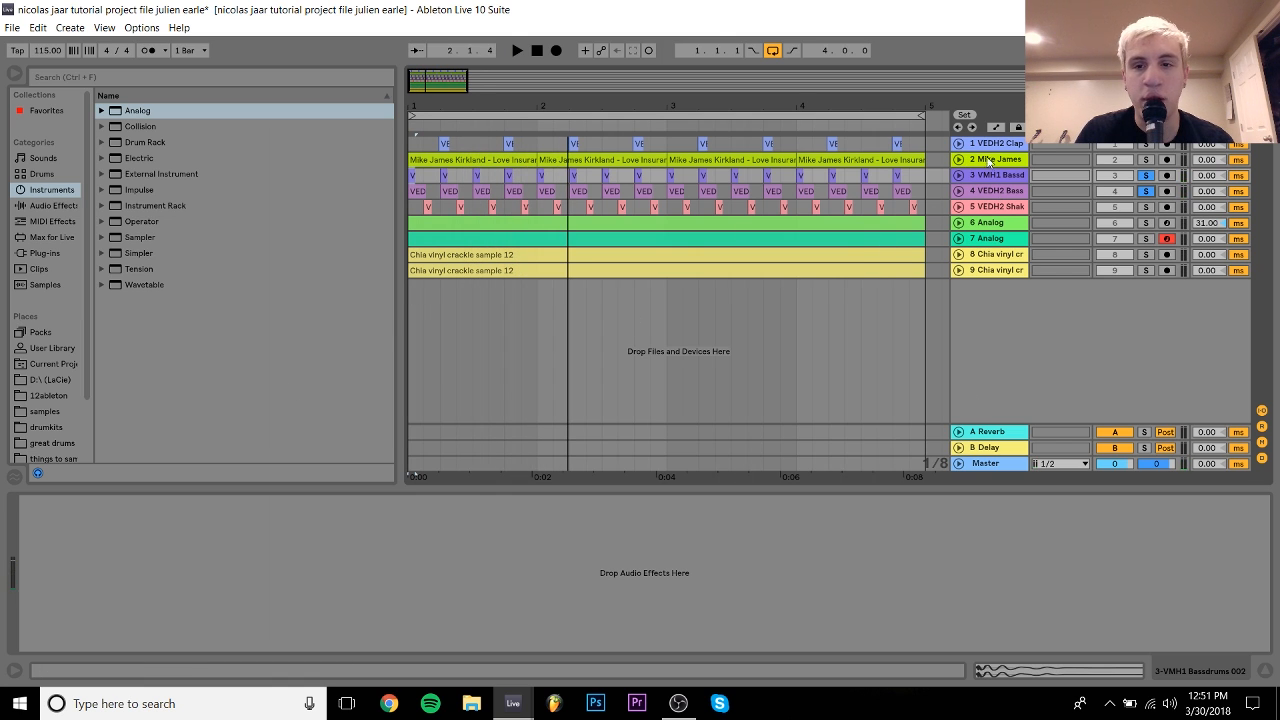
left_click(959, 175)
left_click(959, 249)
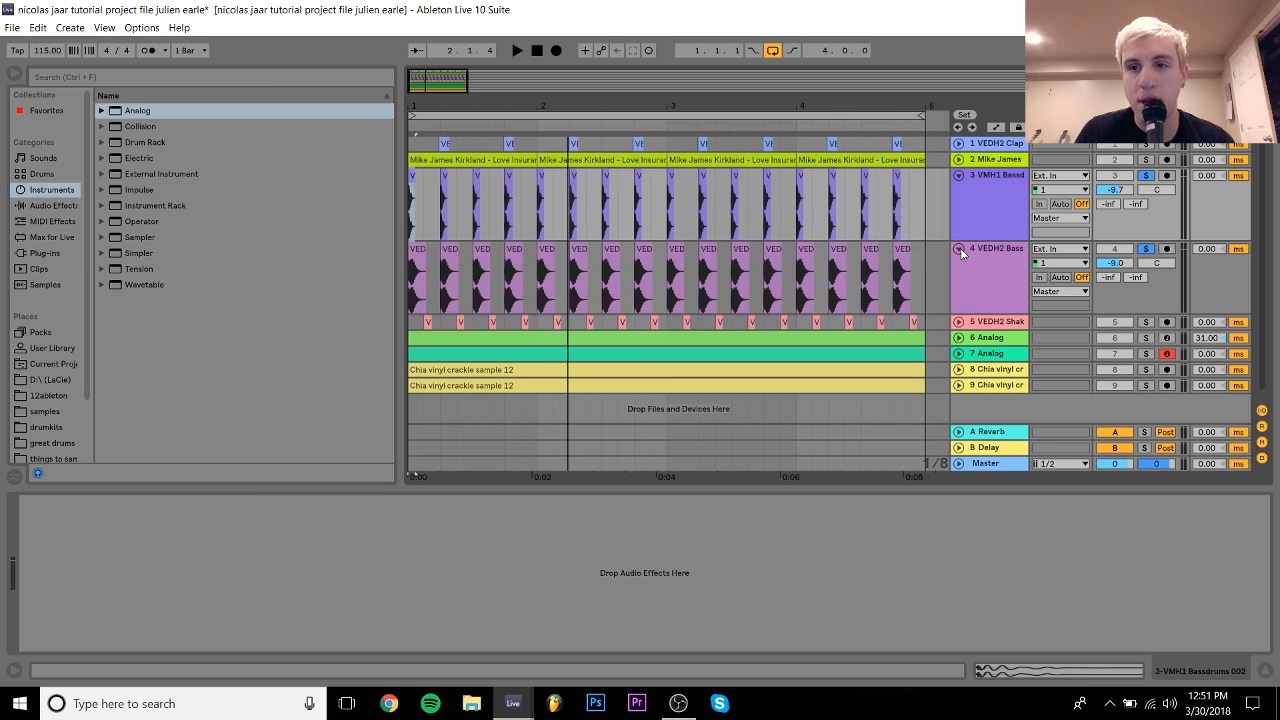
left_click(1007, 289)
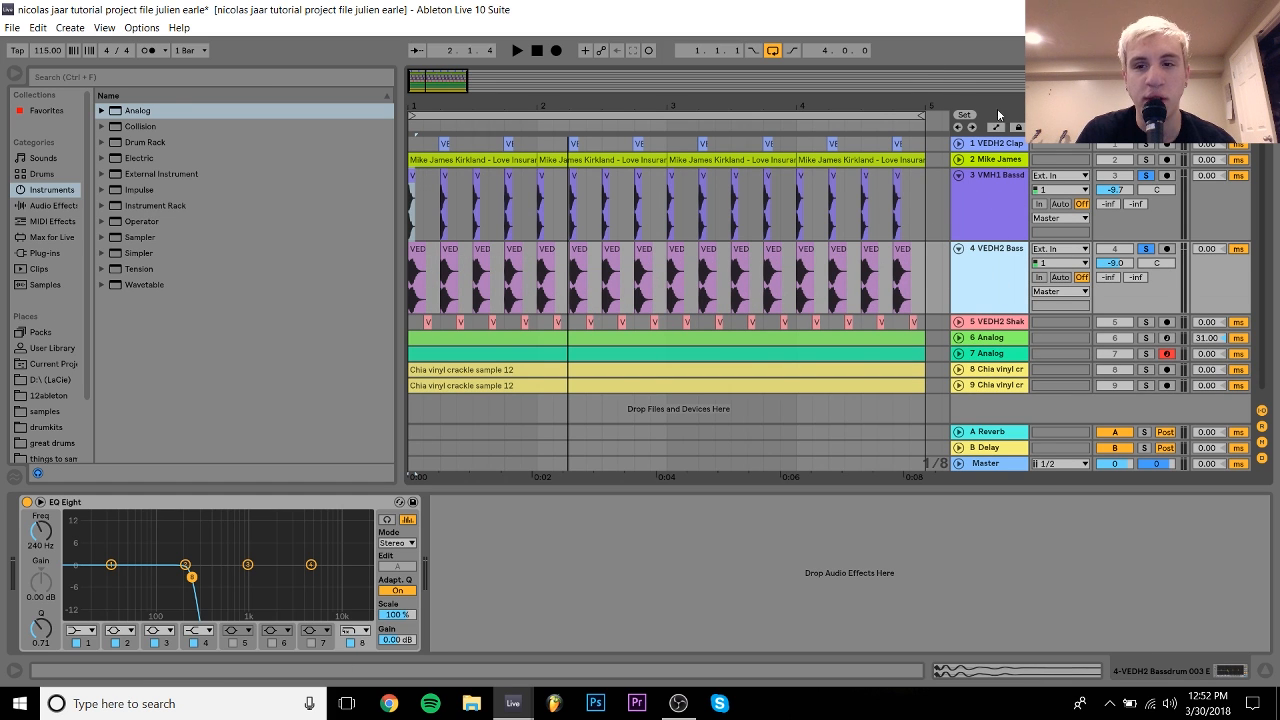
left_click(1118, 190)
key("space")
left_click_drag(1118, 190, 1118, 262)
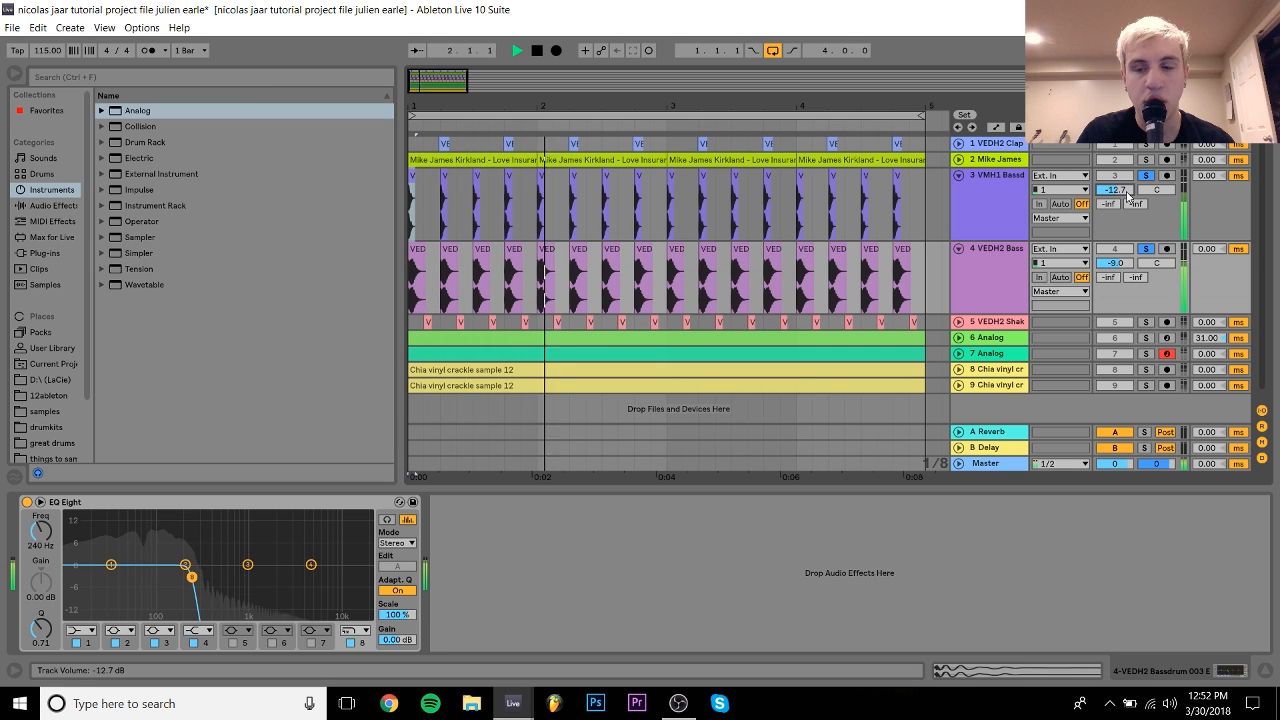
key("space")
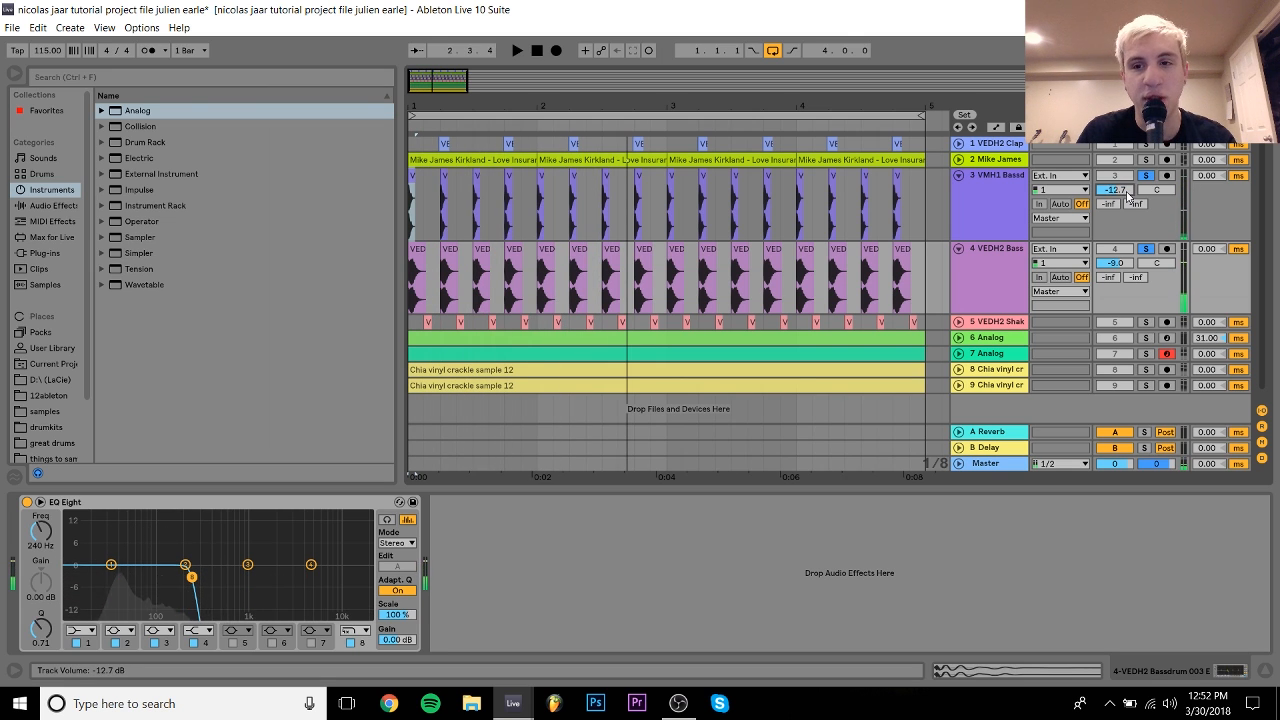
key("ctrl+z")
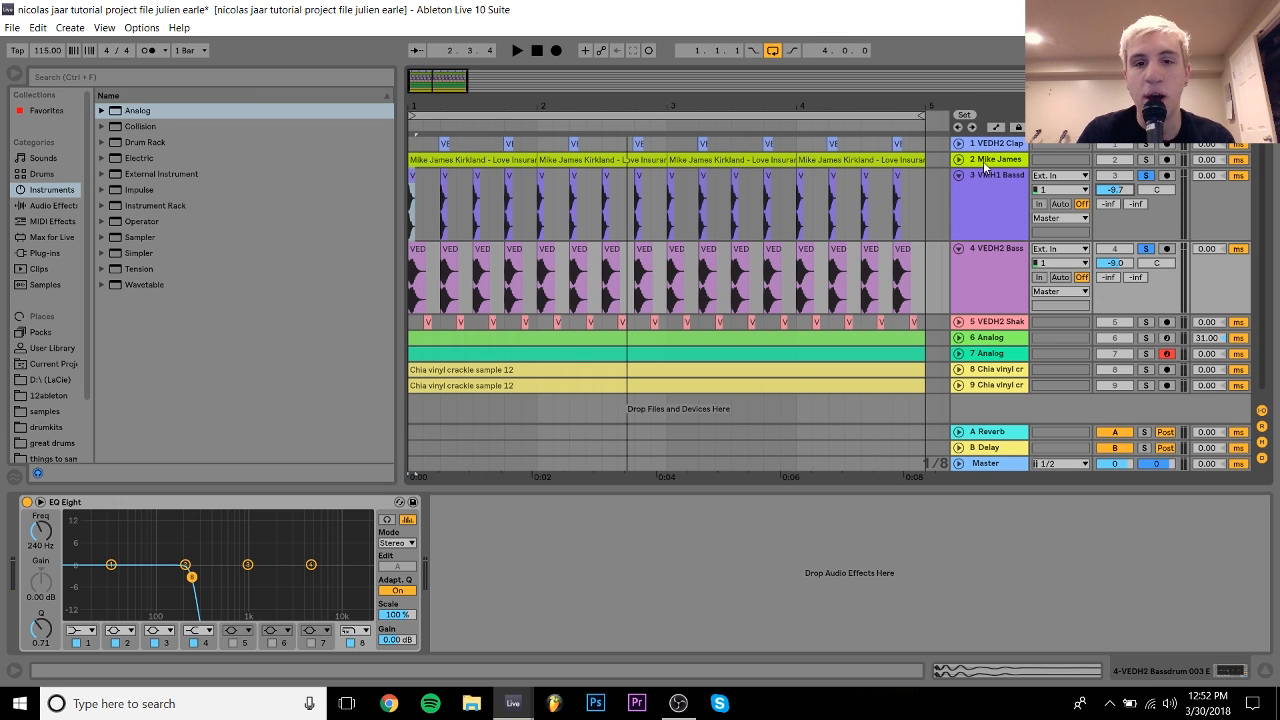
left_click(980, 162)
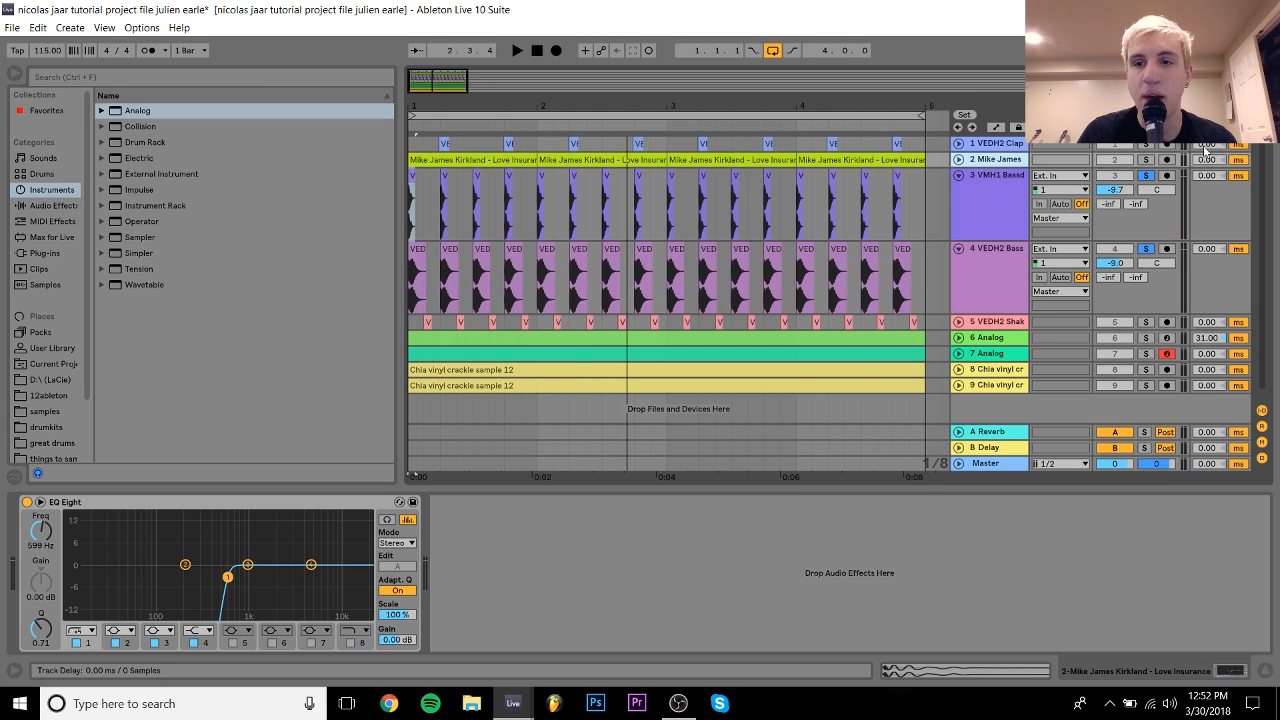
left_click(1146, 160)
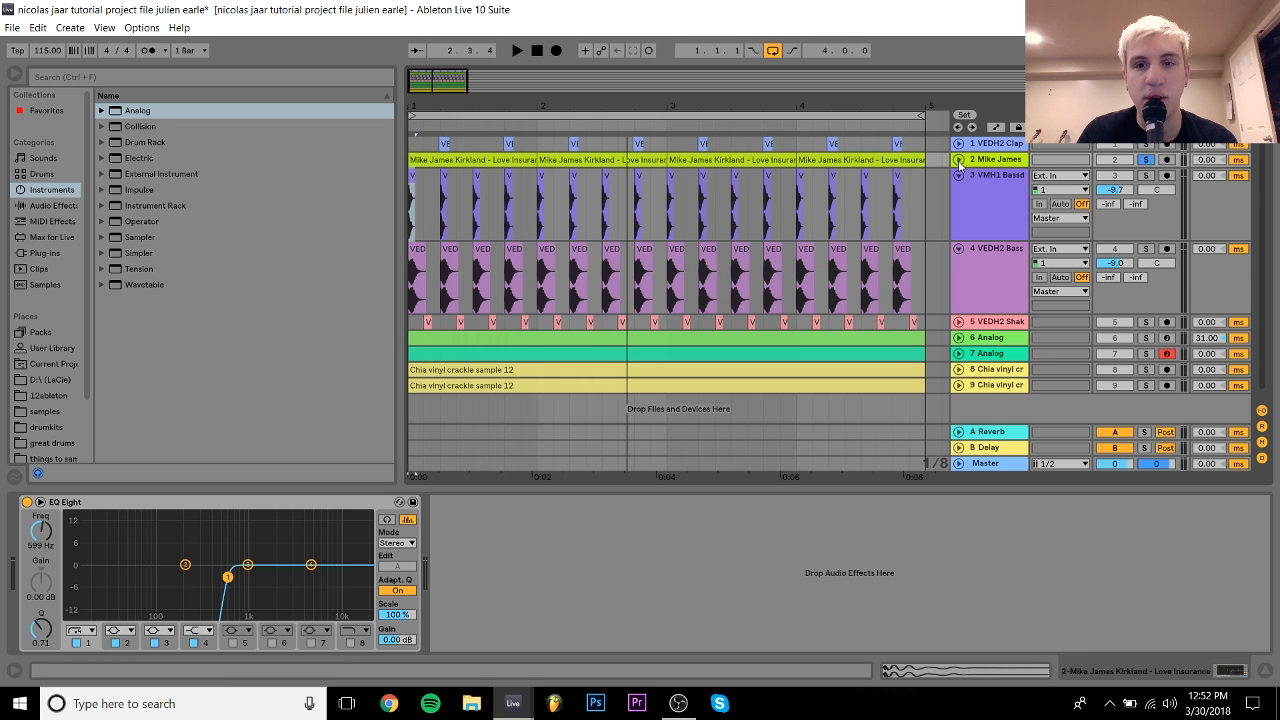
left_click(958, 160)
left_click(958, 233)
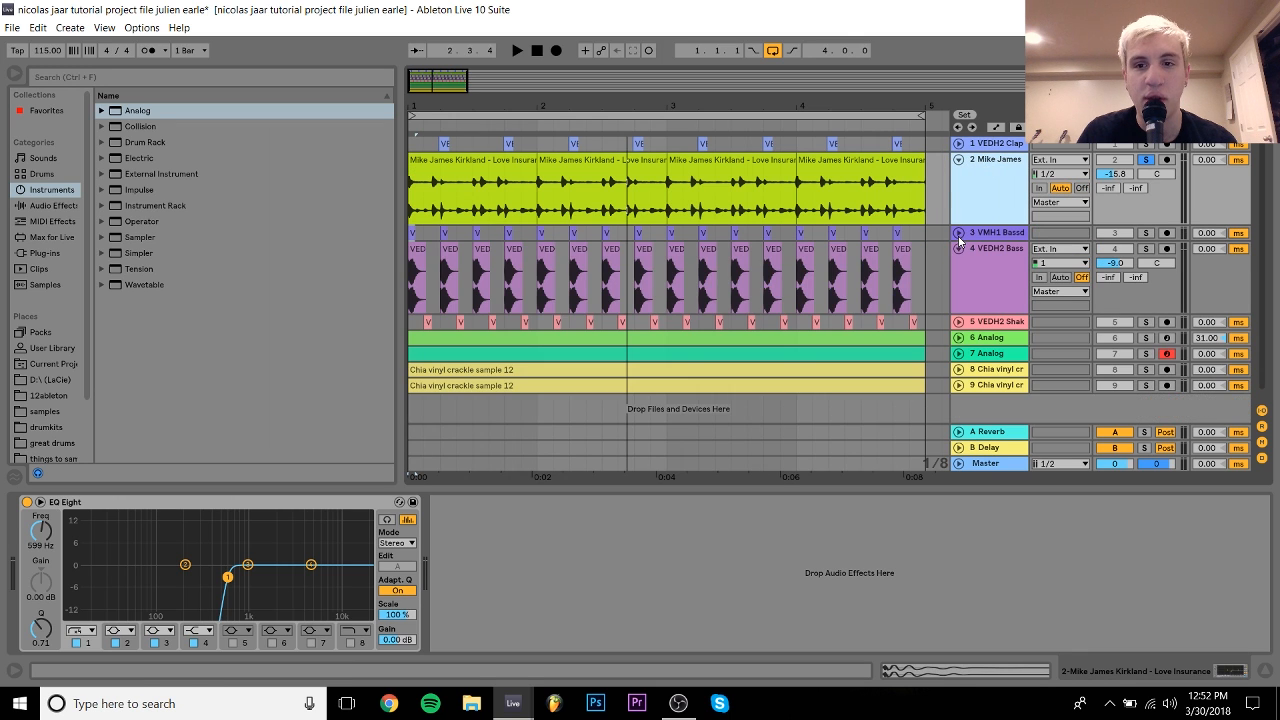
left_click(958, 249)
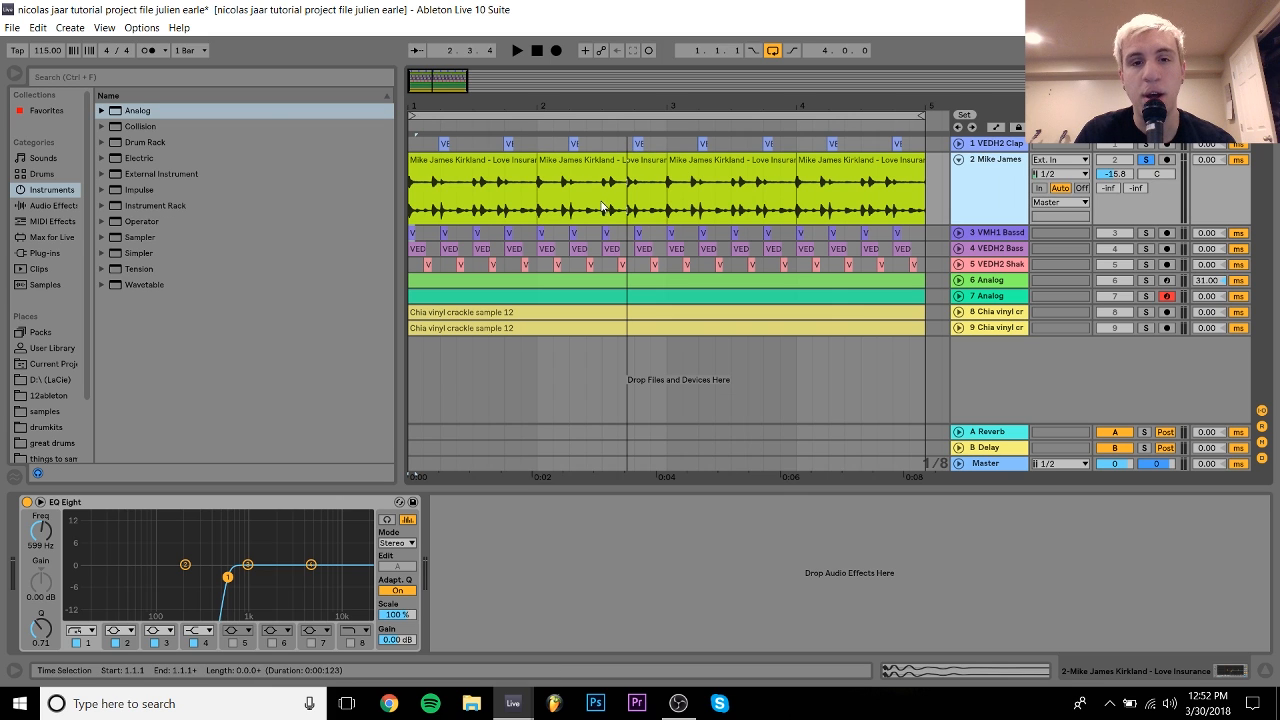
left_click(475, 160)
right_click(475, 160)
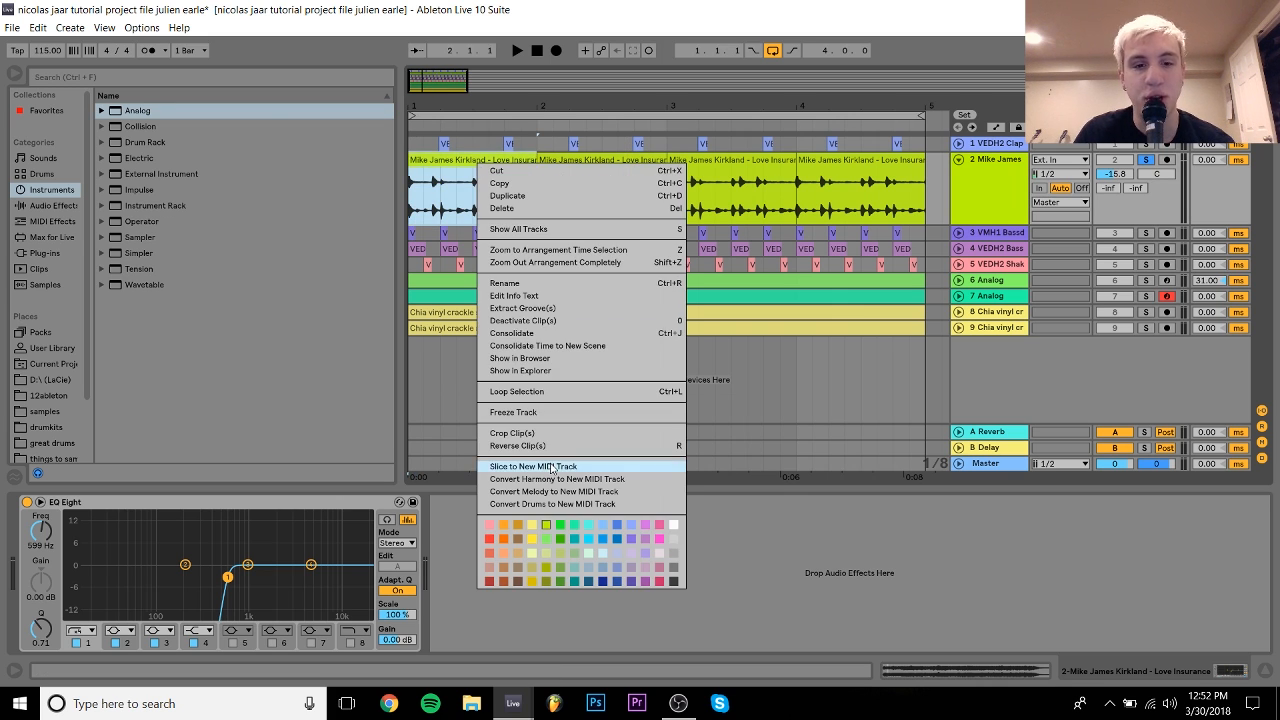
left_click(550, 368)
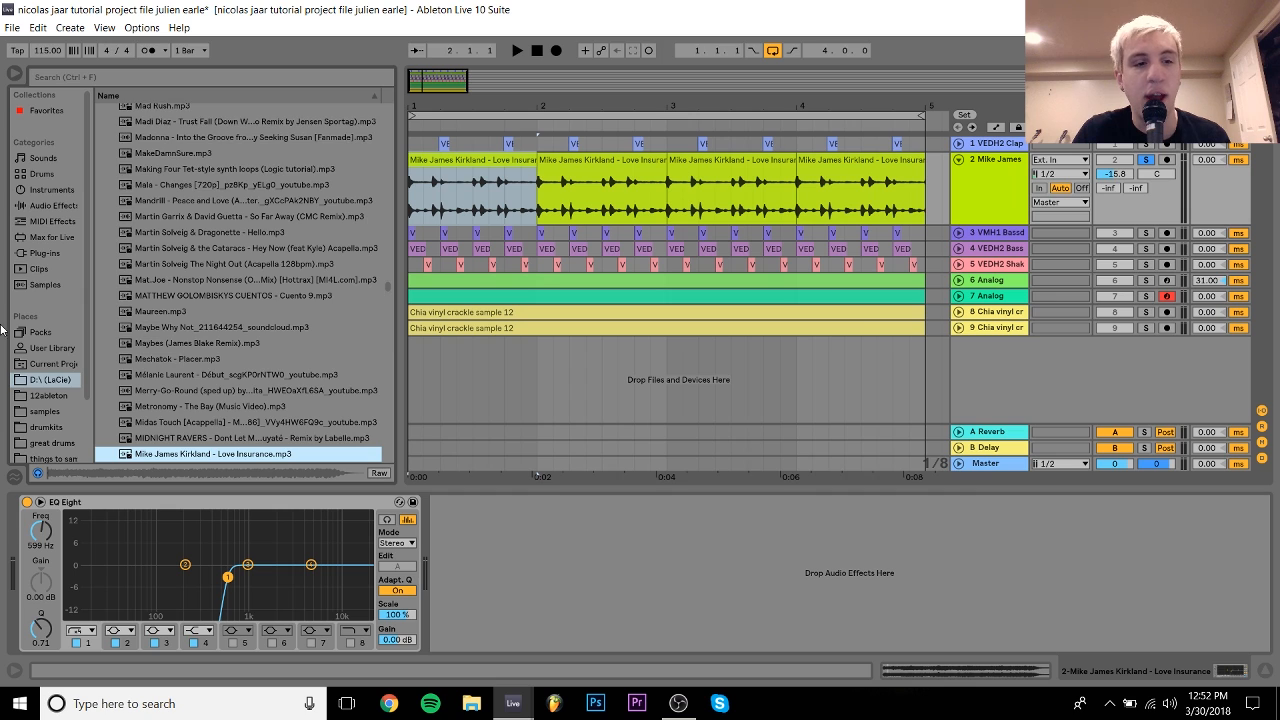
left_click(57, 268)
left_click(40, 159)
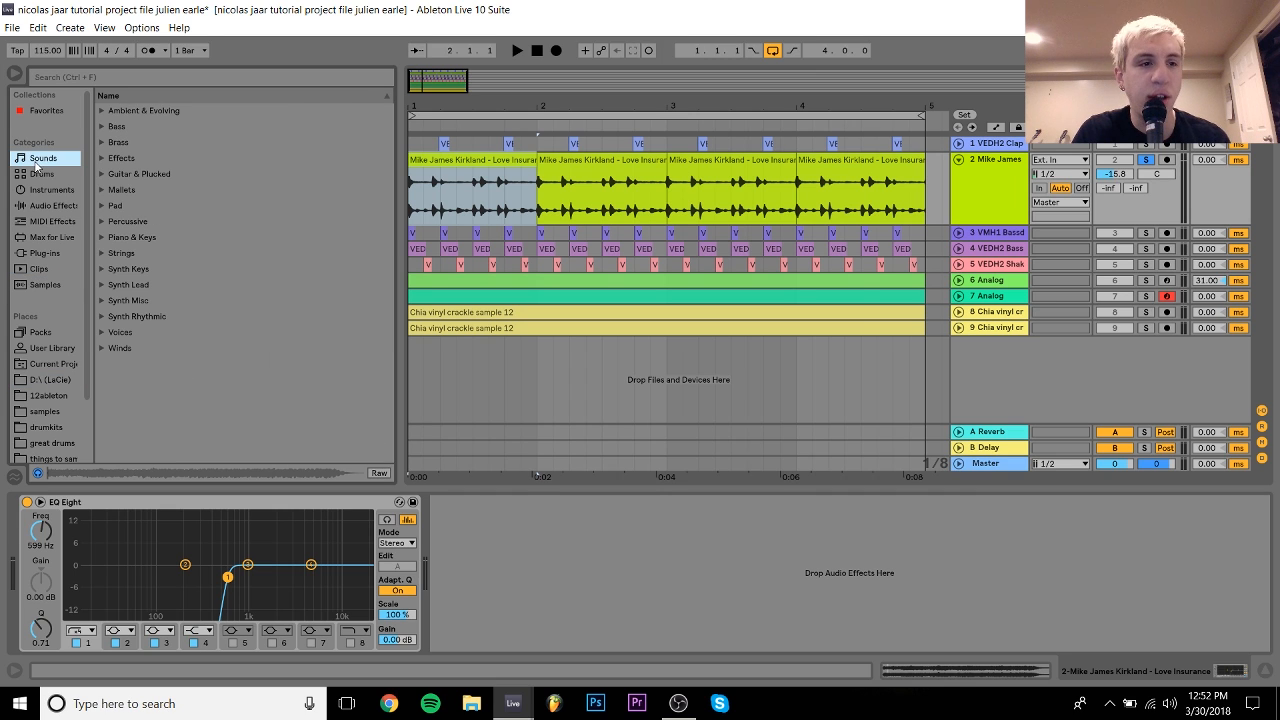
left_click(45, 191)
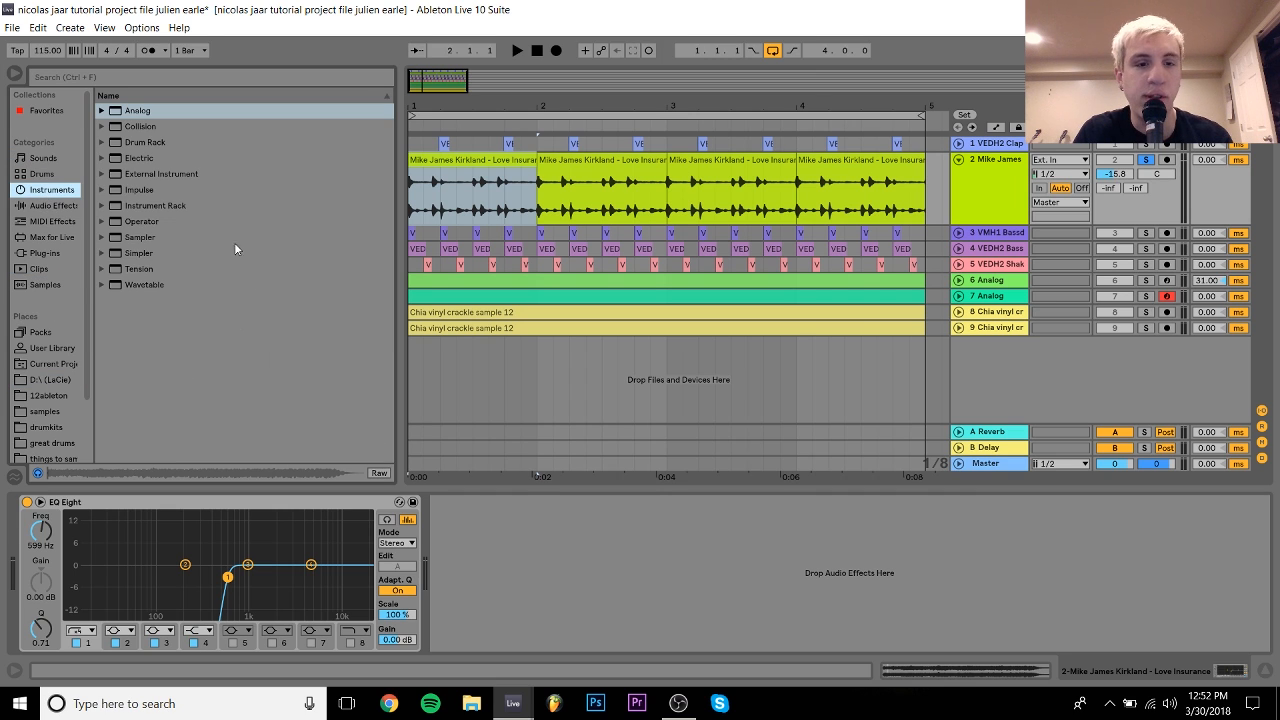
Step: View the first vocal clip's waveform zoomed out to bars 1–3, then return to the devices
double_click(439, 178)
left_click_drag(413, 81, 413, 38)
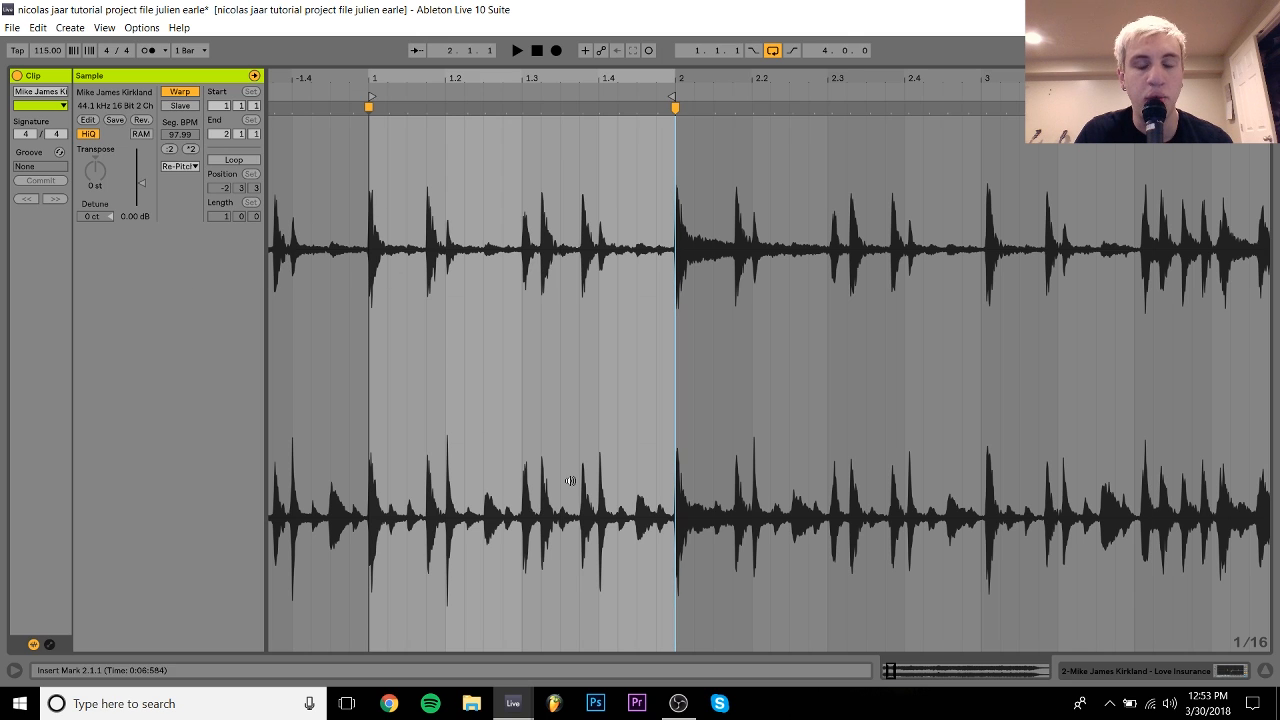
left_click(1232, 668)
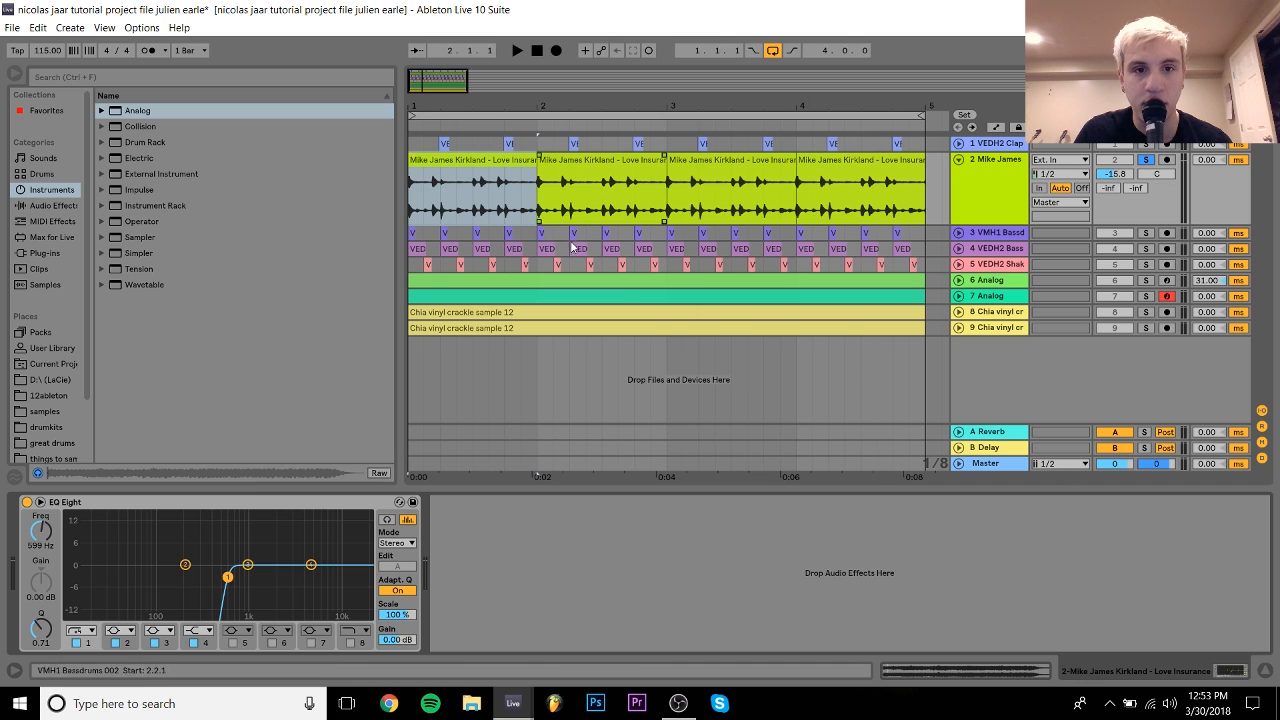
Step: Play the loop, bypass the vocal EQ Eight, and add both bass-drum tracks to the solo
key("space")
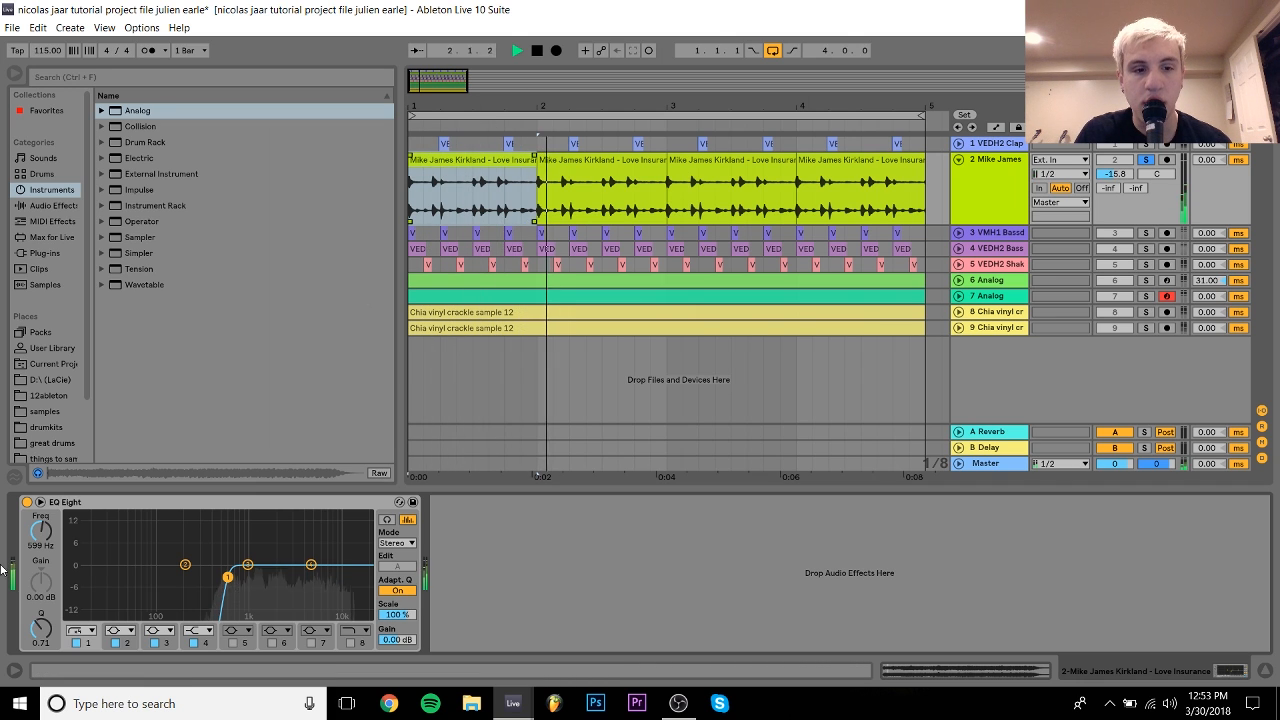
left_click(27, 502)
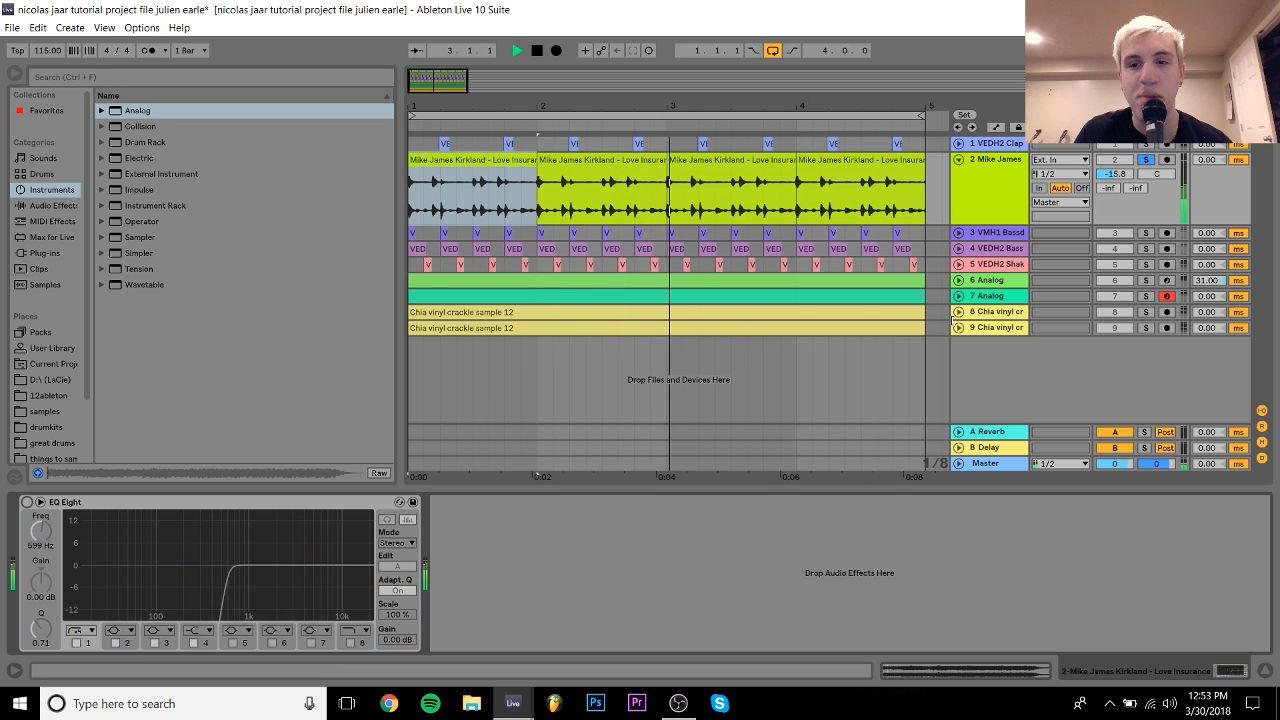
left_click(1146, 250, "ctrl")
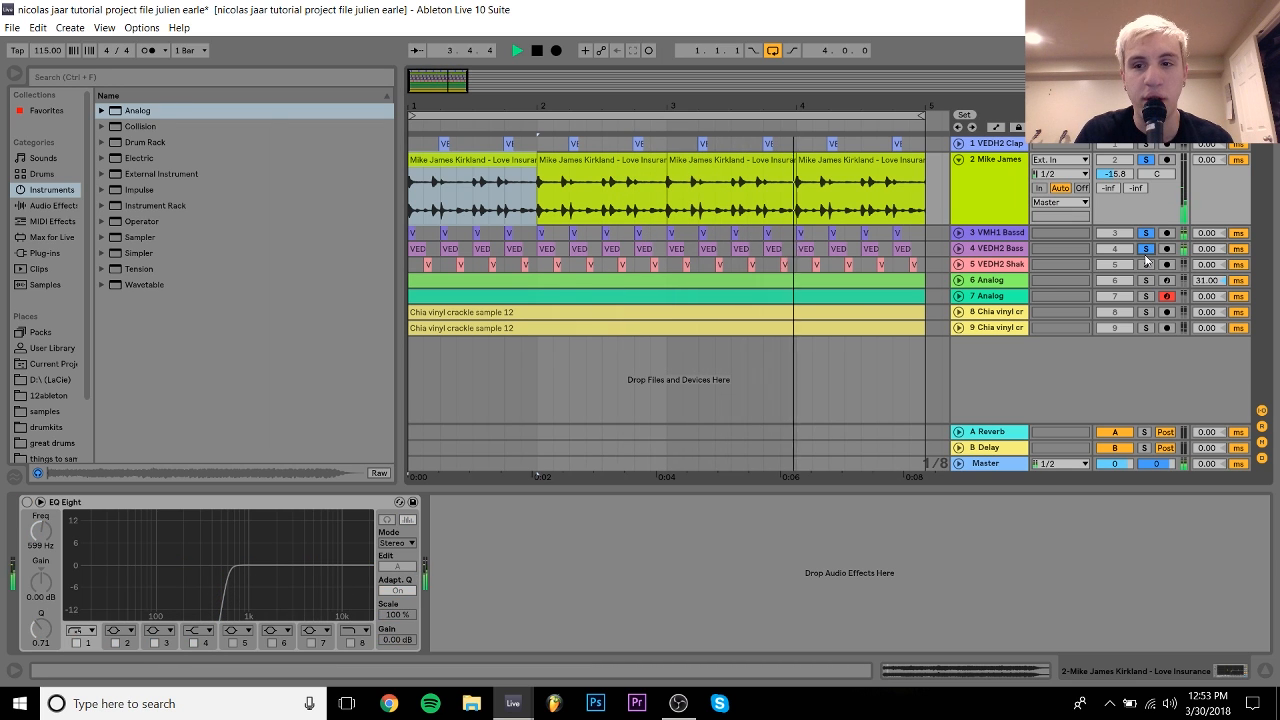
left_click(992, 202)
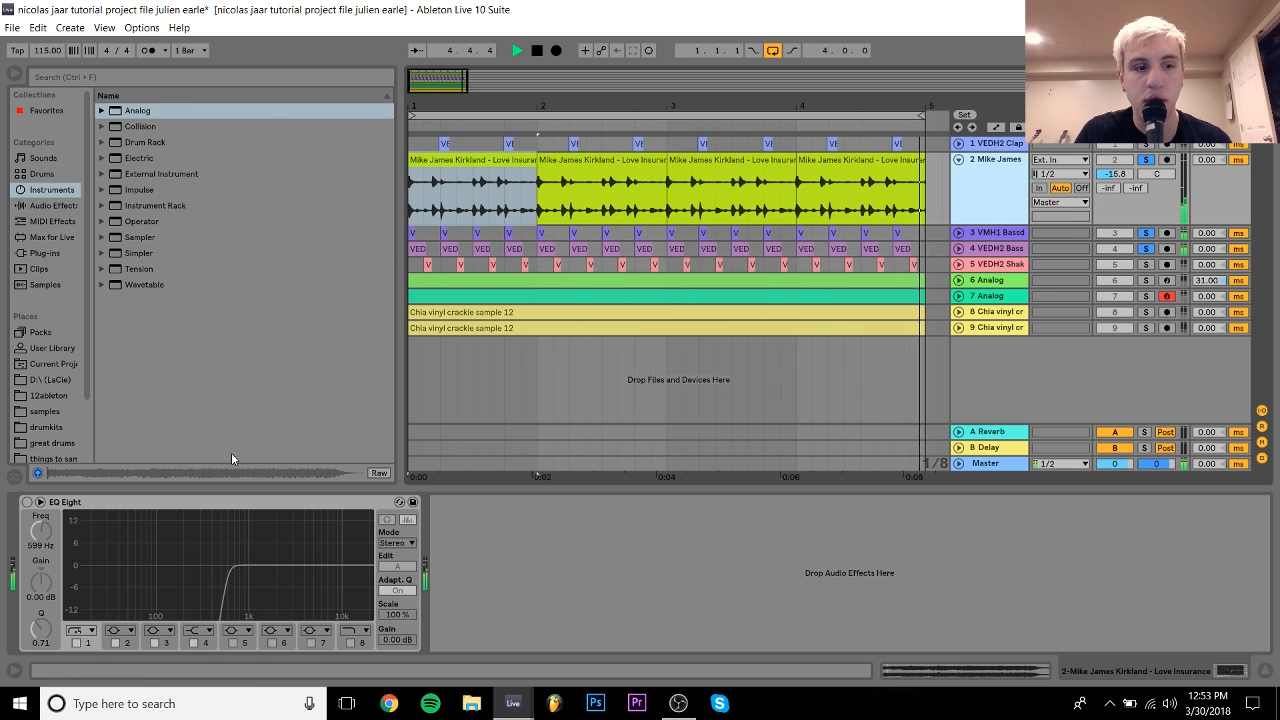
Step: Stop playback and re-enable the vocal track's EQ Eight
key("space")
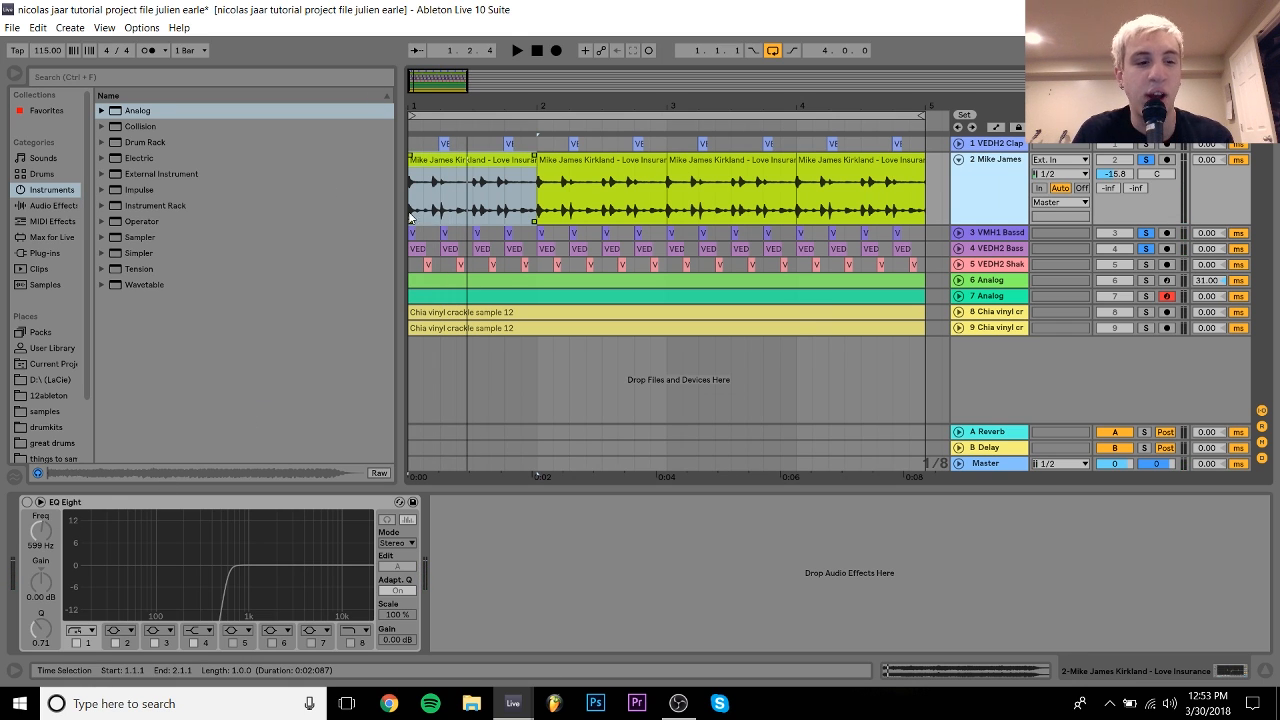
left_click(27, 502)
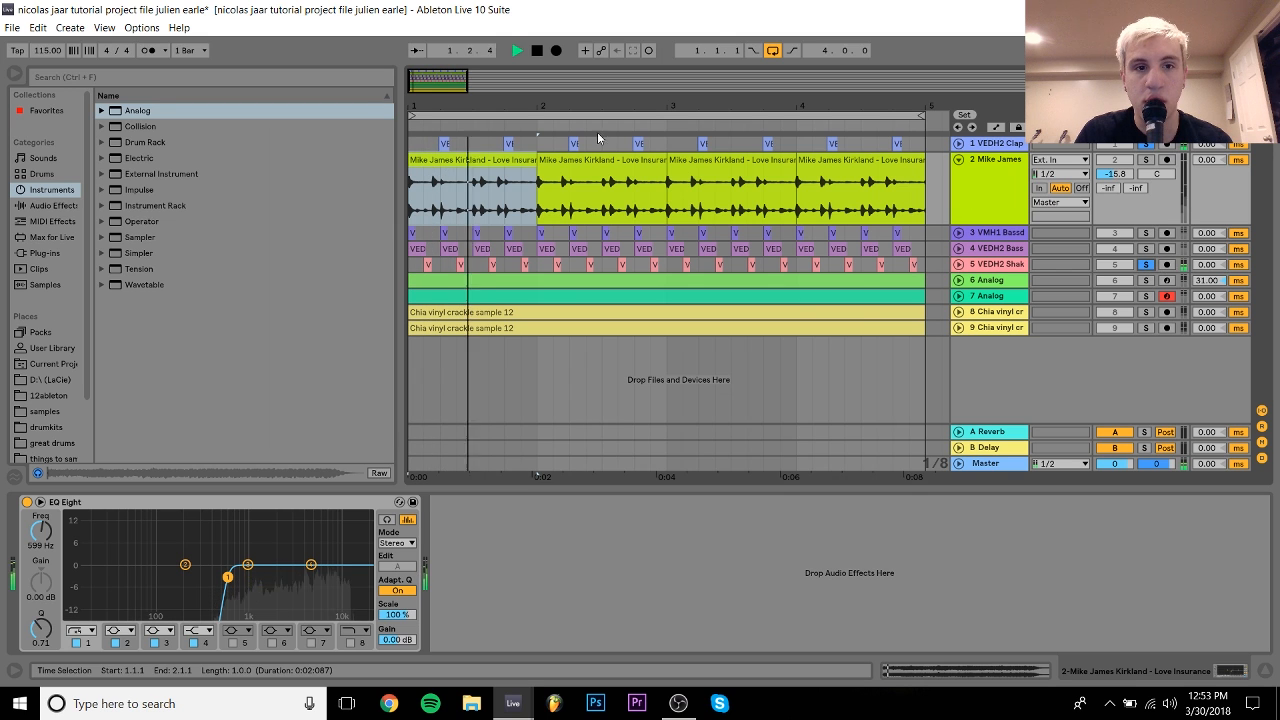
Step: Unfold the Shake and Clap tracks and play from inside the clap clip
left_click(958, 265)
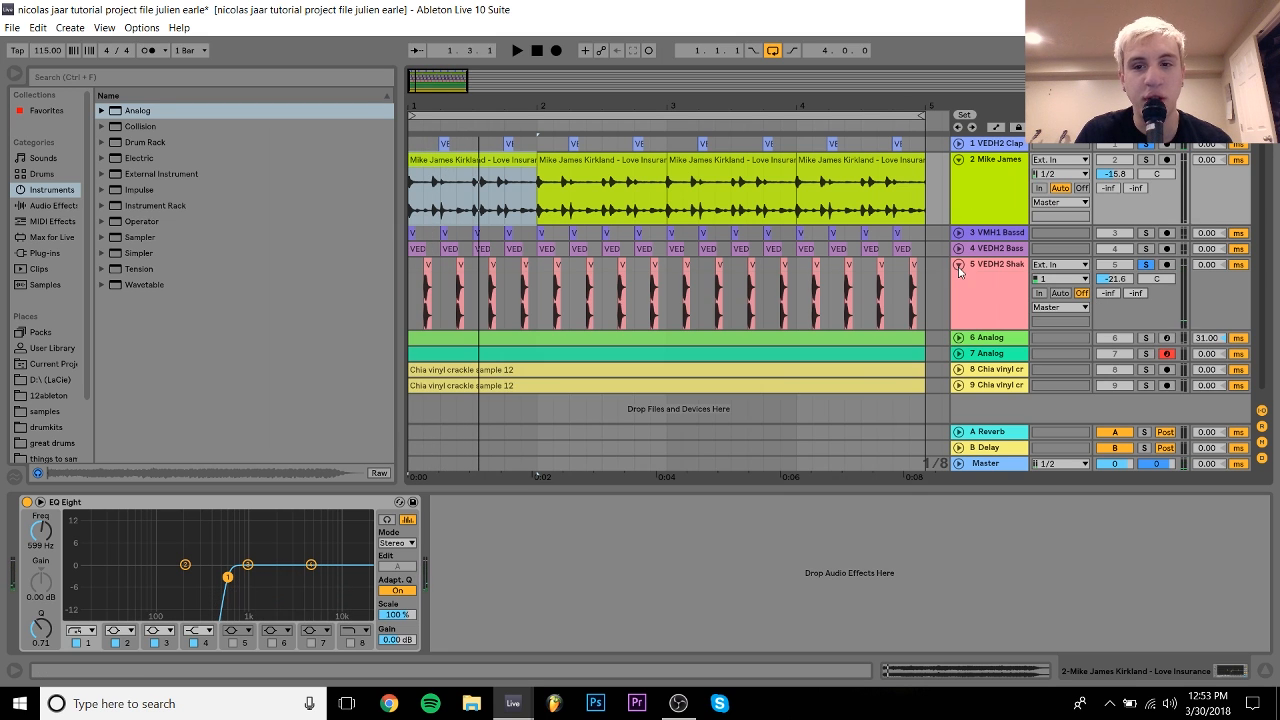
left_click_drag(468, 99, 638, 131)
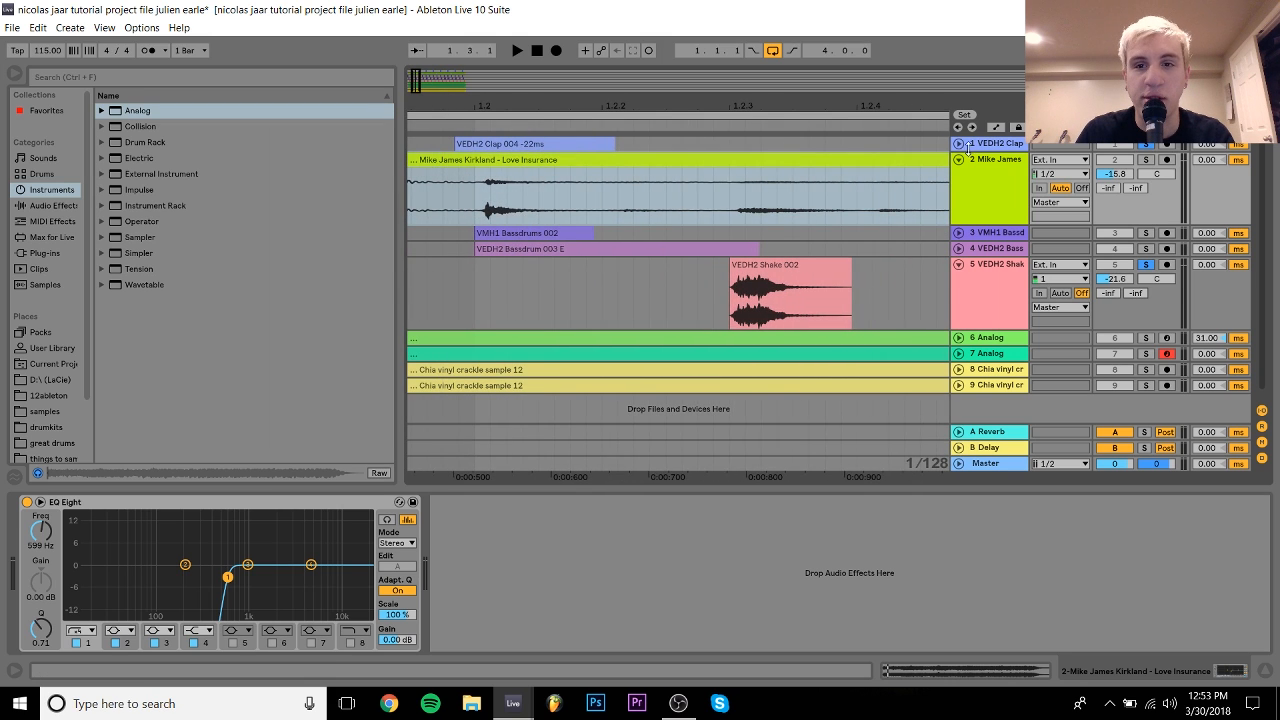
left_click(958, 143)
left_click(484, 186)
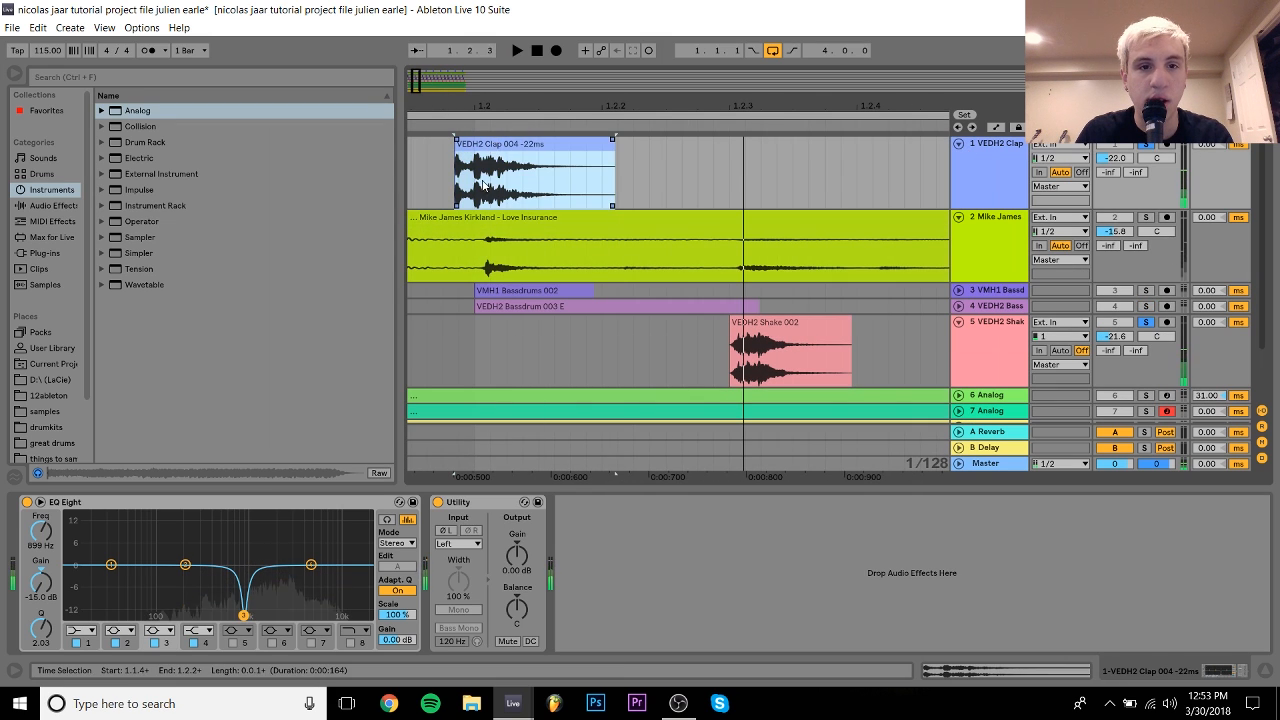
left_click(475, 175)
key("space")
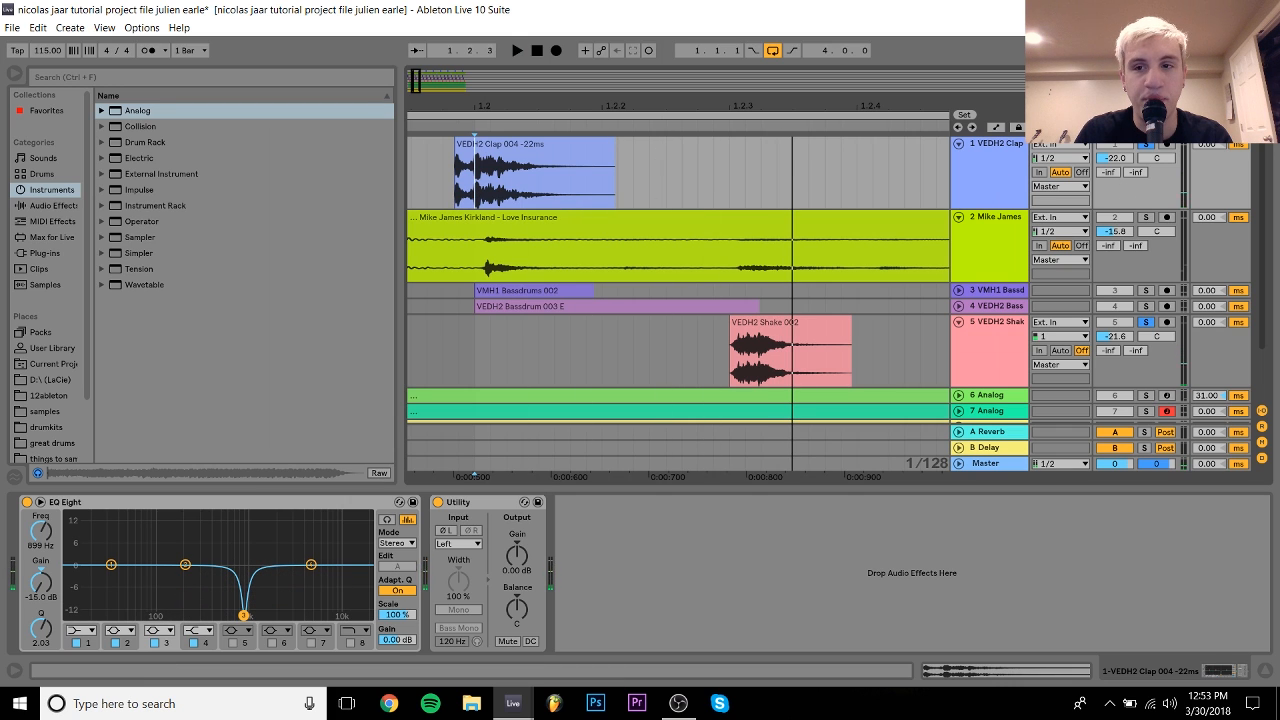
Step: Zoom to fit the VEDH2 Clap clip, audition it, then zoom back to bars 1–5
left_click(522, 143)
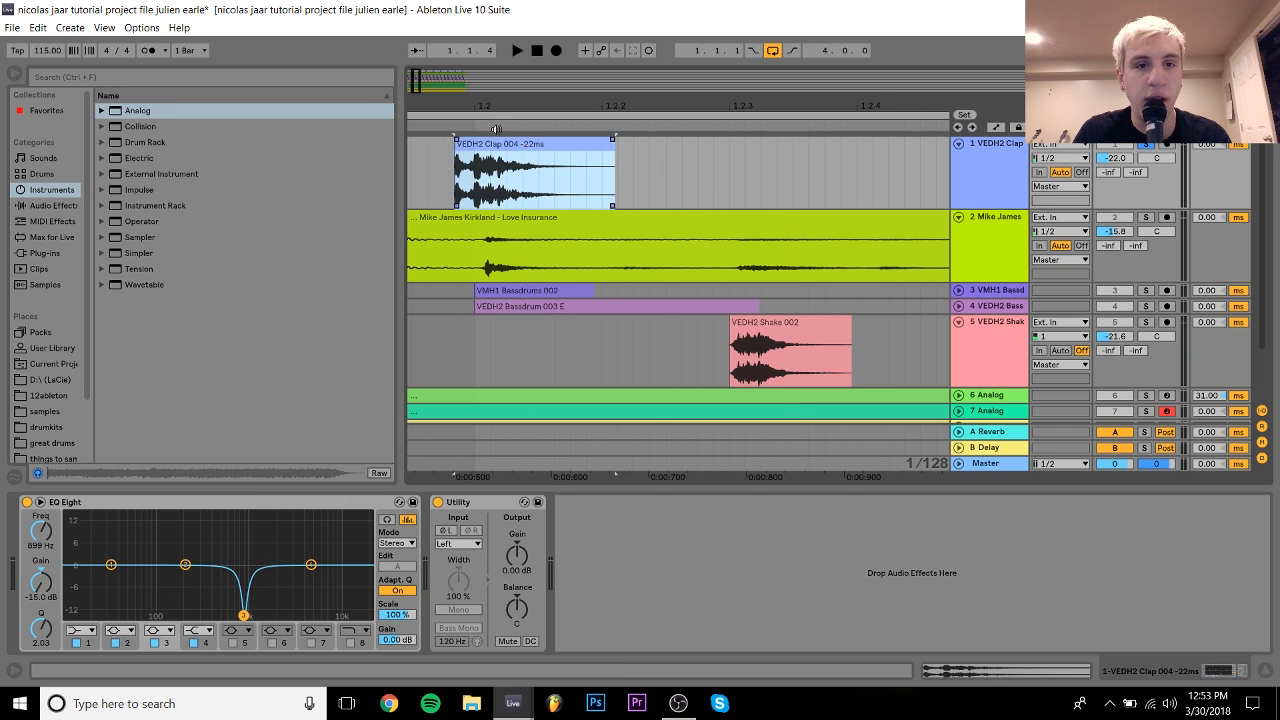
key("z")
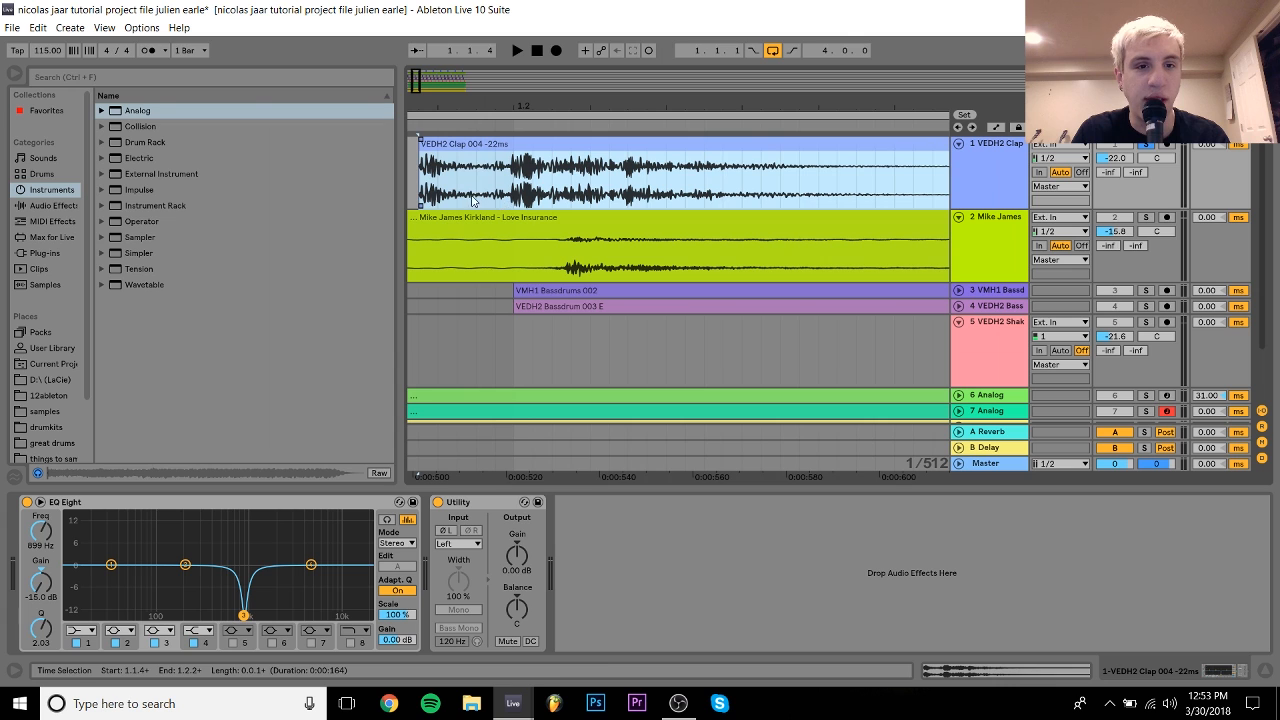
key("space")
key("space")
left_click_drag(534, 104, 534, 30)
key("z")
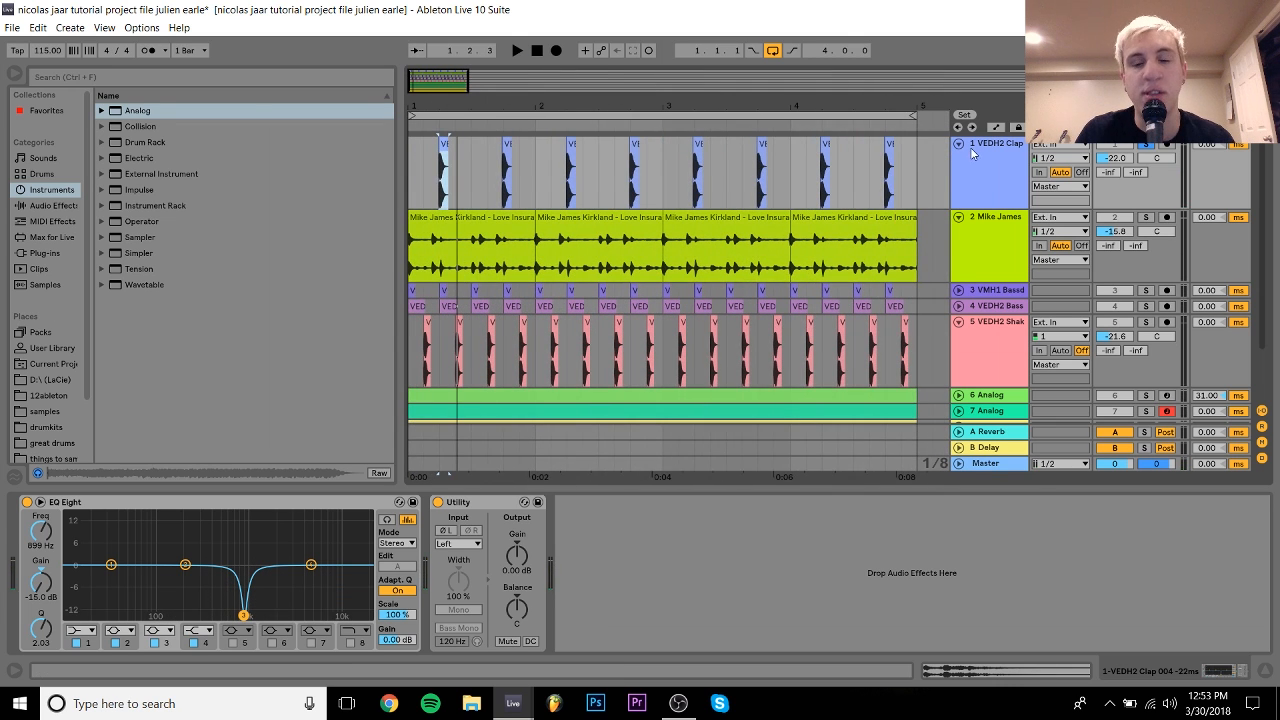
left_click(958, 144)
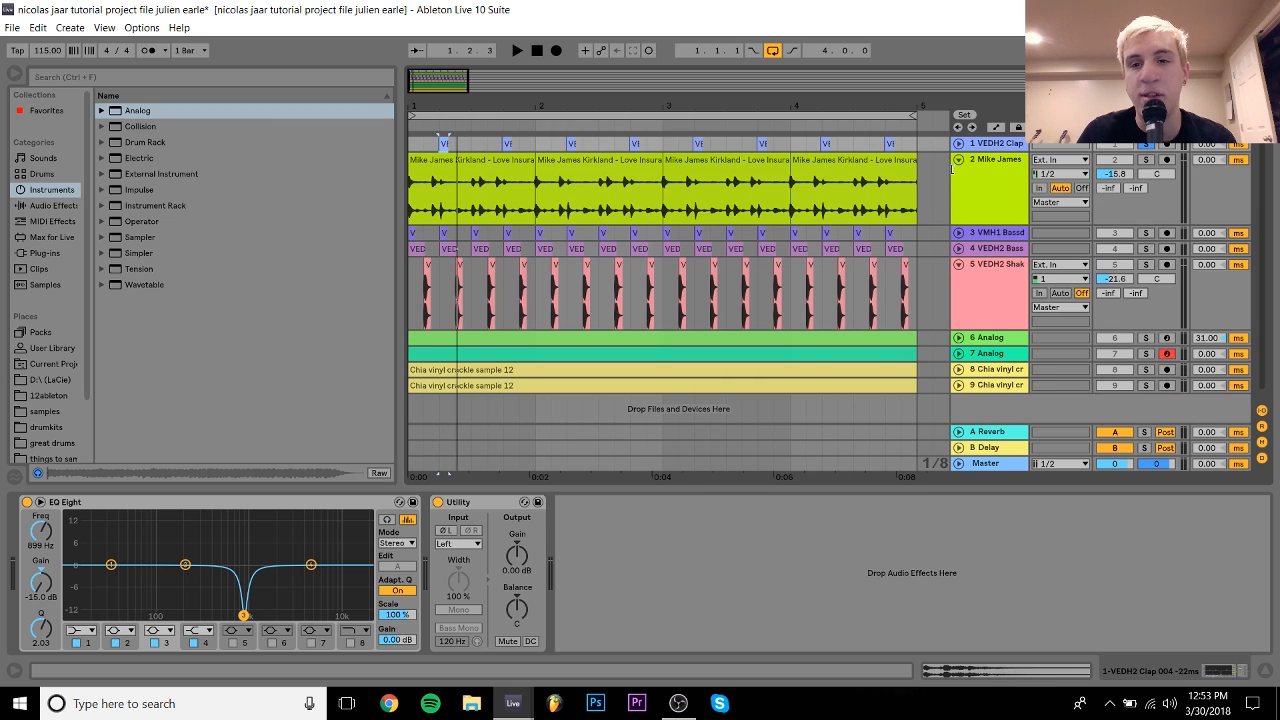
left_click(958, 160)
left_click(1147, 146)
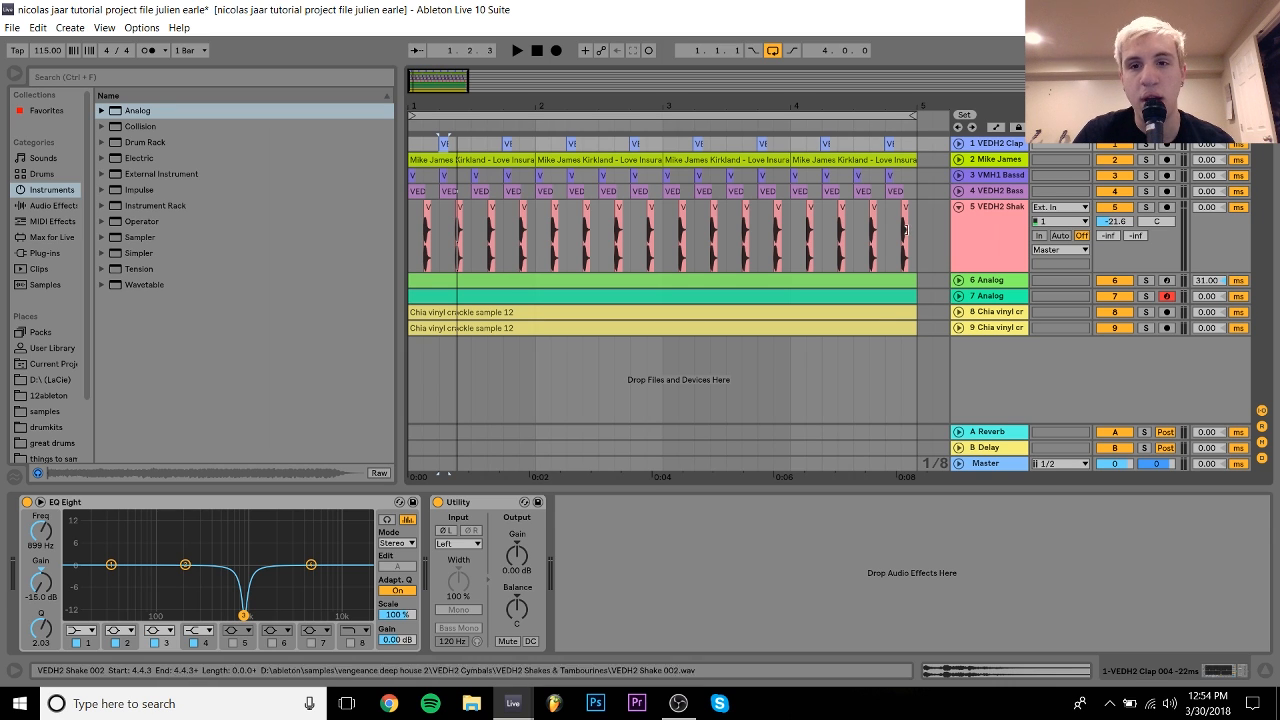
left_click(958, 207)
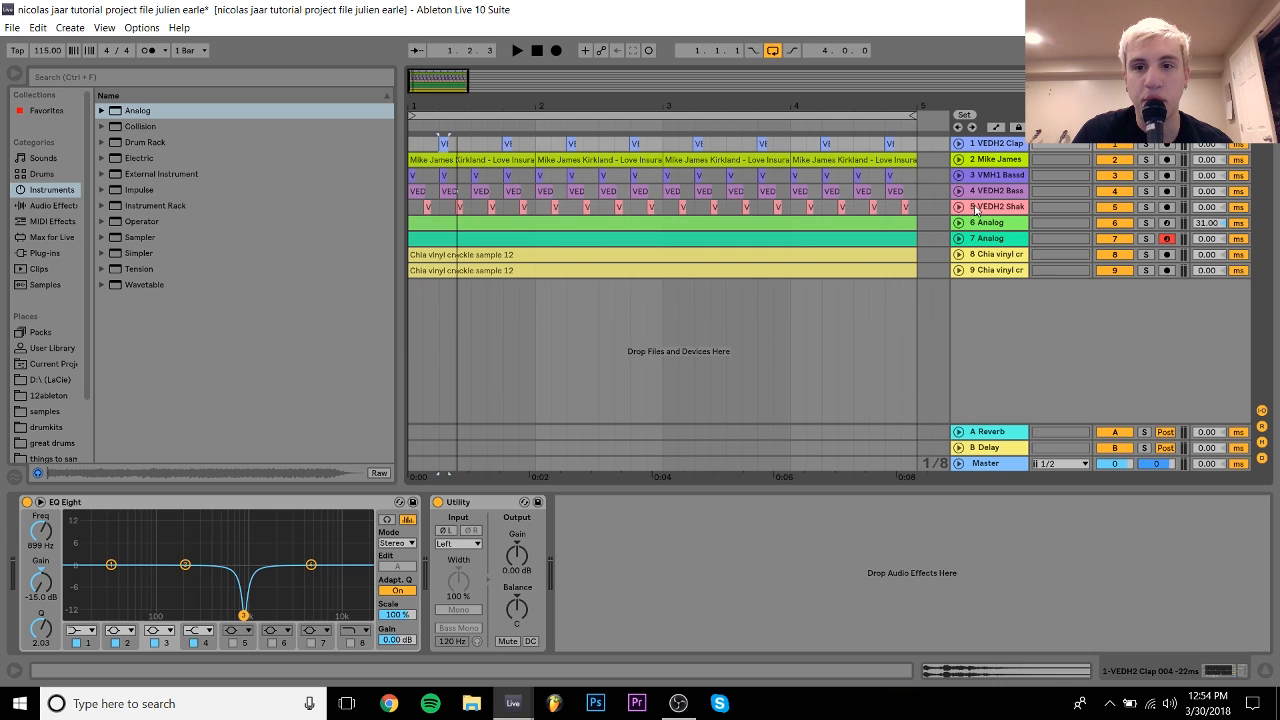
left_click(981, 208)
left_click(991, 223)
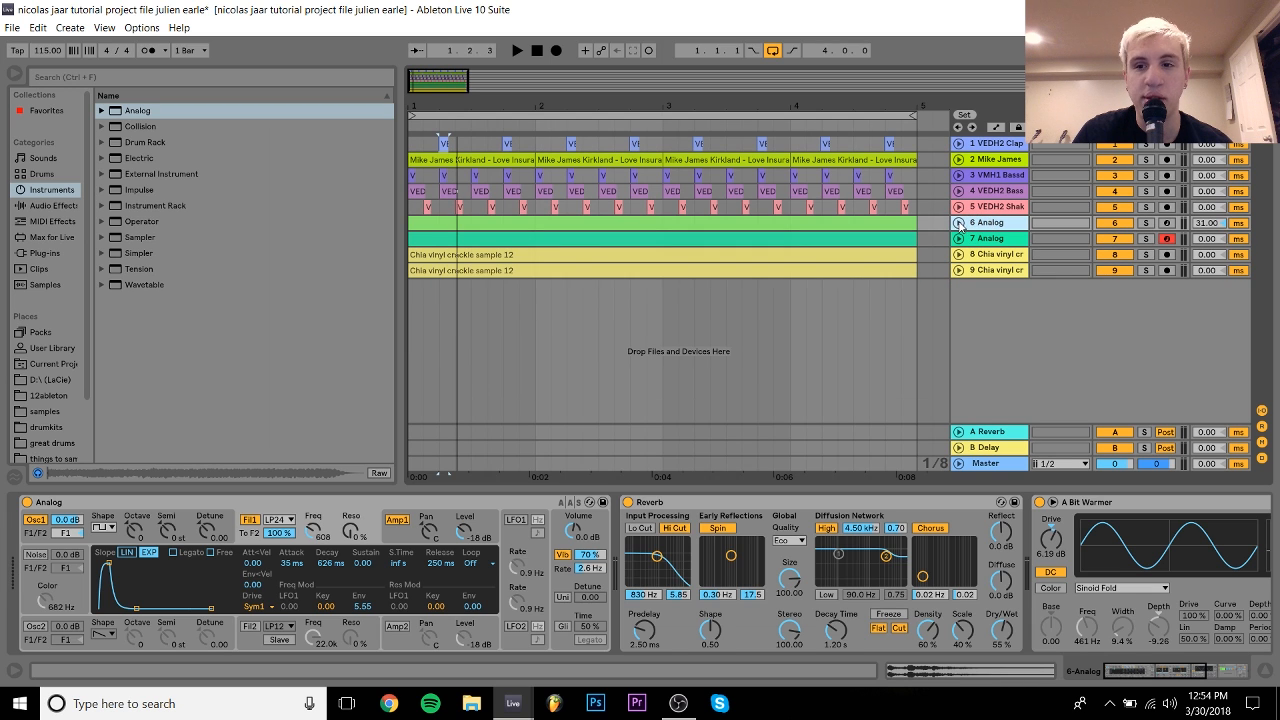
left_click(1145, 238)
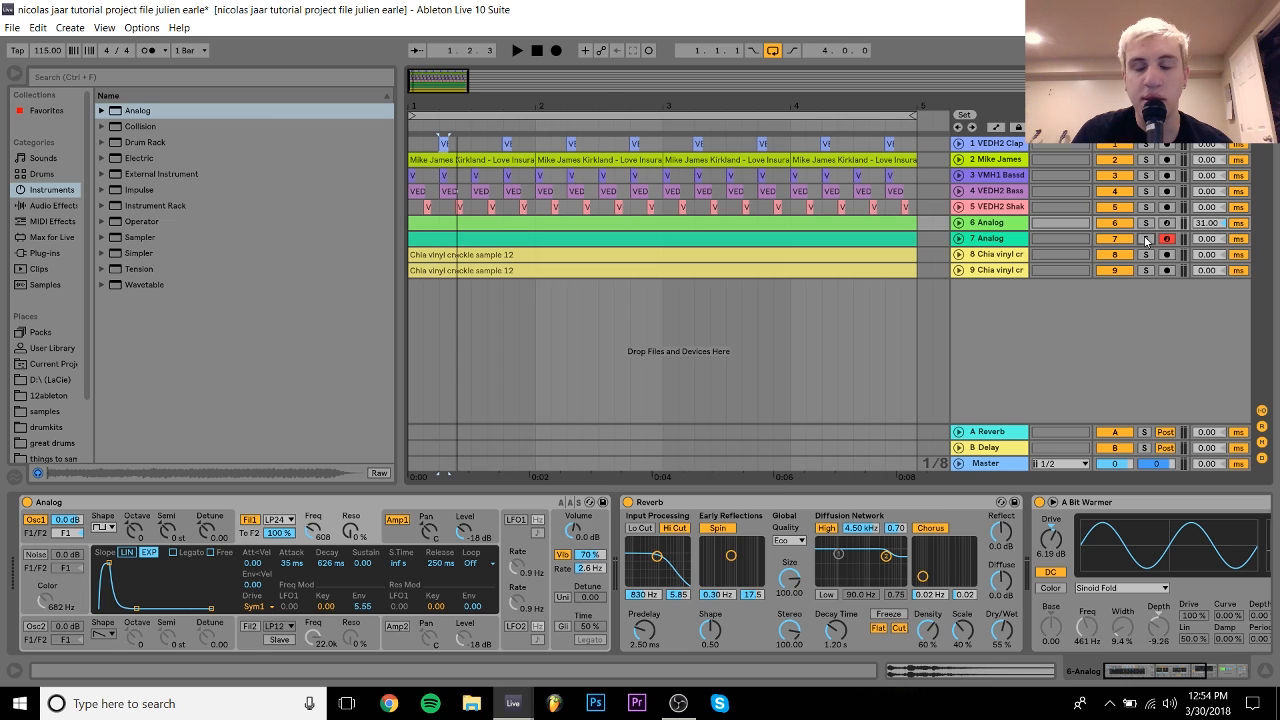
left_click(972, 240)
key("space")
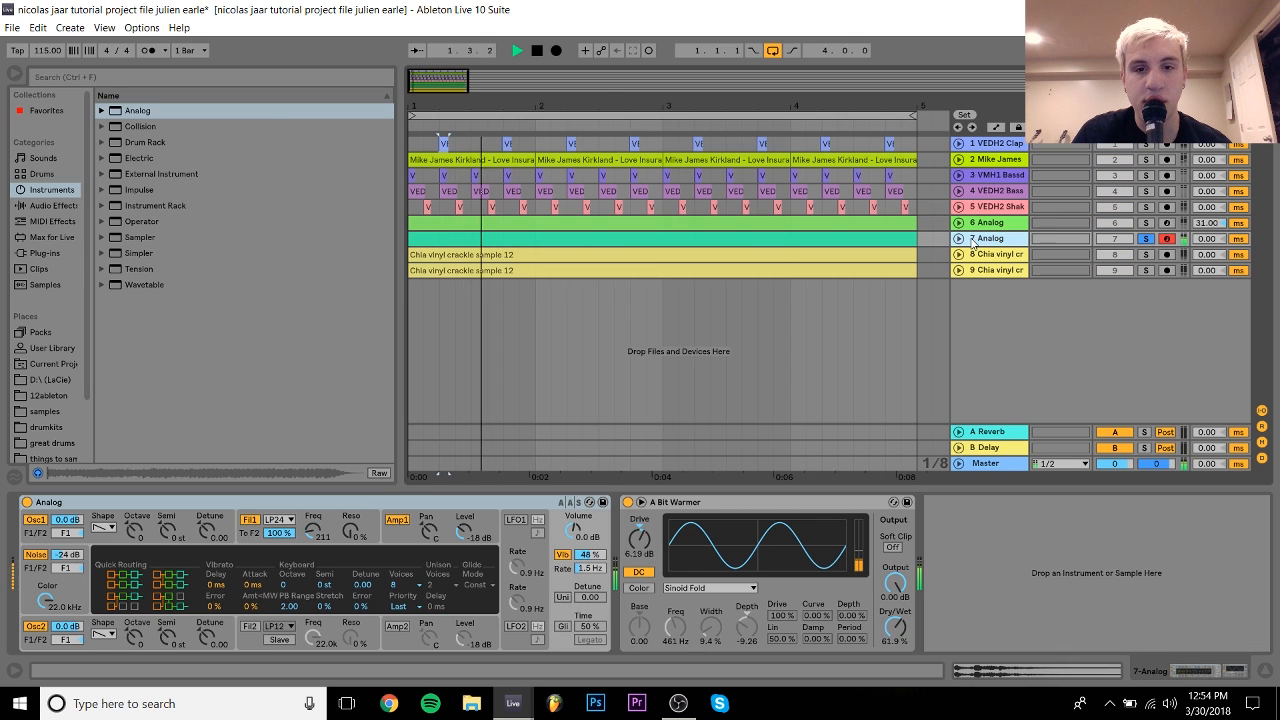
double_click(880, 244)
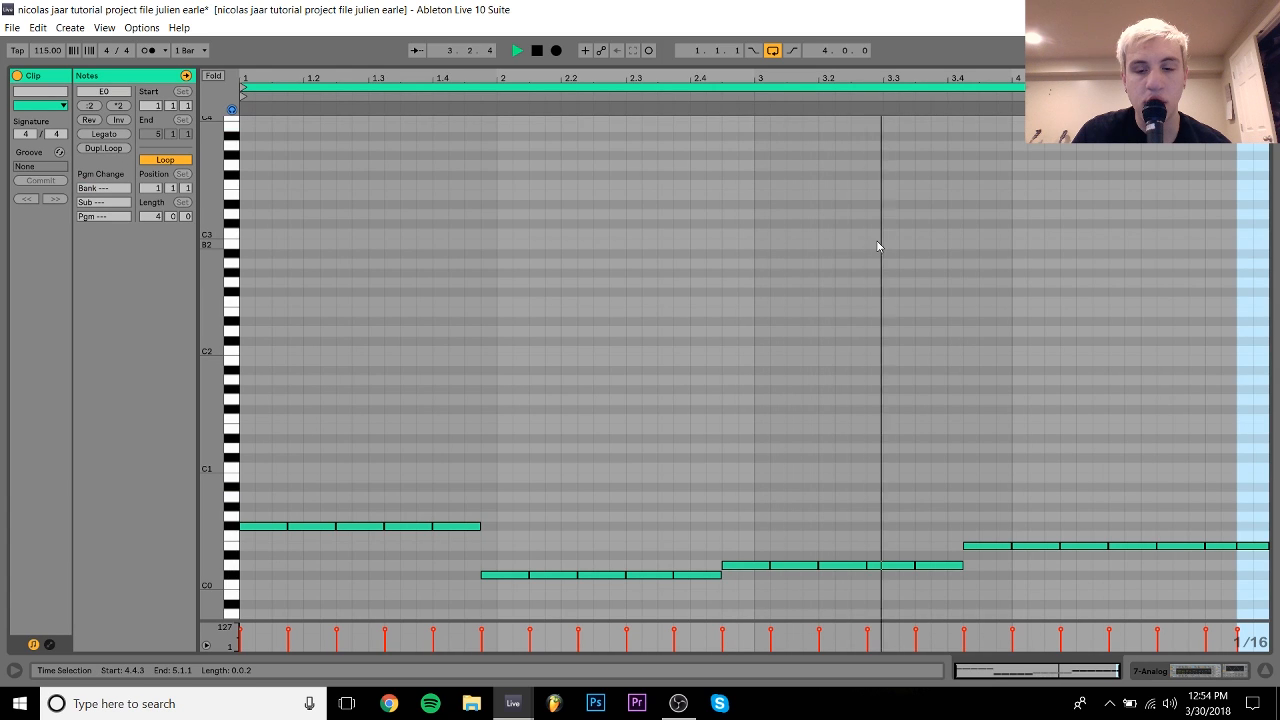
key("space")
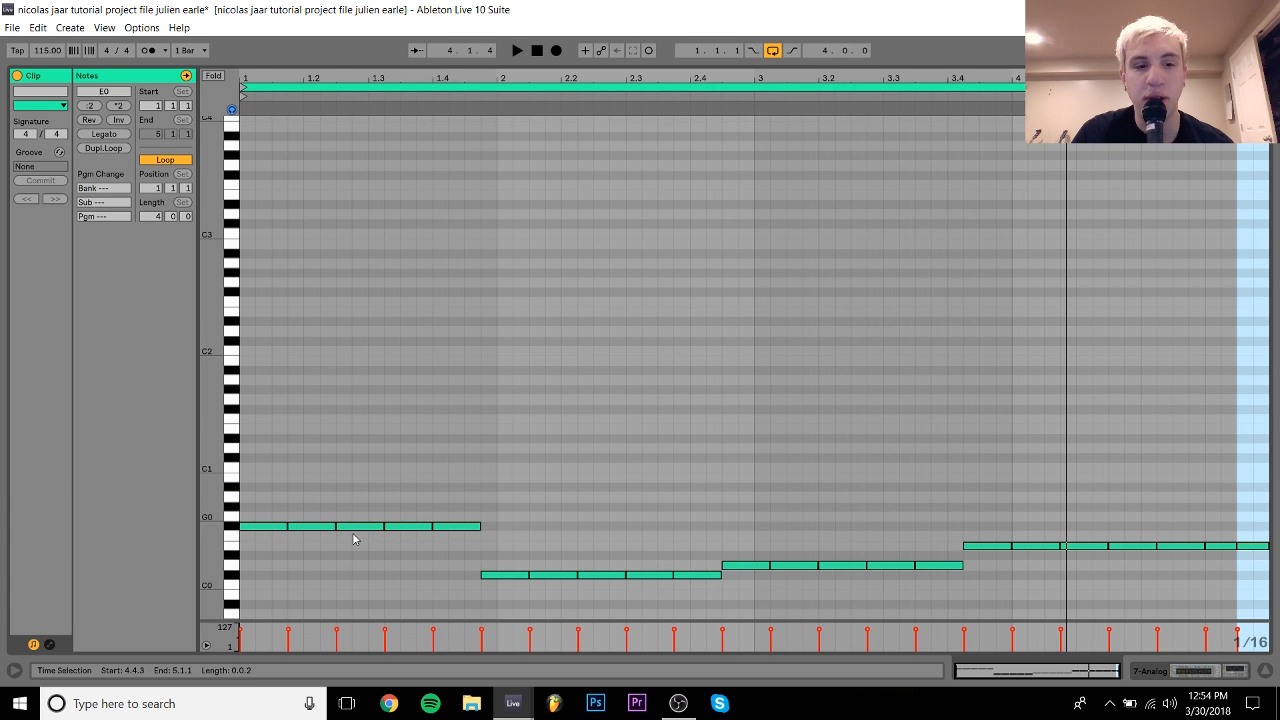
left_click(1190, 671)
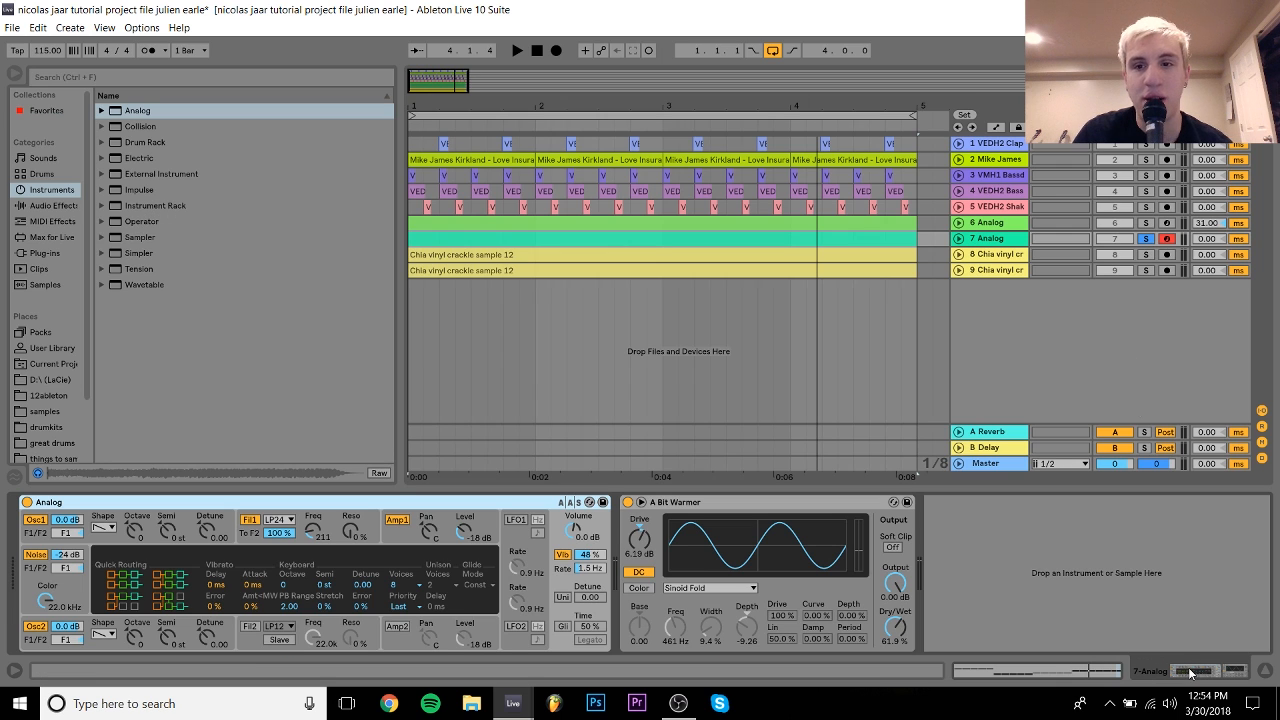
Step: Briefly play track 3 soloed, clear all solos, then solo only 7 Analog
left_click(1147, 176, "ctrl")
key("space")
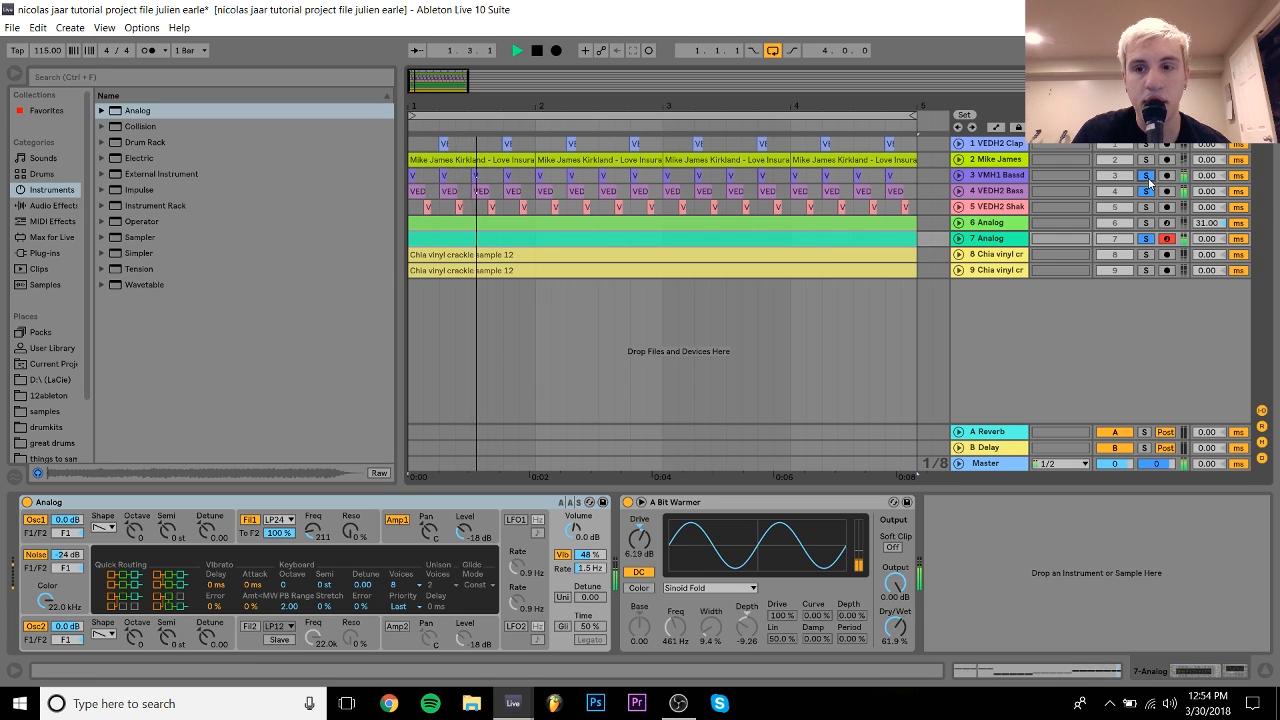
key("space")
left_click(1147, 176)
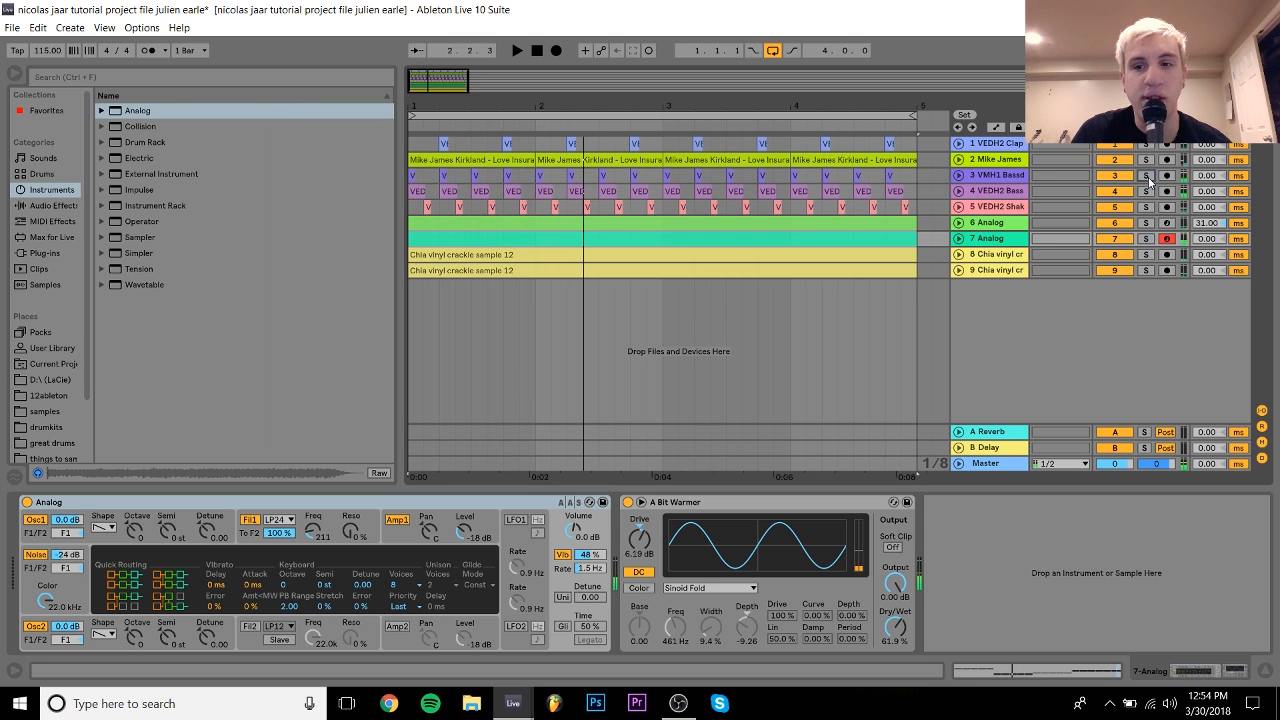
left_click(1145, 239)
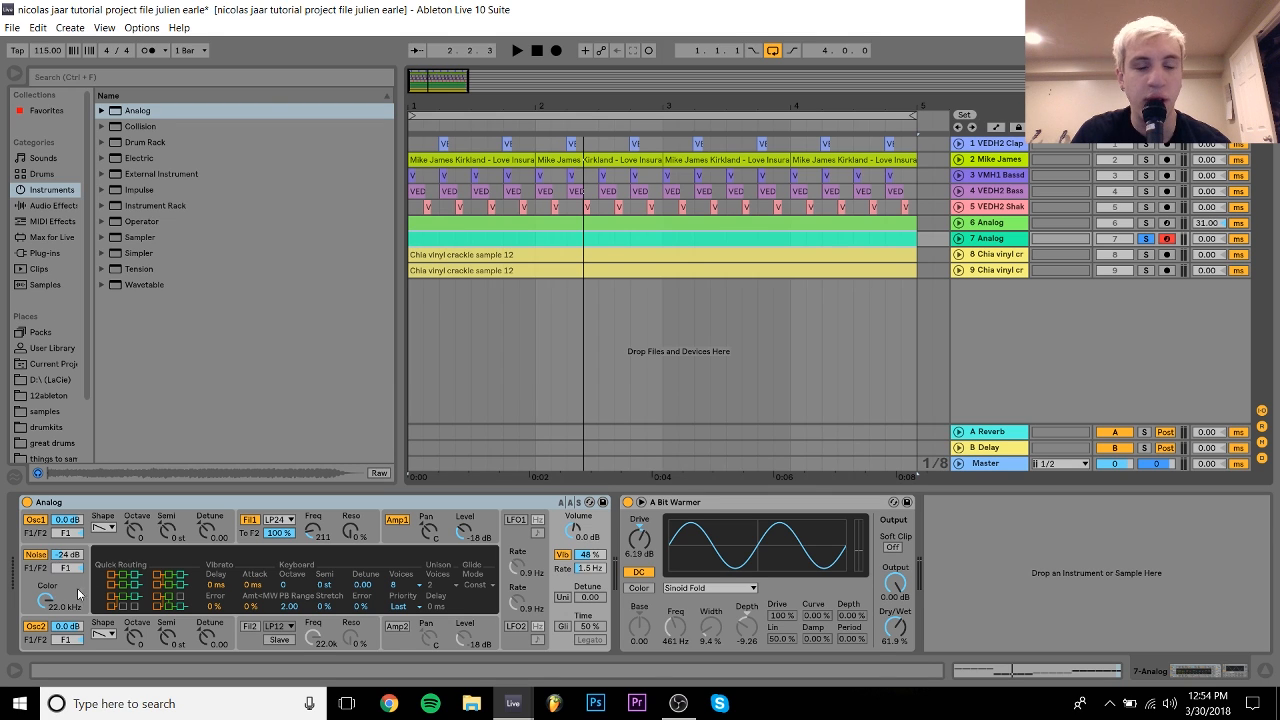
Step: Audition the synth while raising its noise level from -24 dB to -18 dB and 0.7 dB
key("space")
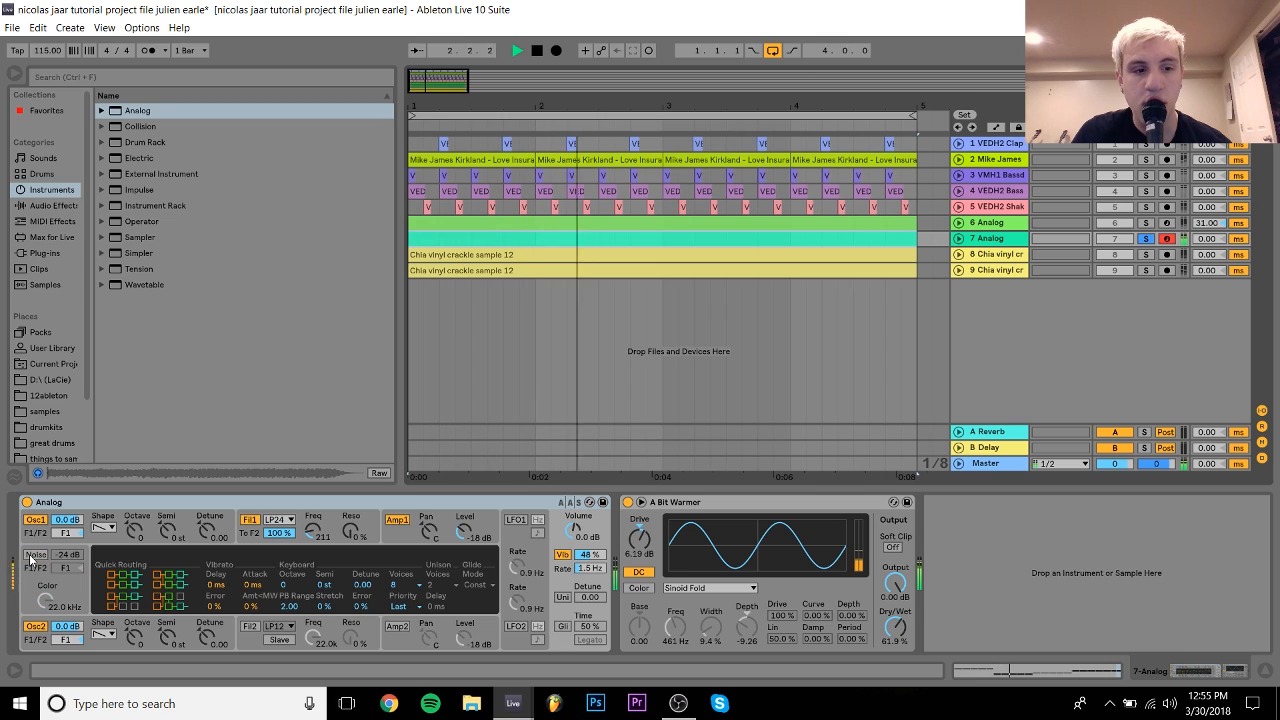
key("space")
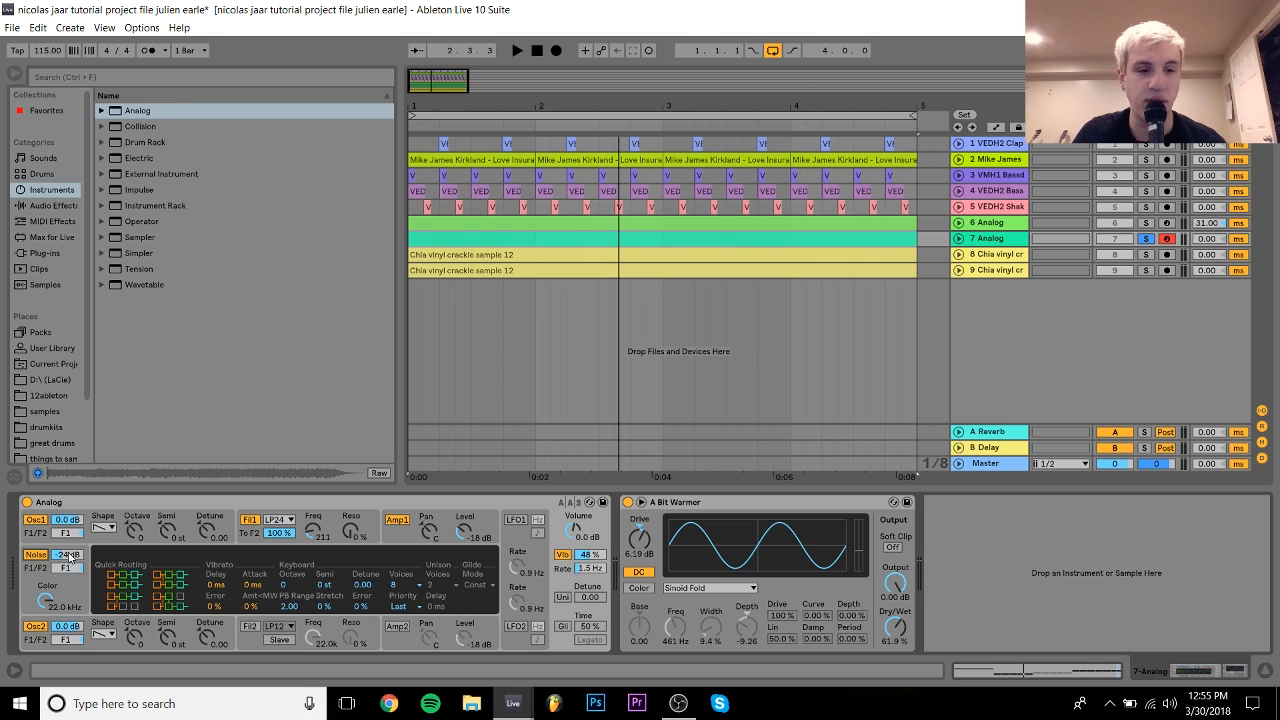
left_click_drag(71, 556, 71, 548)
key("space")
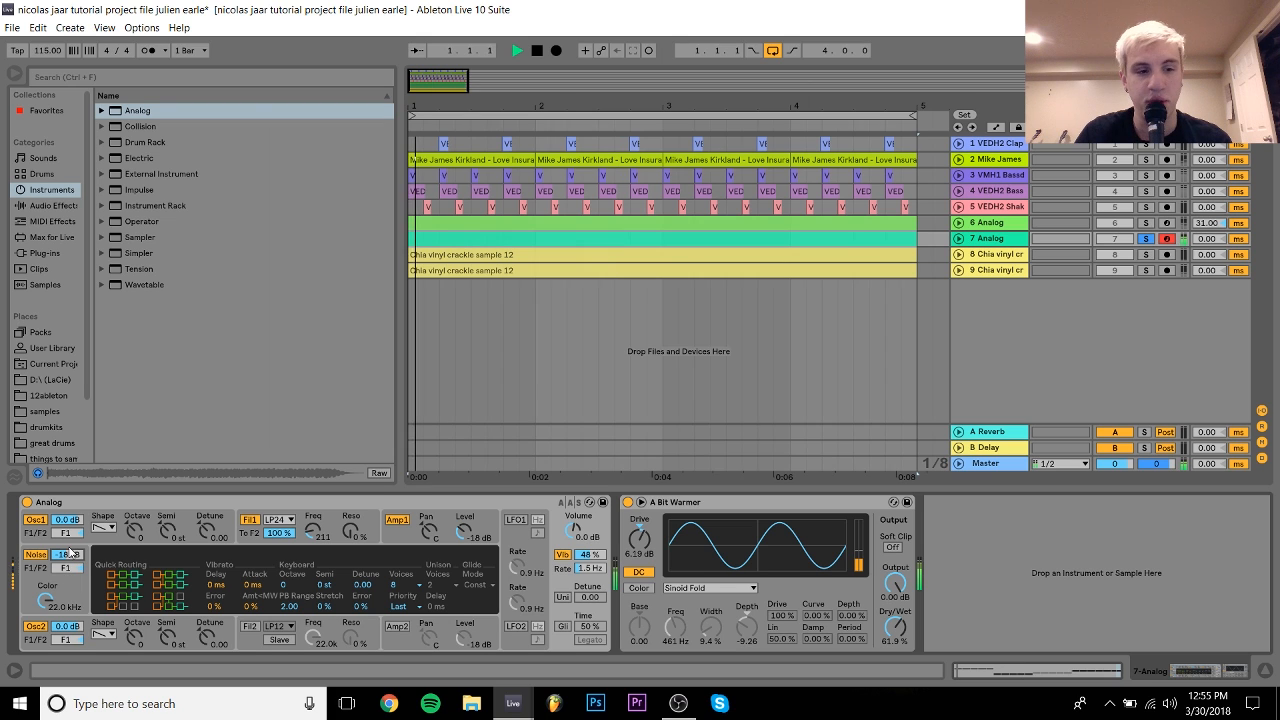
left_click_drag(70, 559, 71, 555)
key("space")
Step: Undo the noise back to -24 dB, replay to compare, and display the Fil1 envelope
key("ctrl+z")
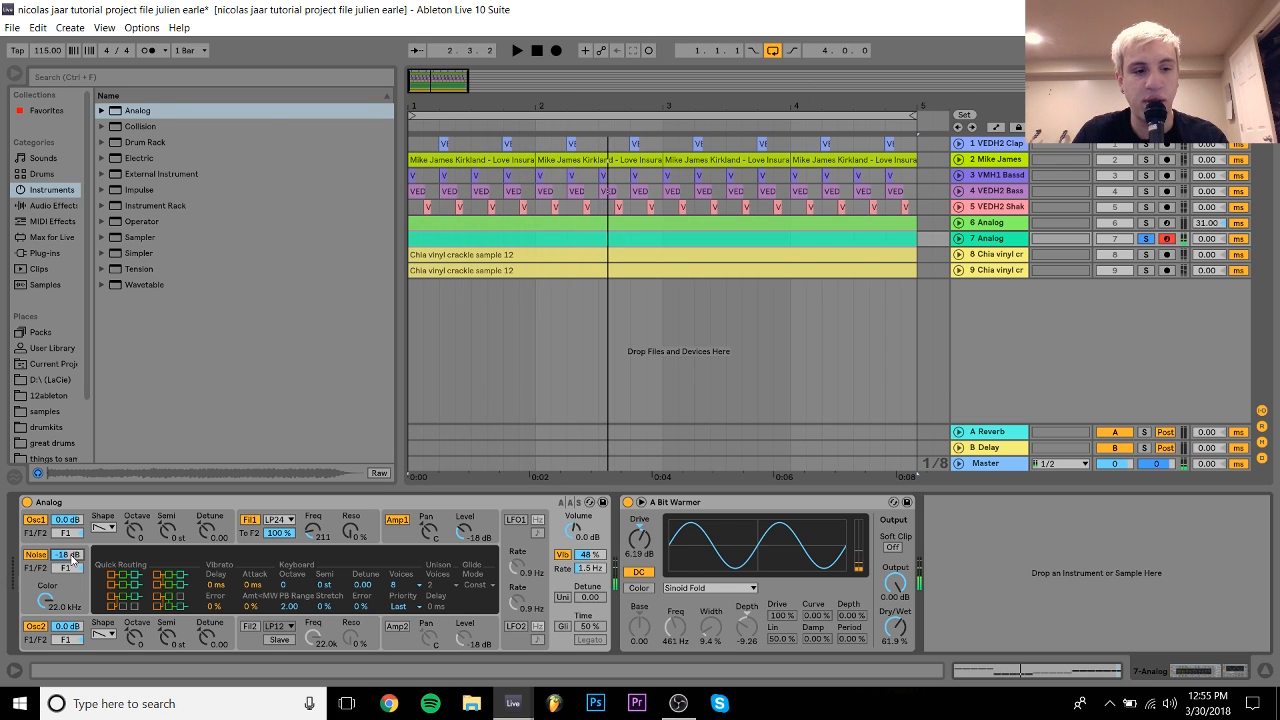
key("space")
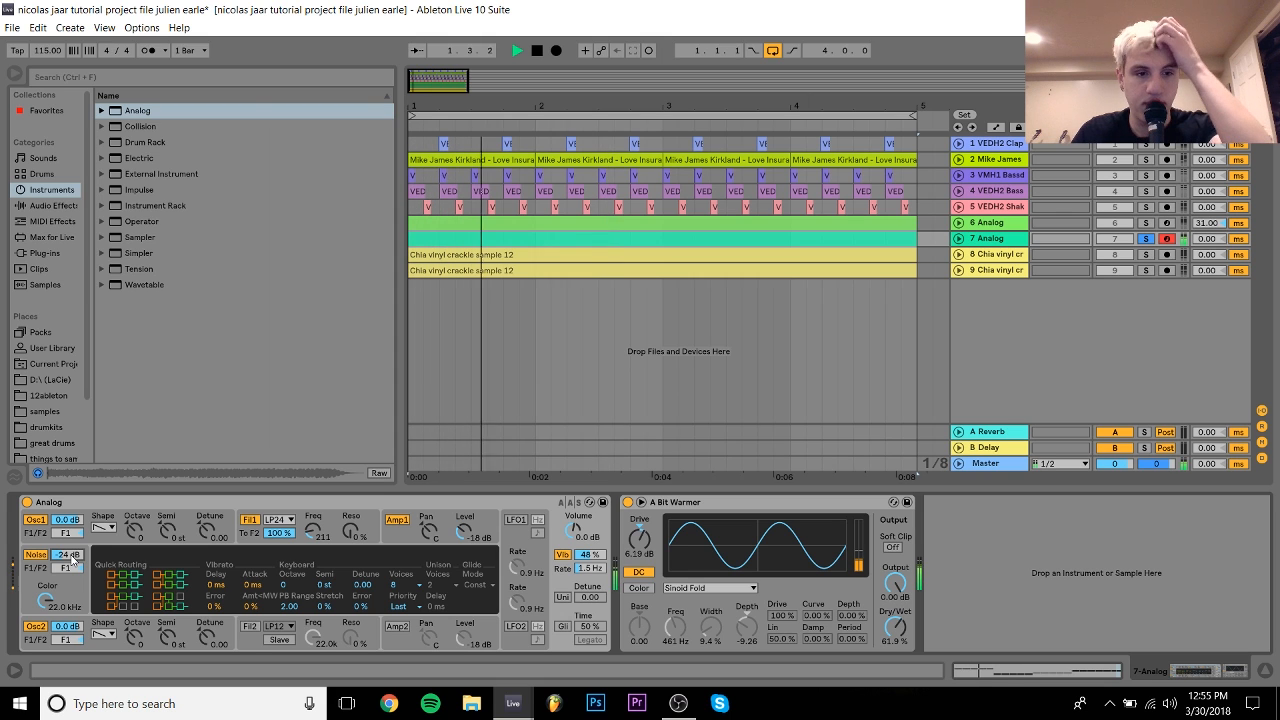
key("space")
left_click(253, 537)
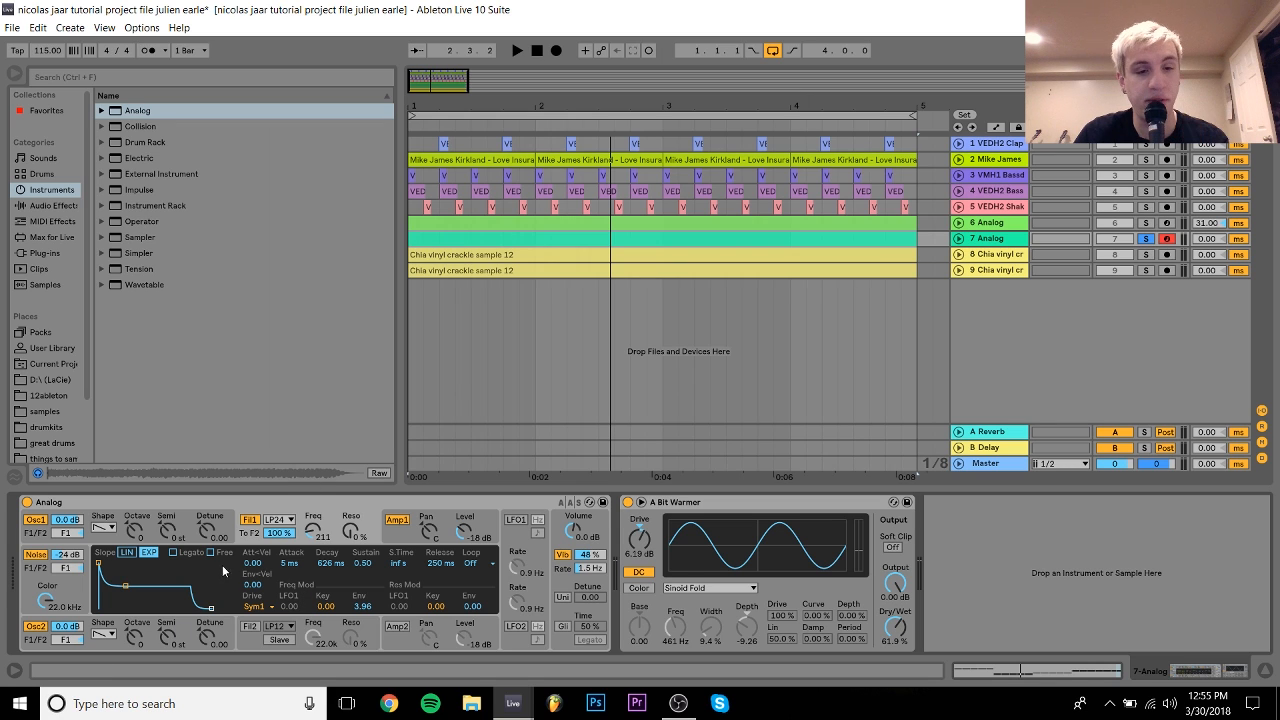
Step: Play the synth briefly, then view its Amp1 envelope and global vibrato/unison settings
key("space")
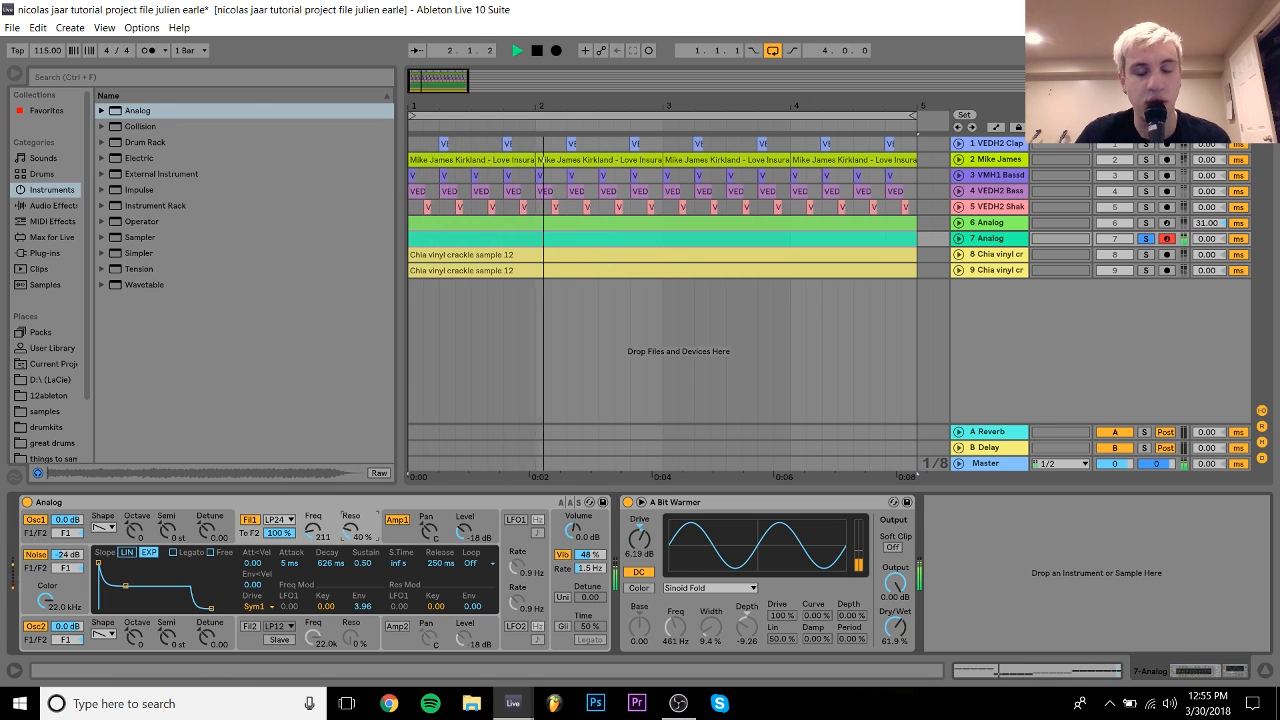
key("space")
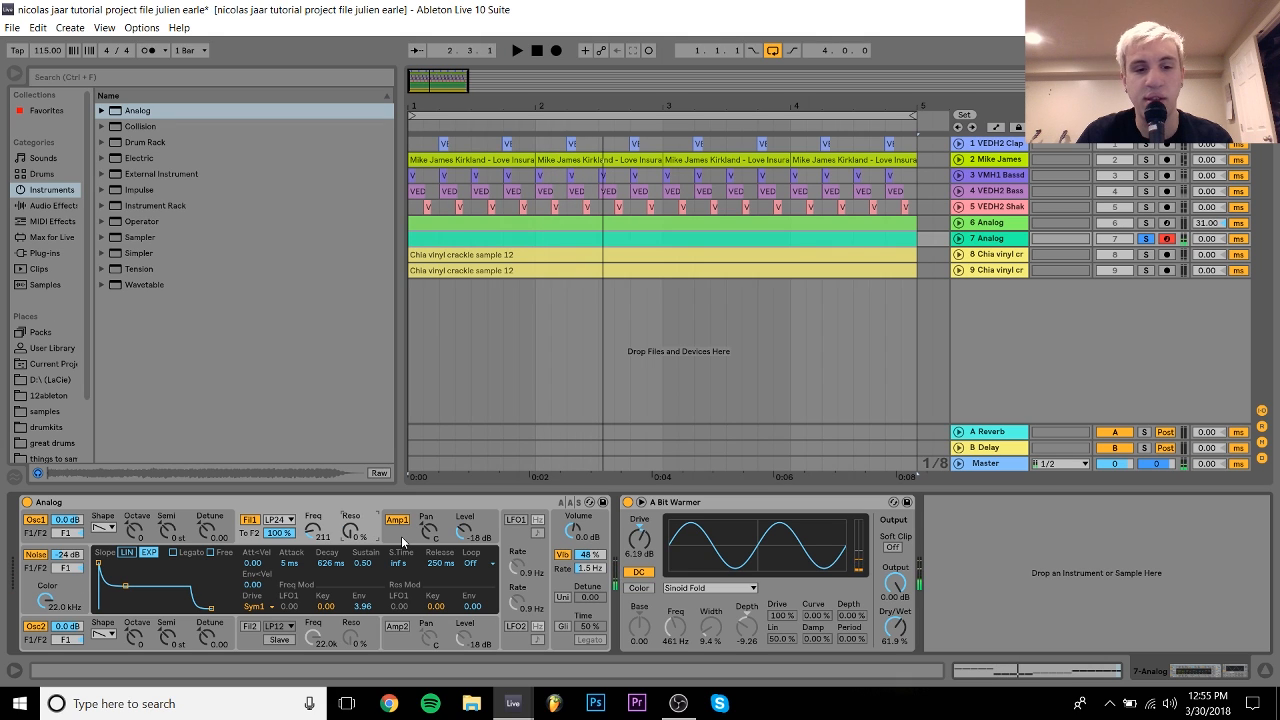
left_click(401, 541)
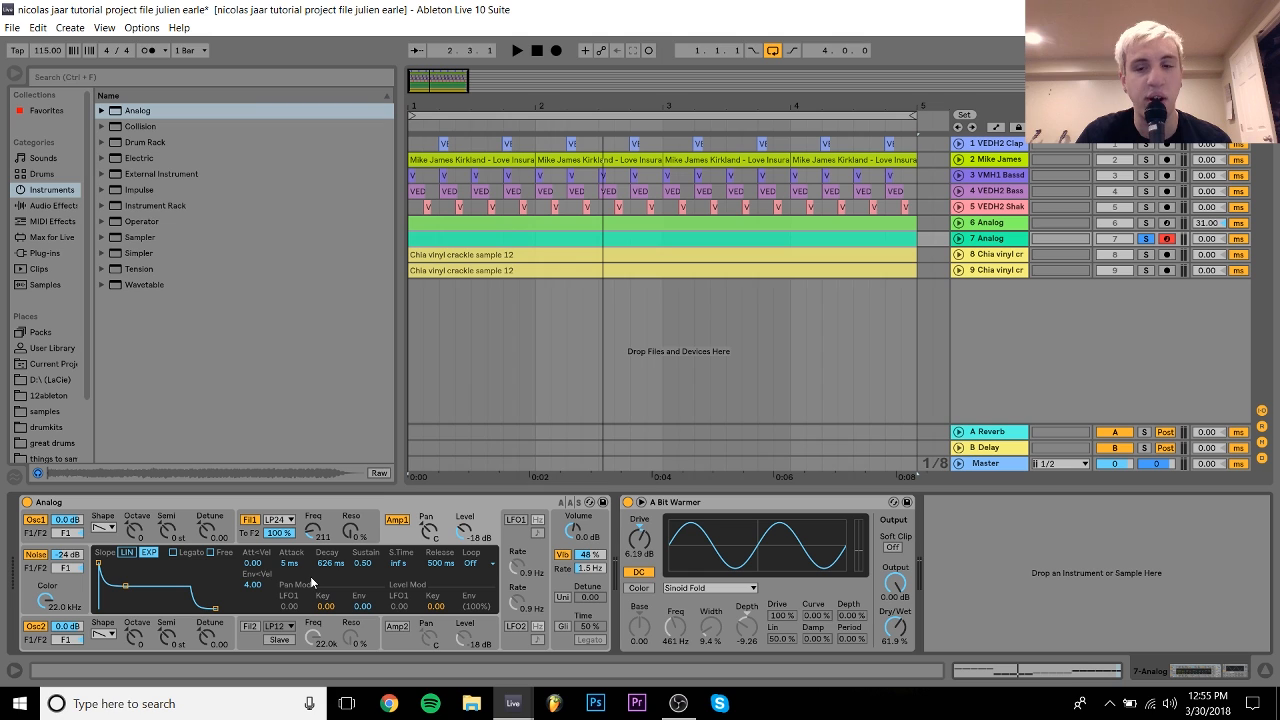
left_click(556, 546)
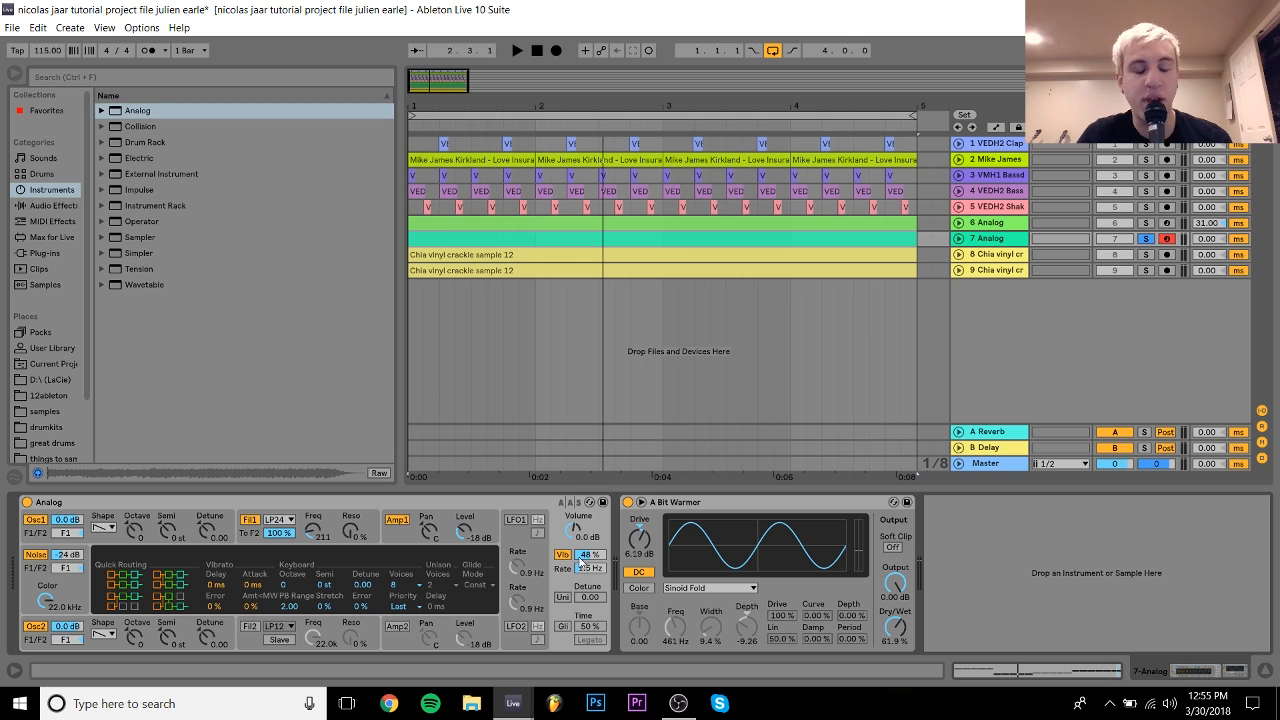
Step: Compare the synth during playback with vibrato switched off and back on
key("space")
left_click(563, 555)
right_click(563, 556)
left_click(563, 556)
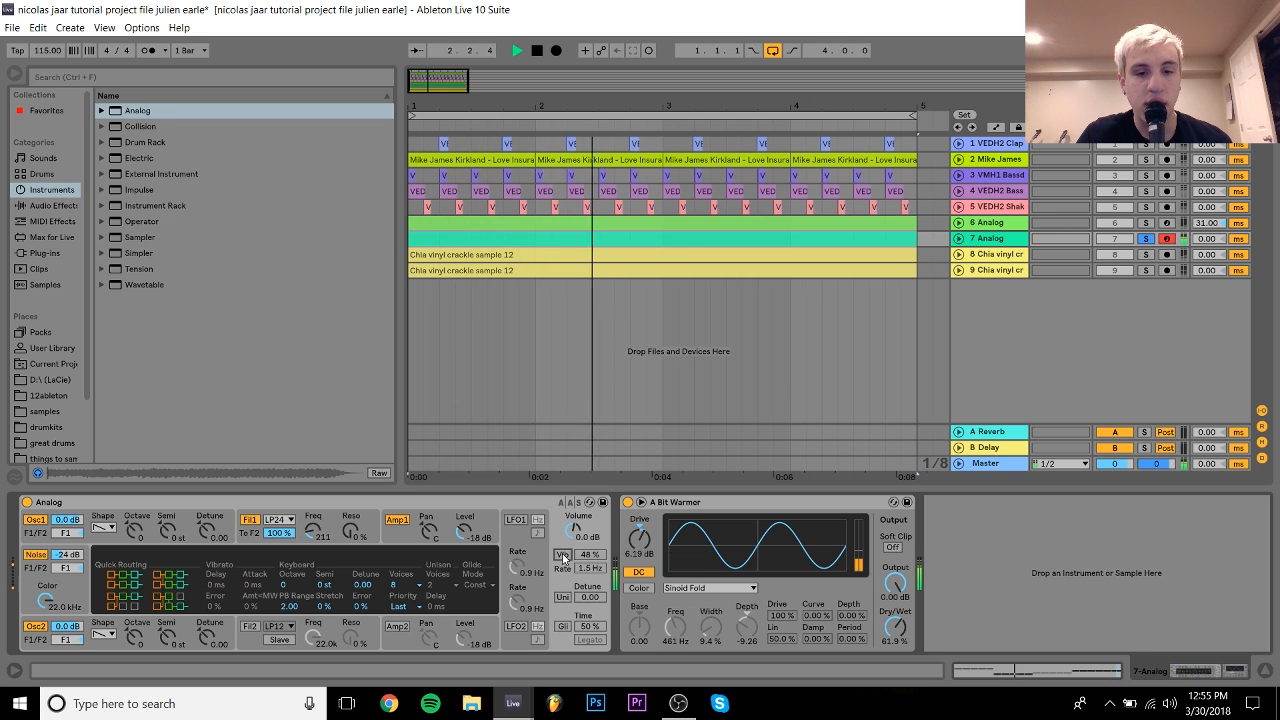
key("space")
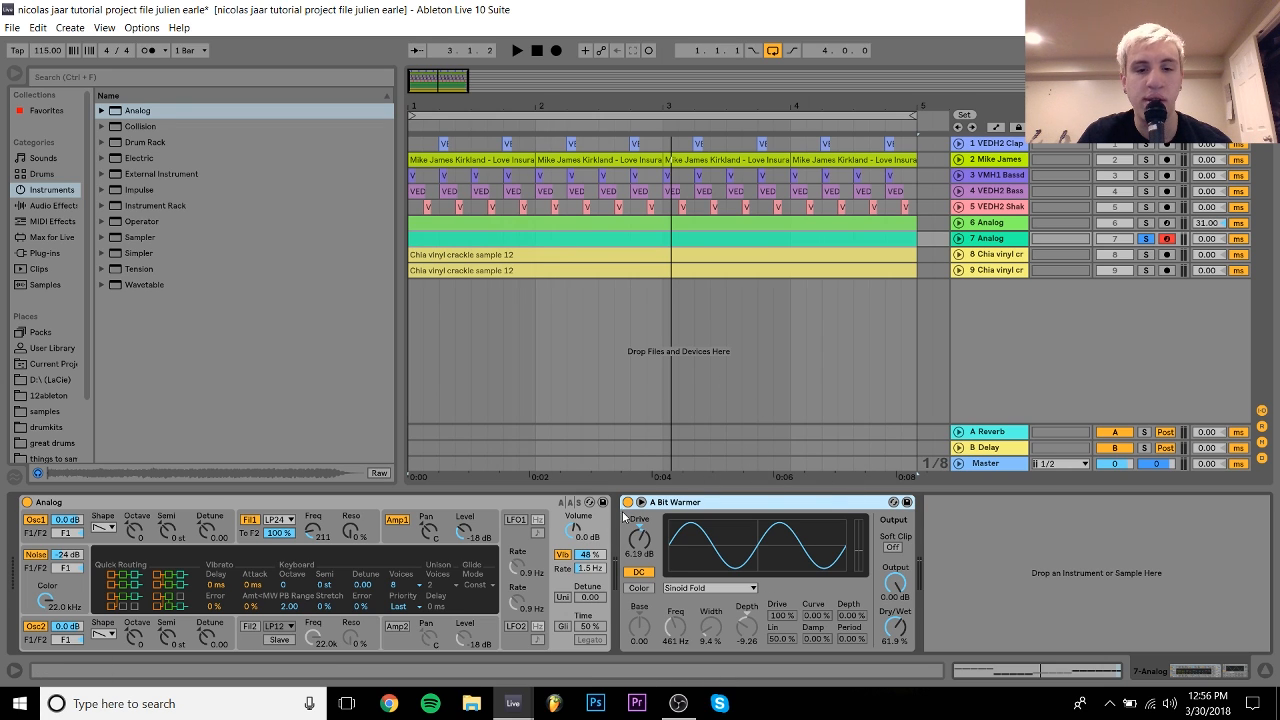
Step: Toggle the A Bit Warmor effect off and back on while playing from the start
left_click(627, 502)
key("space")
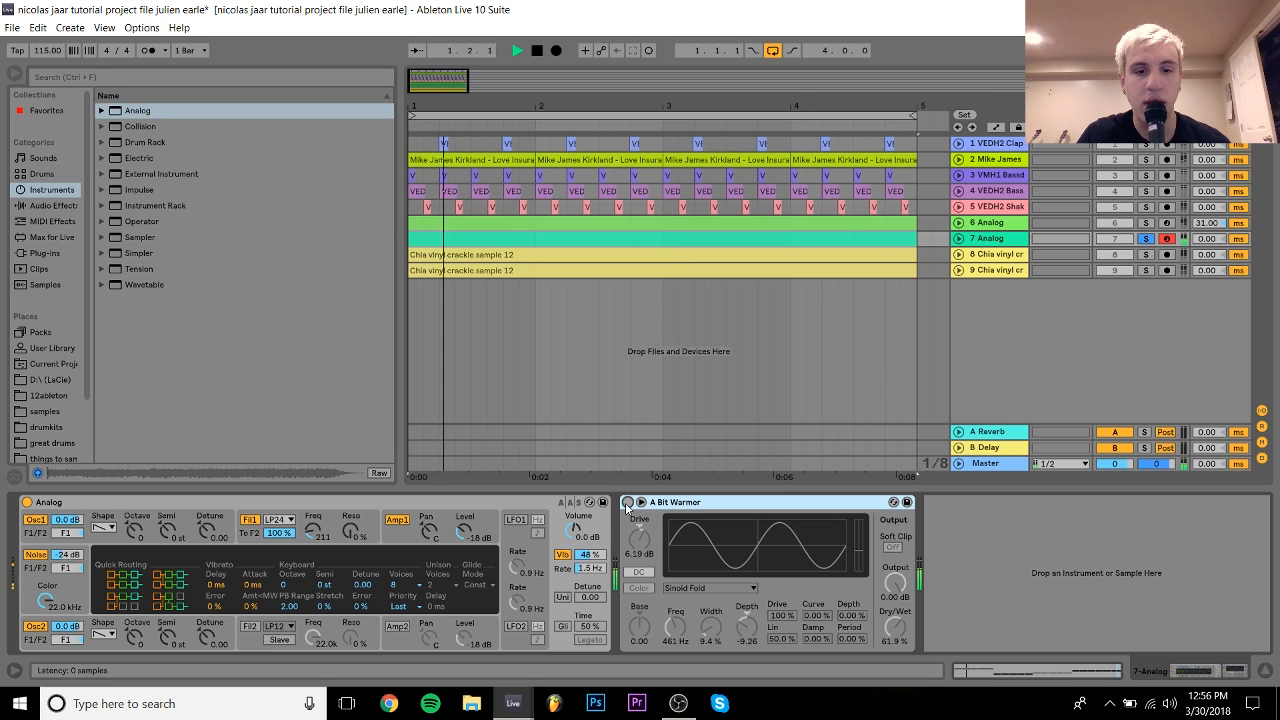
left_click(627, 502)
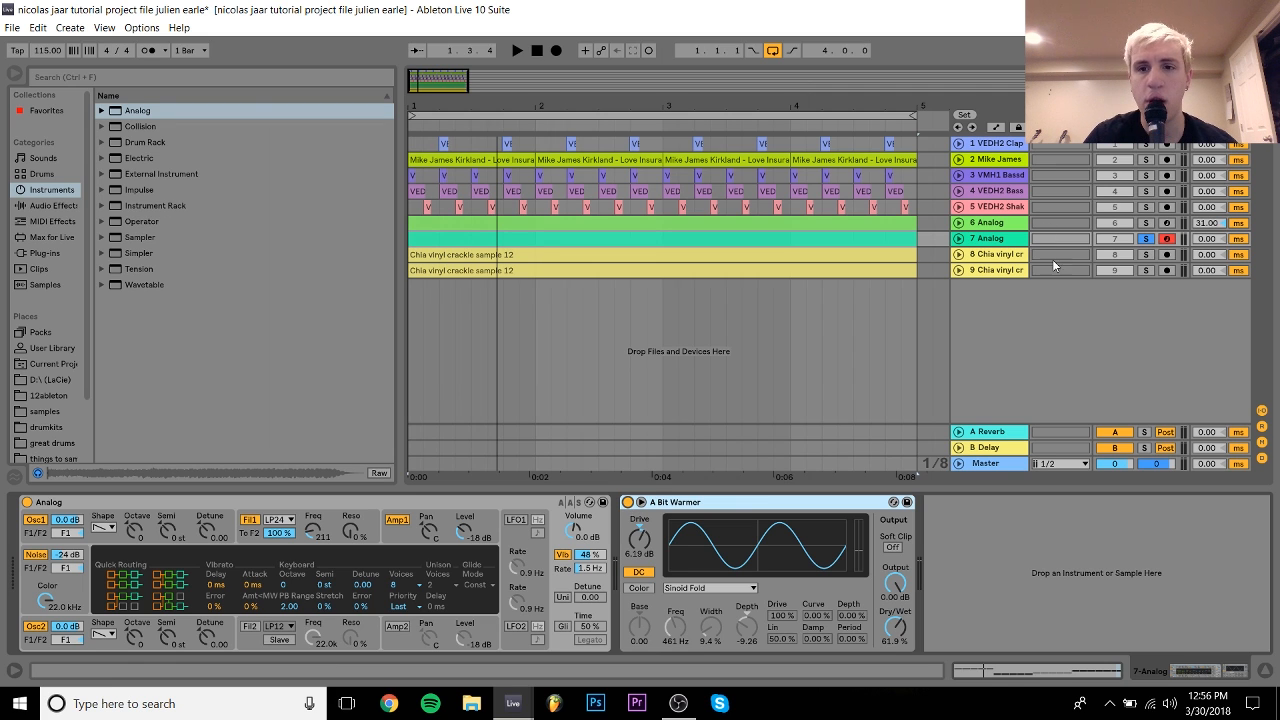
Step: Select the 6 Analog track, solo it instead of track 7, and play it
left_click(1008, 224)
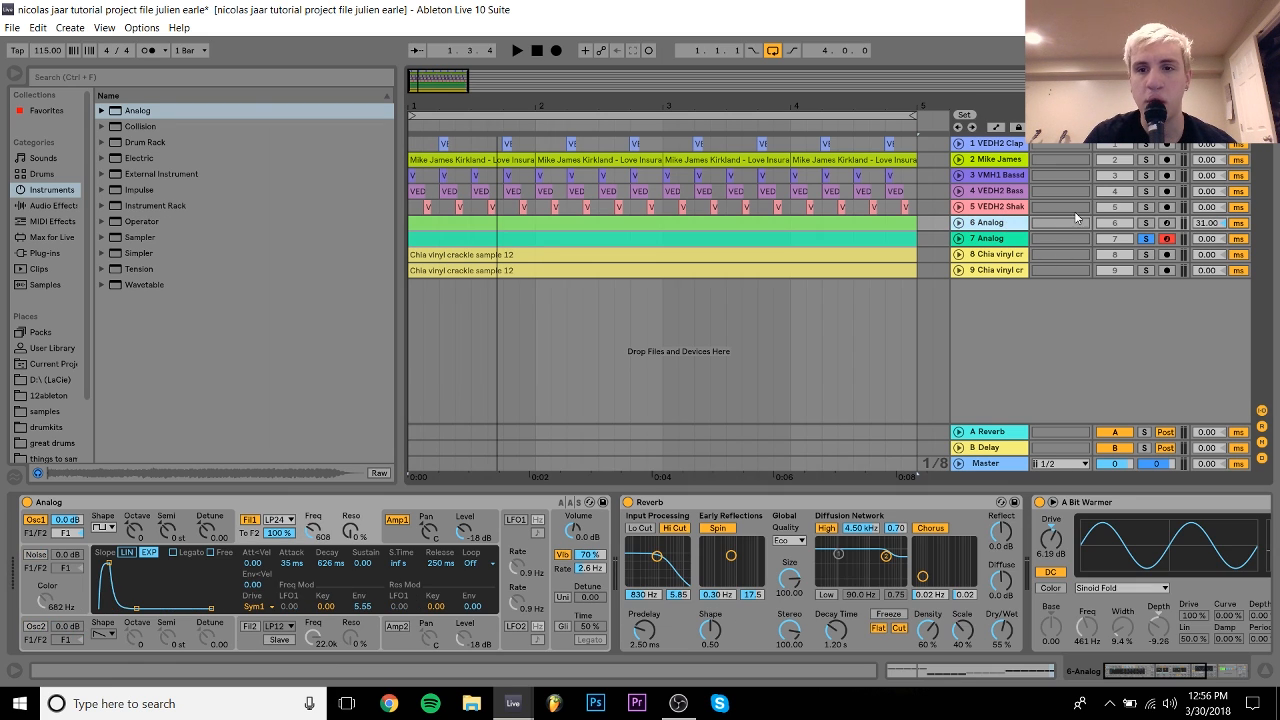
left_click(997, 240)
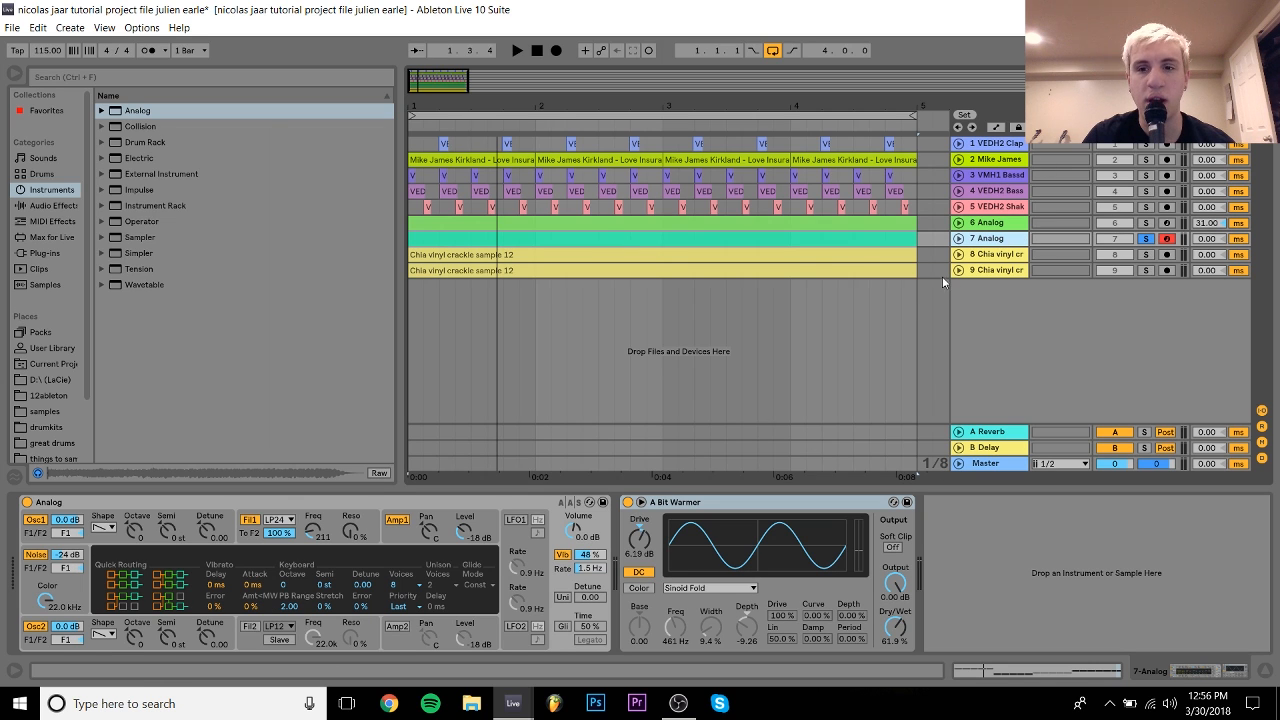
left_click(1002, 224)
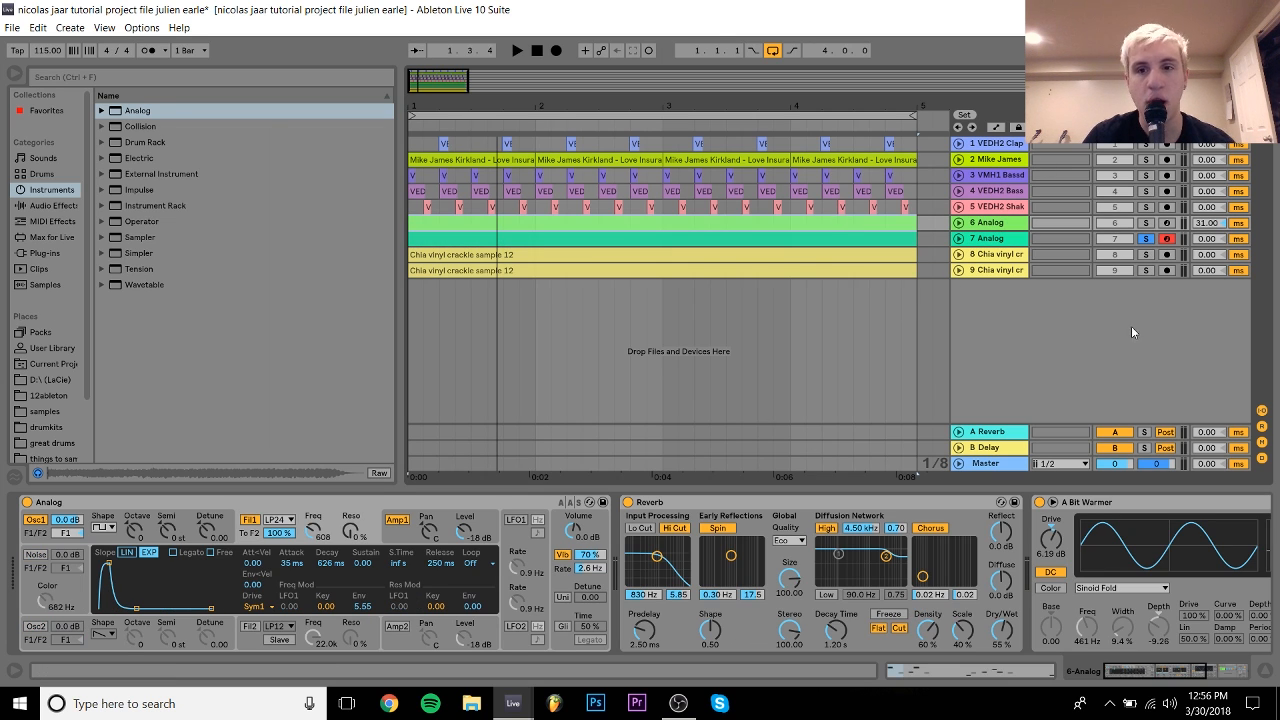
left_click(1147, 224)
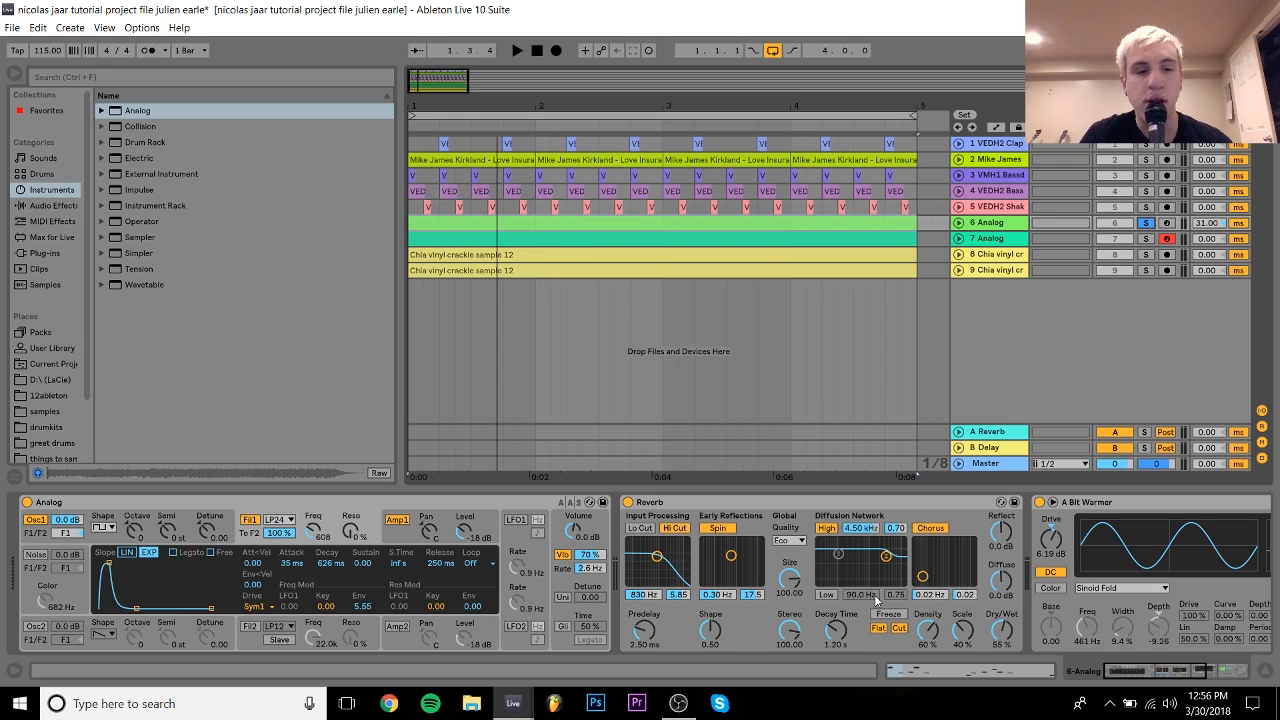
key("space")
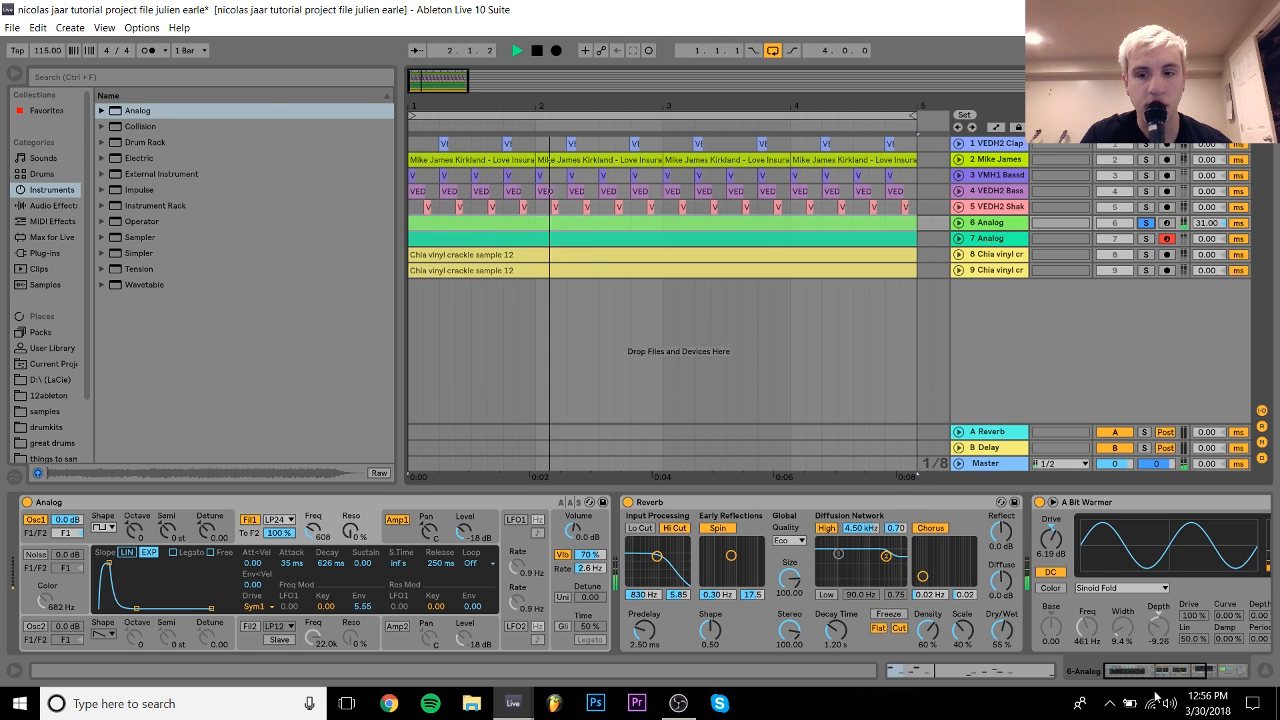
left_click_drag(1181, 675, 1017, 673)
key("space")
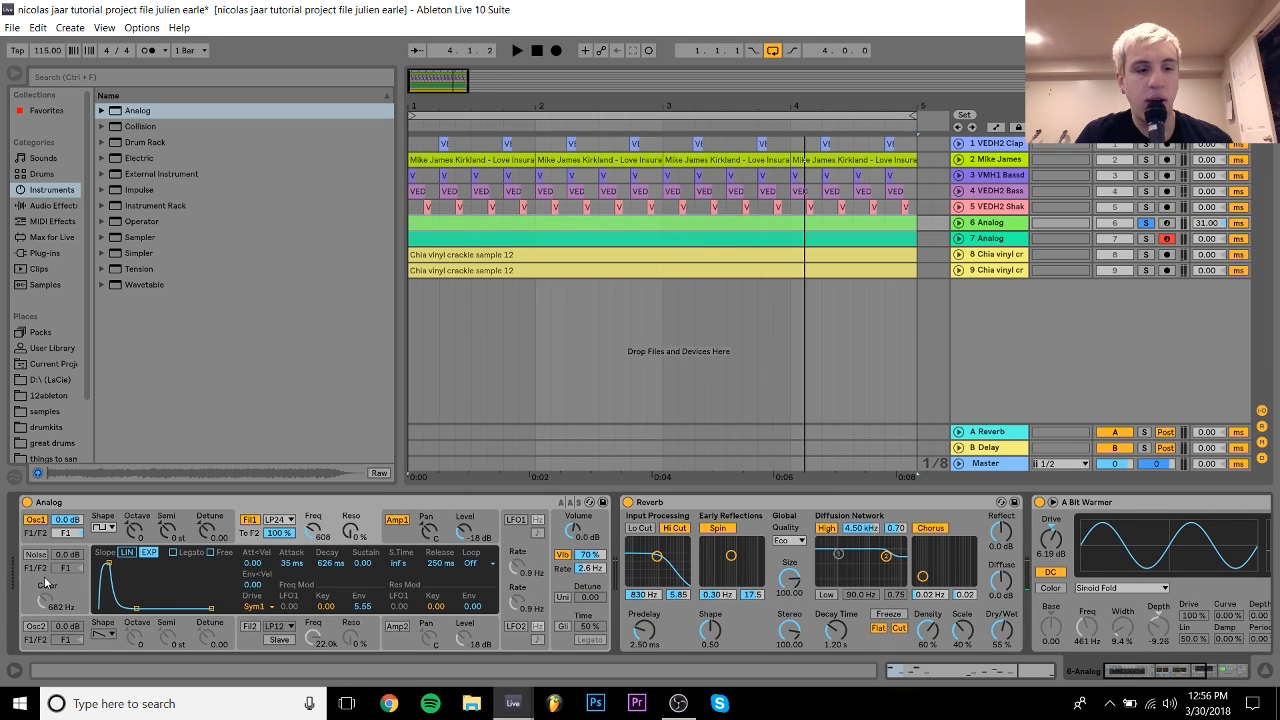
Step: Toggle Oscillator 1 off and back on, then show the Amp1 envelope
left_click(35, 520)
left_click(35, 520)
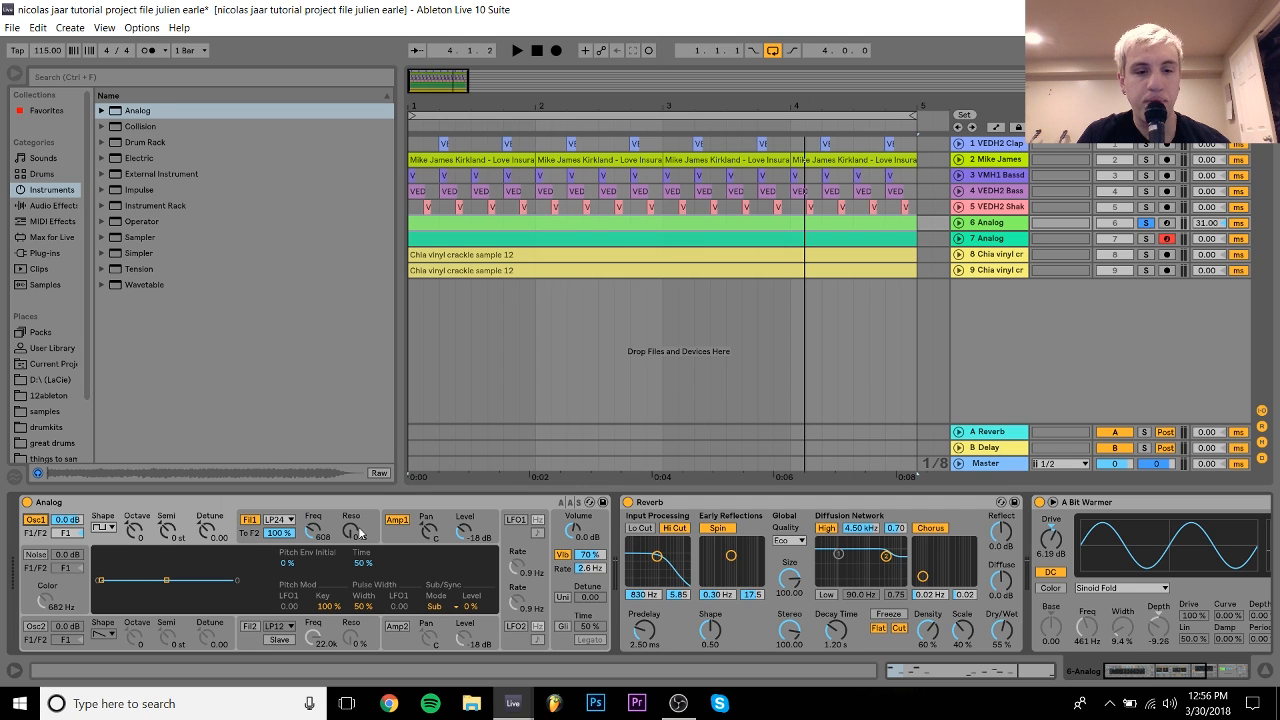
left_click(393, 538)
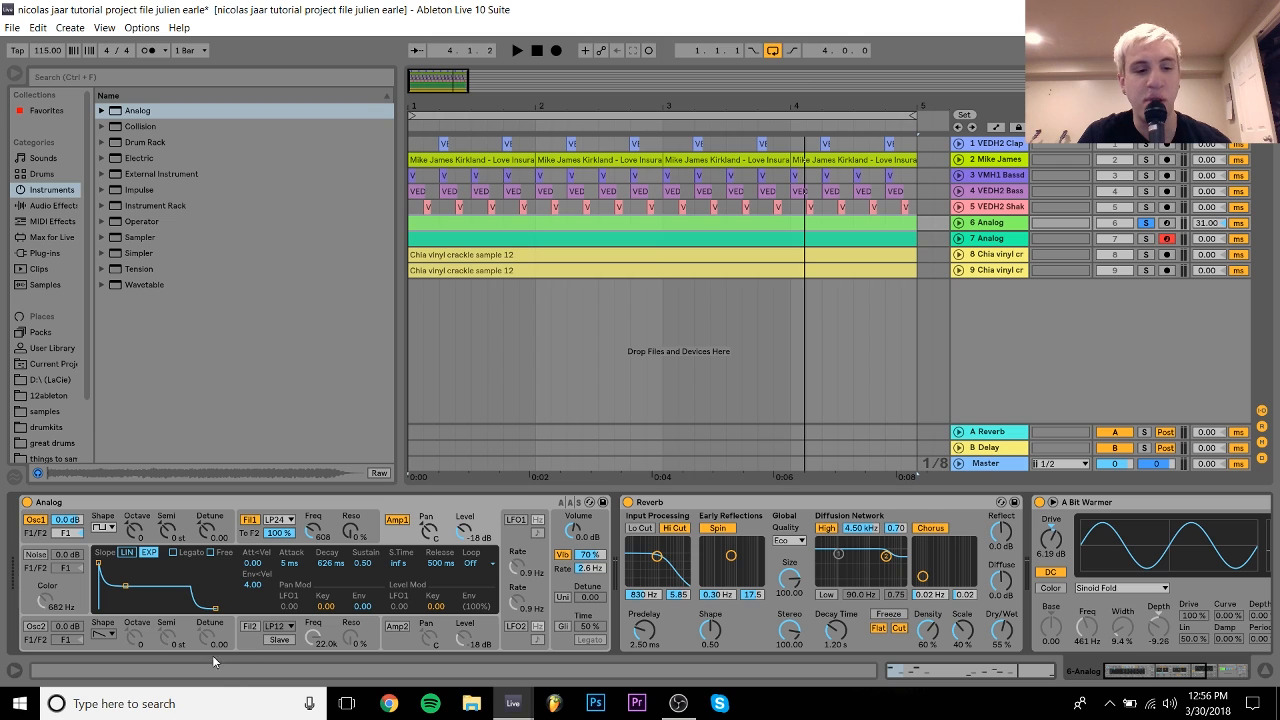
Step: Show the Fil1 envelope and look over the filter type options without changing them
left_click(245, 543)
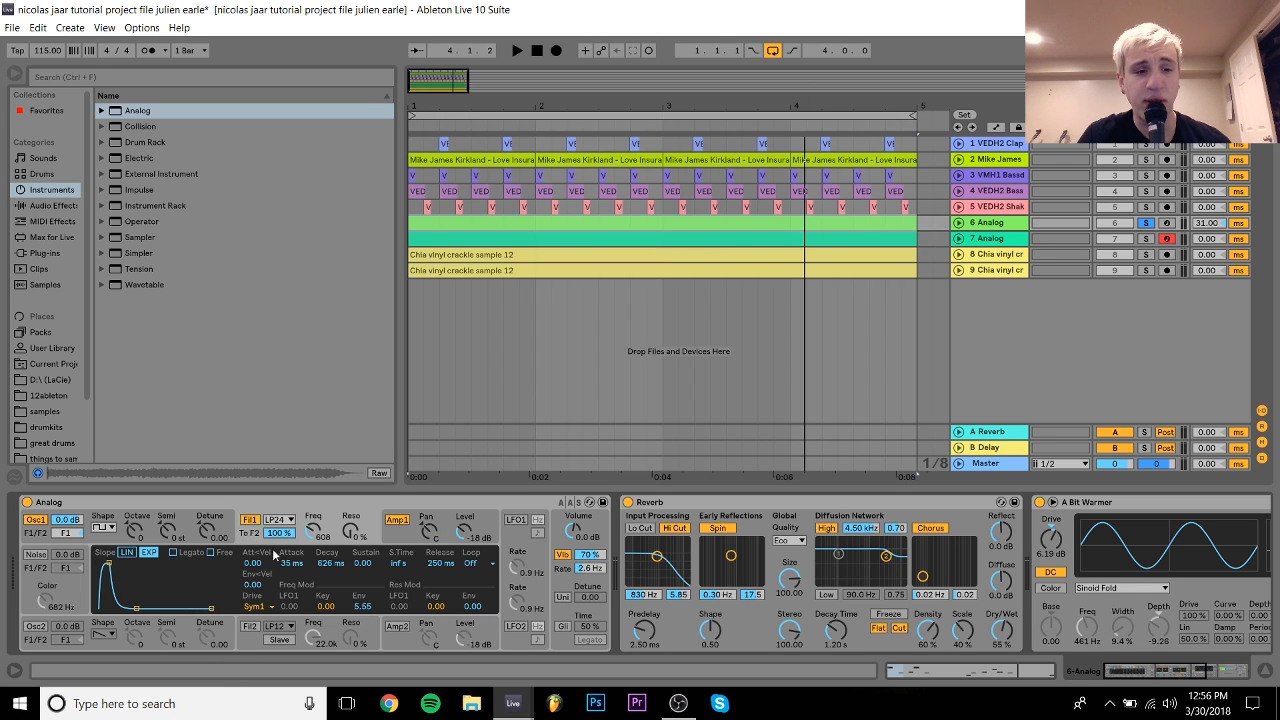
left_click(283, 521)
left_click(290, 545)
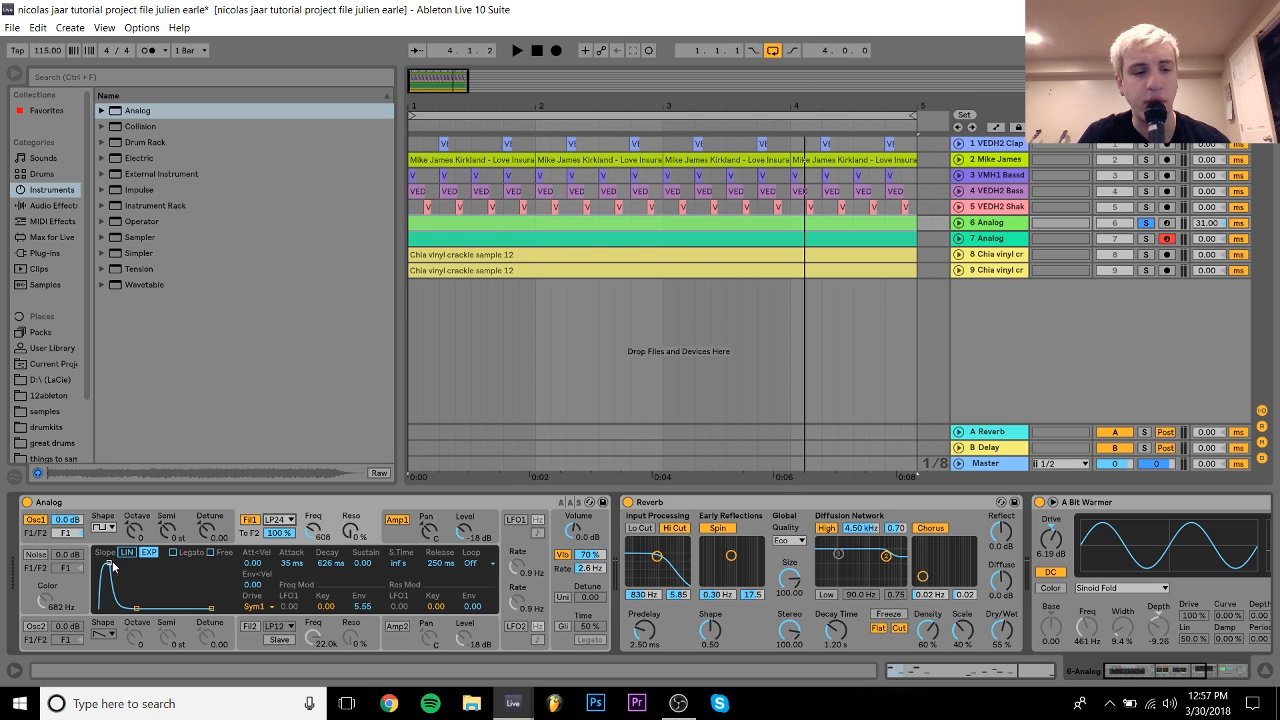
Step: Audition a 5 ms amp attack, revert to 35 ms, and display the global vibrato settings
key("space")
key("space")
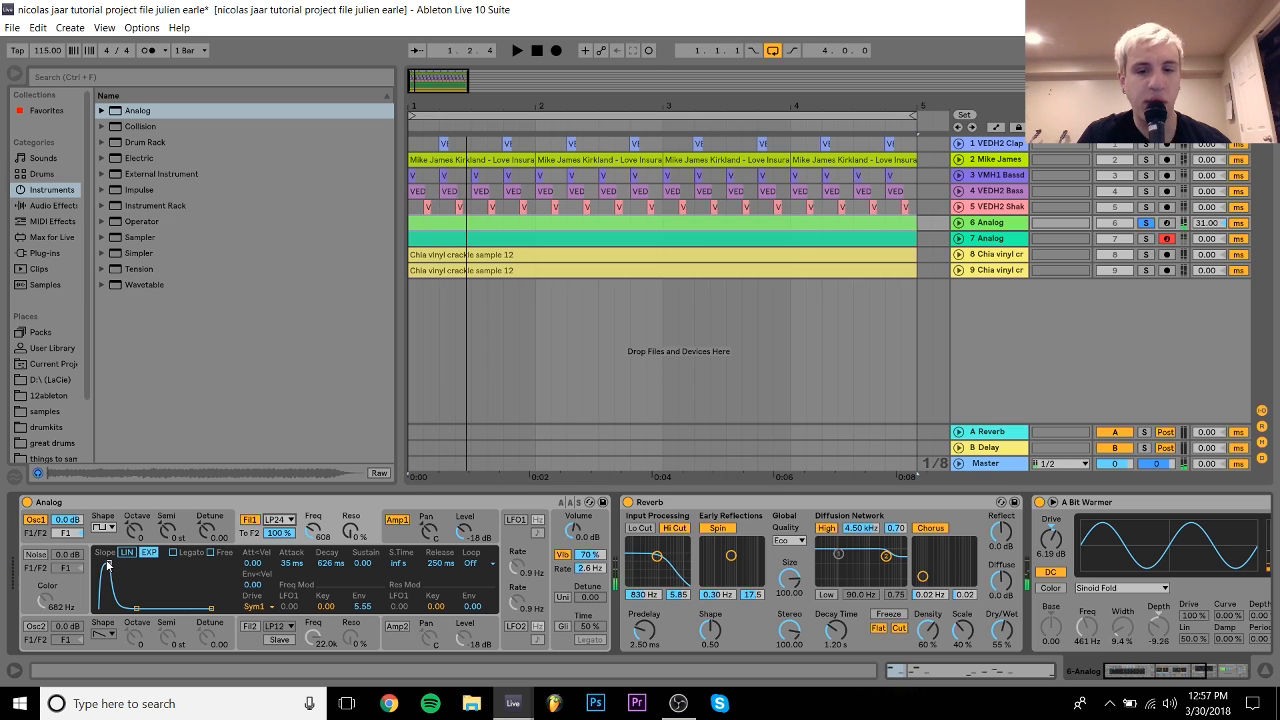
left_click_drag(111, 566, 97, 567)
key("space")
key("ctrl+z")
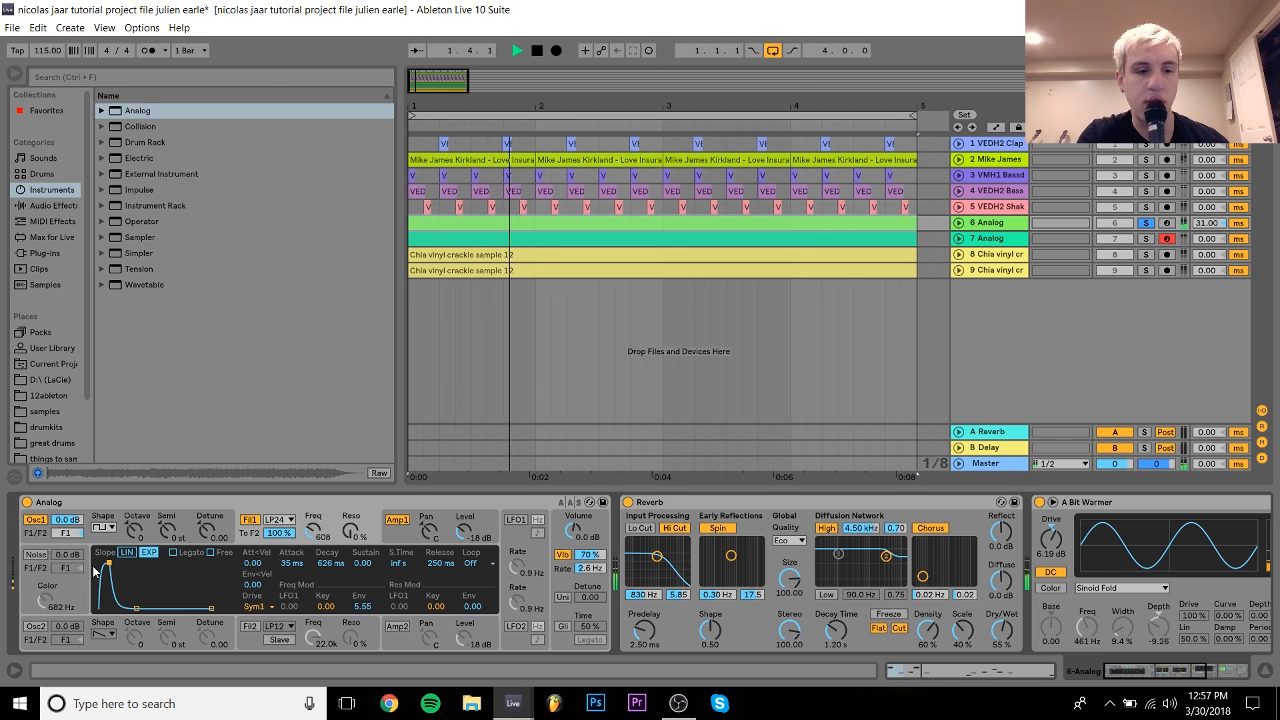
key("space")
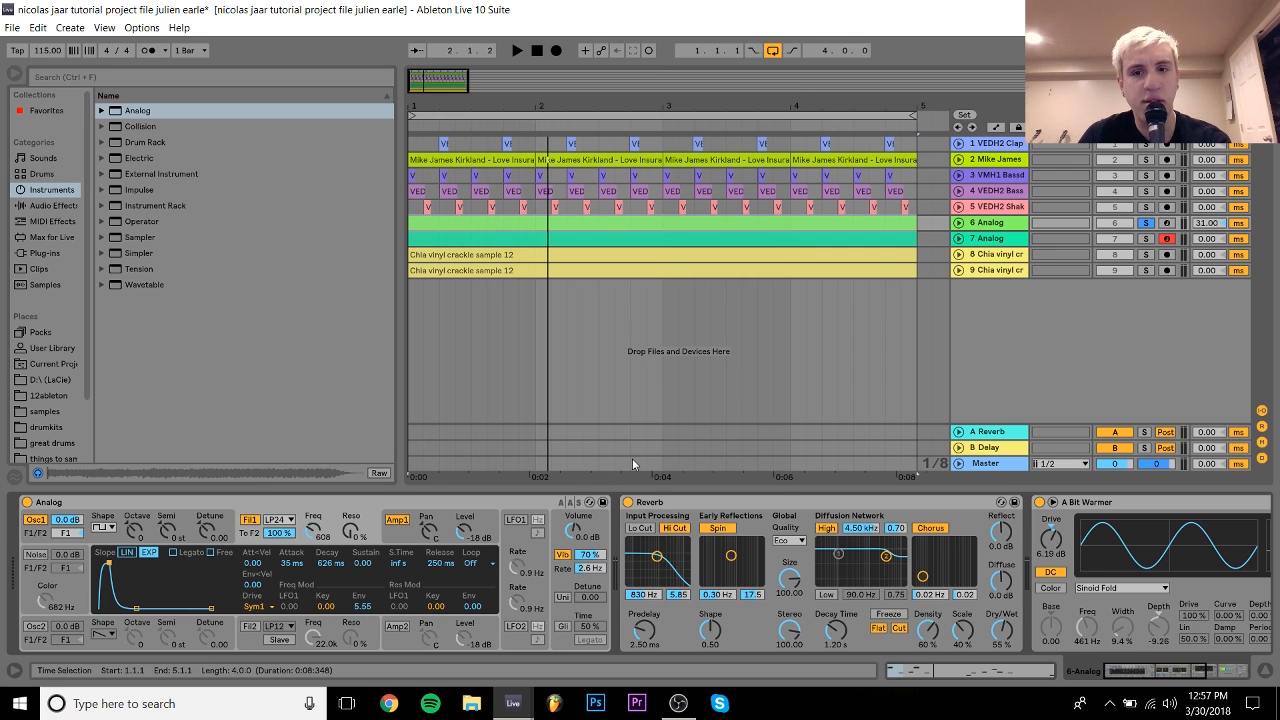
left_click(596, 563)
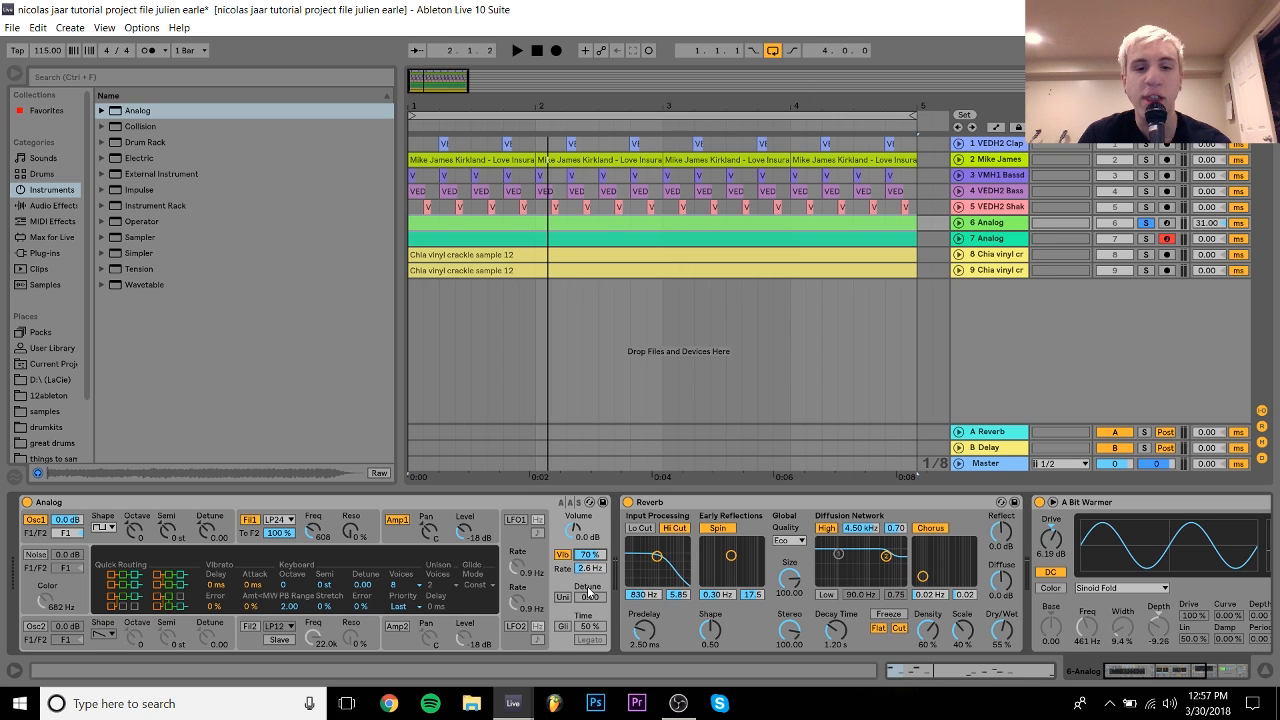
left_click(563, 554)
key("space")
left_click(563, 554)
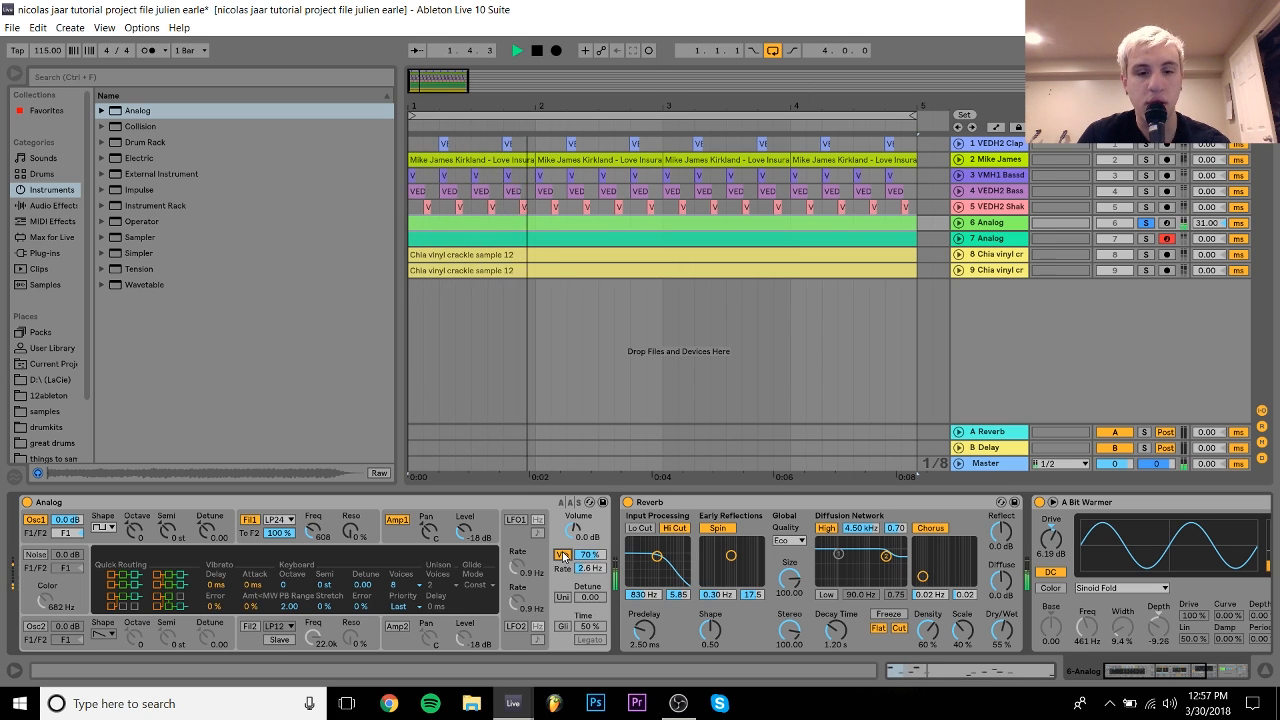
key("space")
key("space")
key("space")
key("ctrl+s")
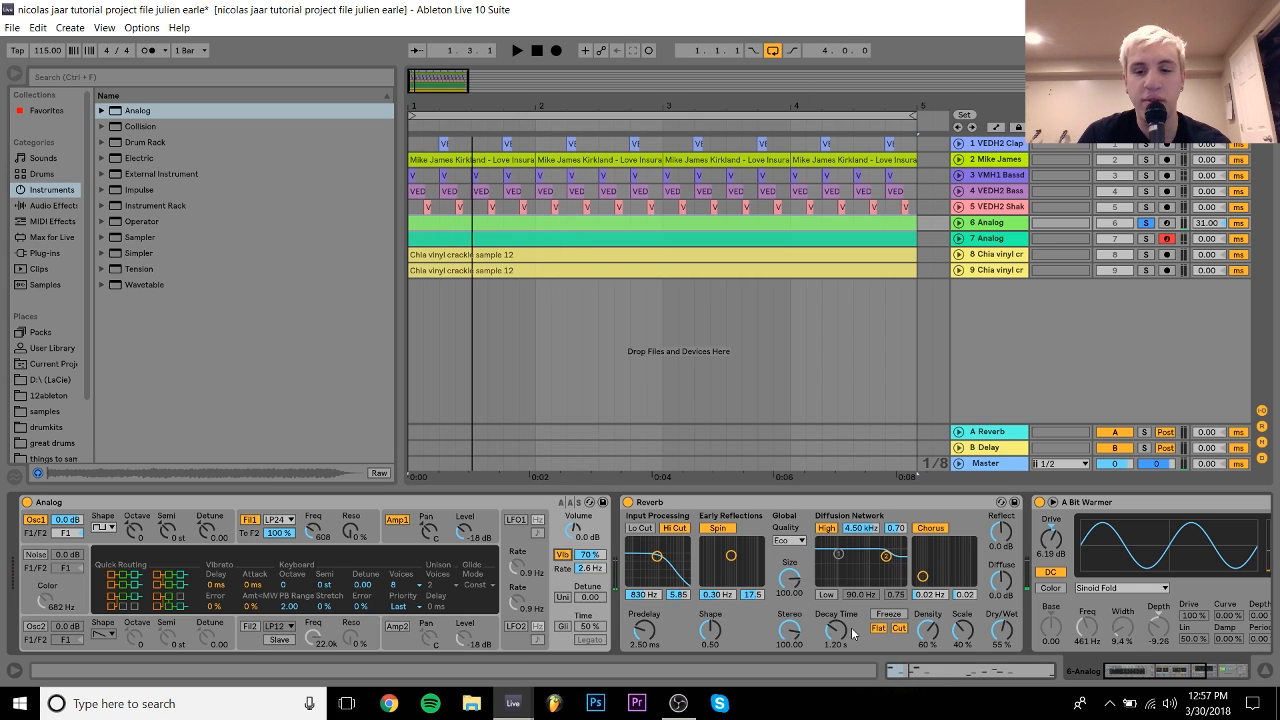
left_click_drag(1164, 678, 1192, 677)
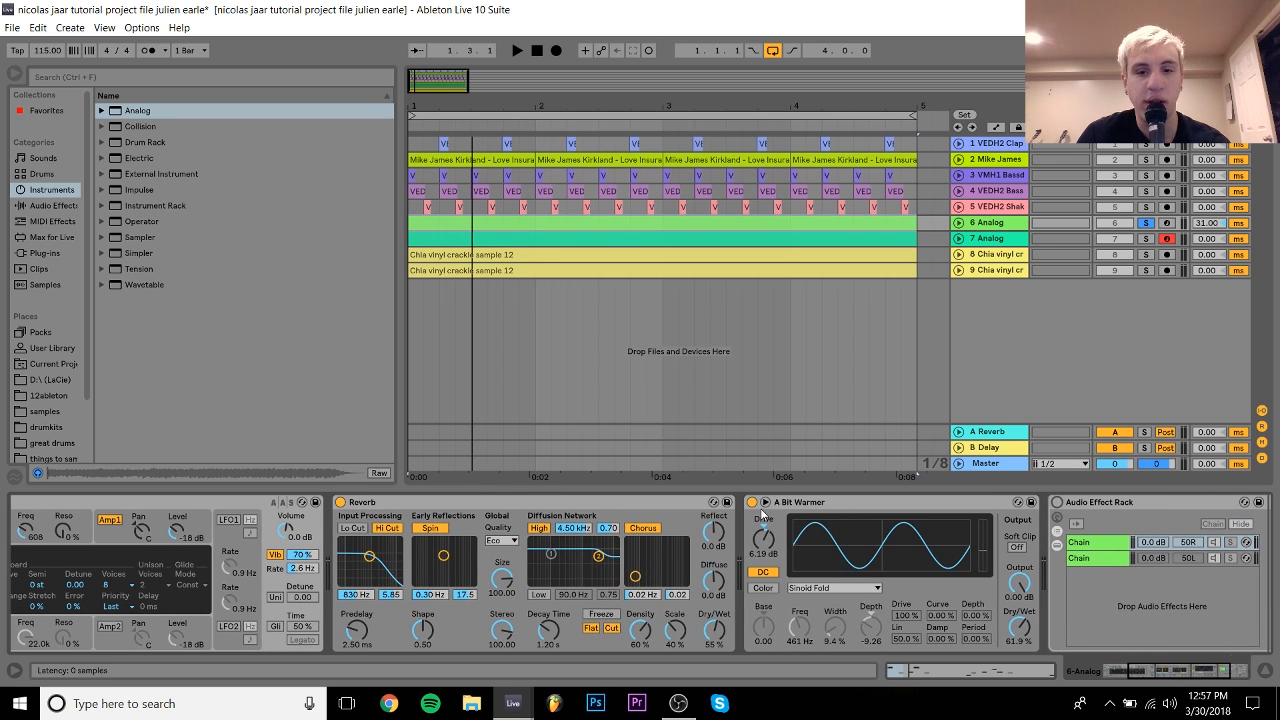
left_click(752, 502)
key("space")
left_click(341, 502)
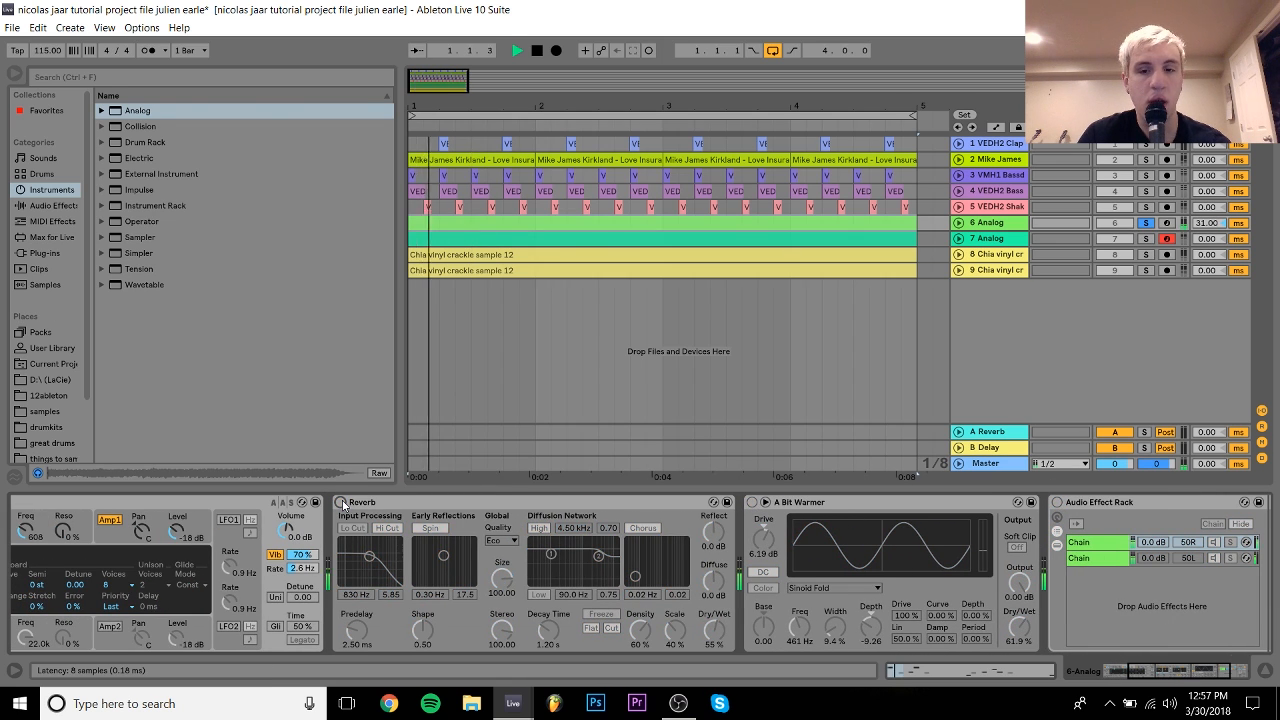
key("space")
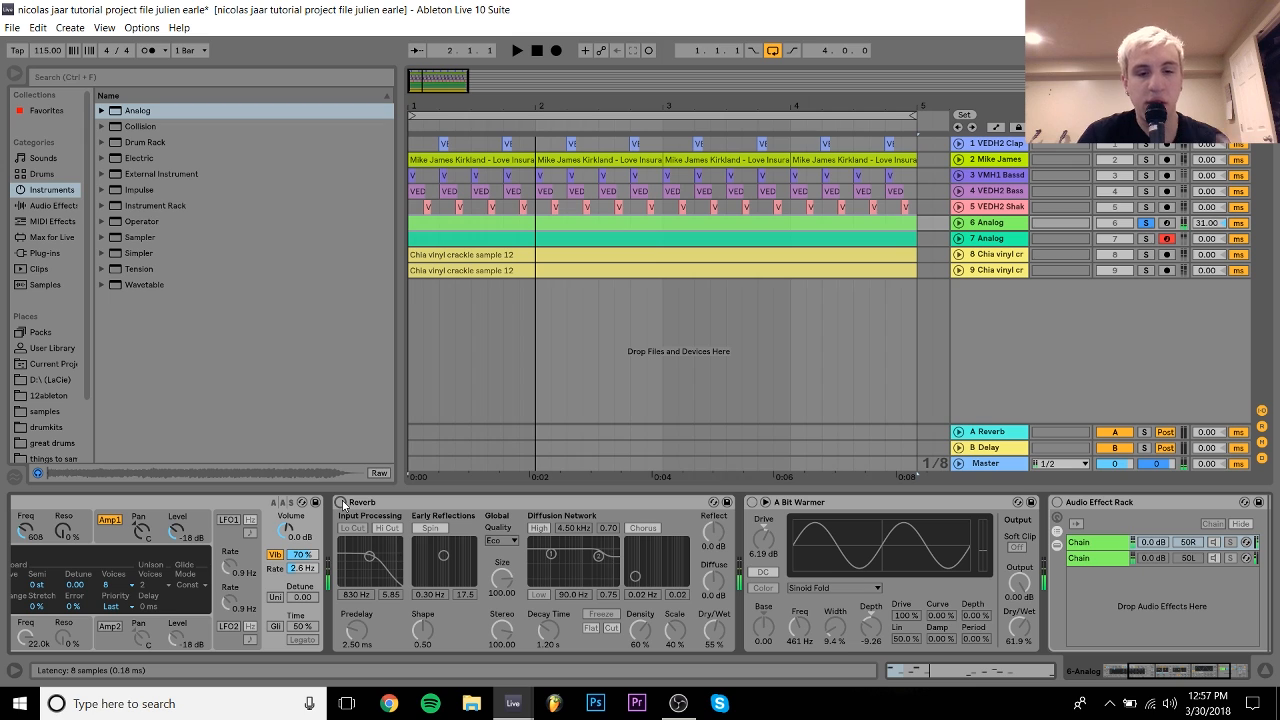
left_click(341, 502)
key("space")
key("space")
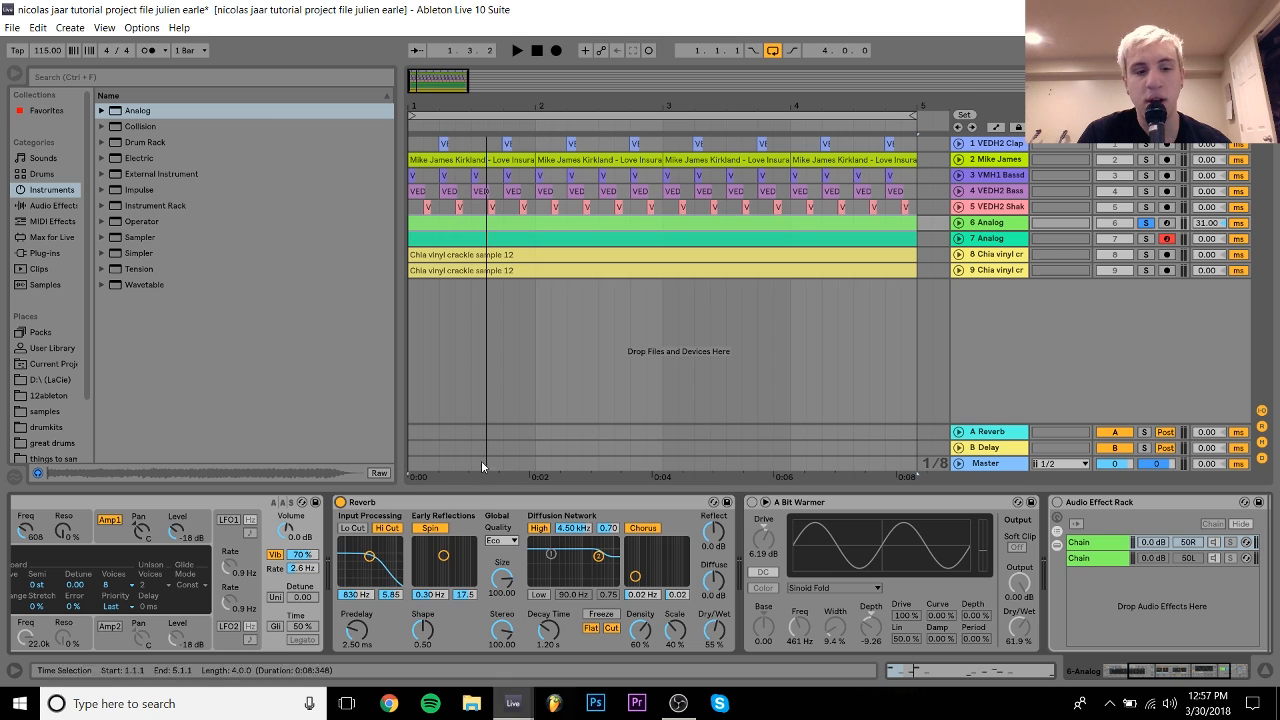
left_click(753, 502)
key("space")
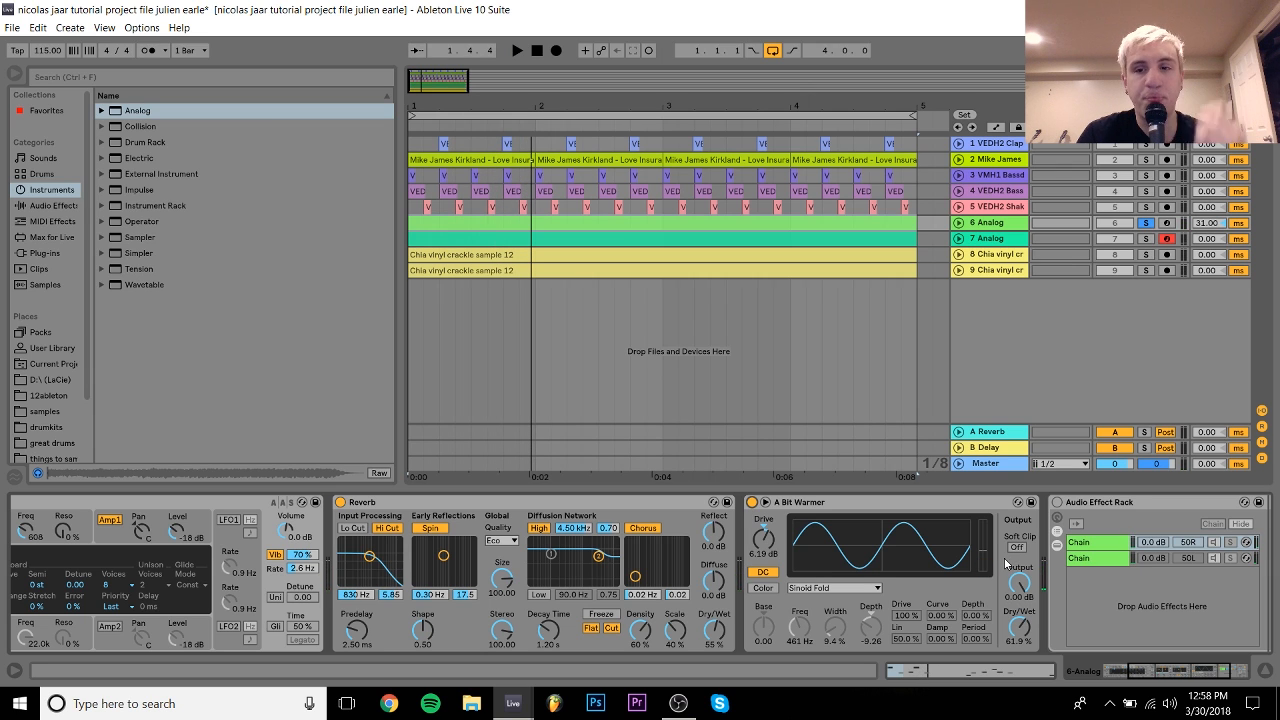
left_click_drag(1183, 668, 1211, 671)
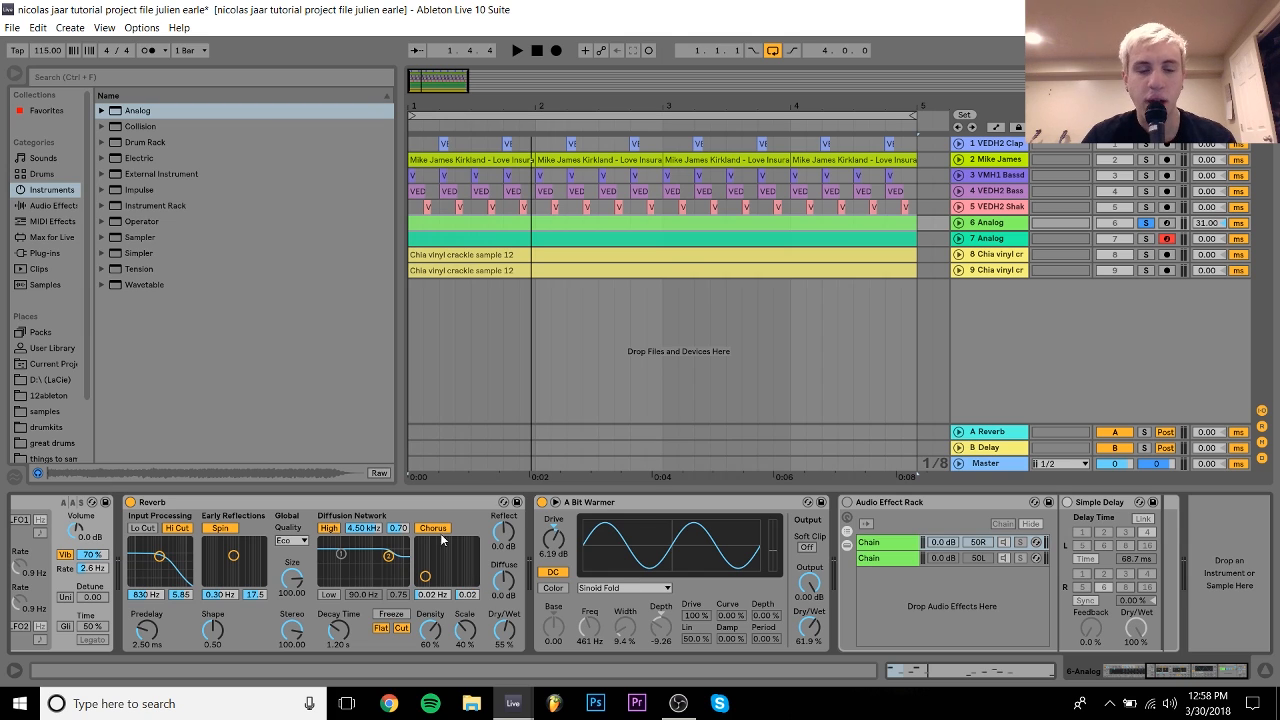
key("space")
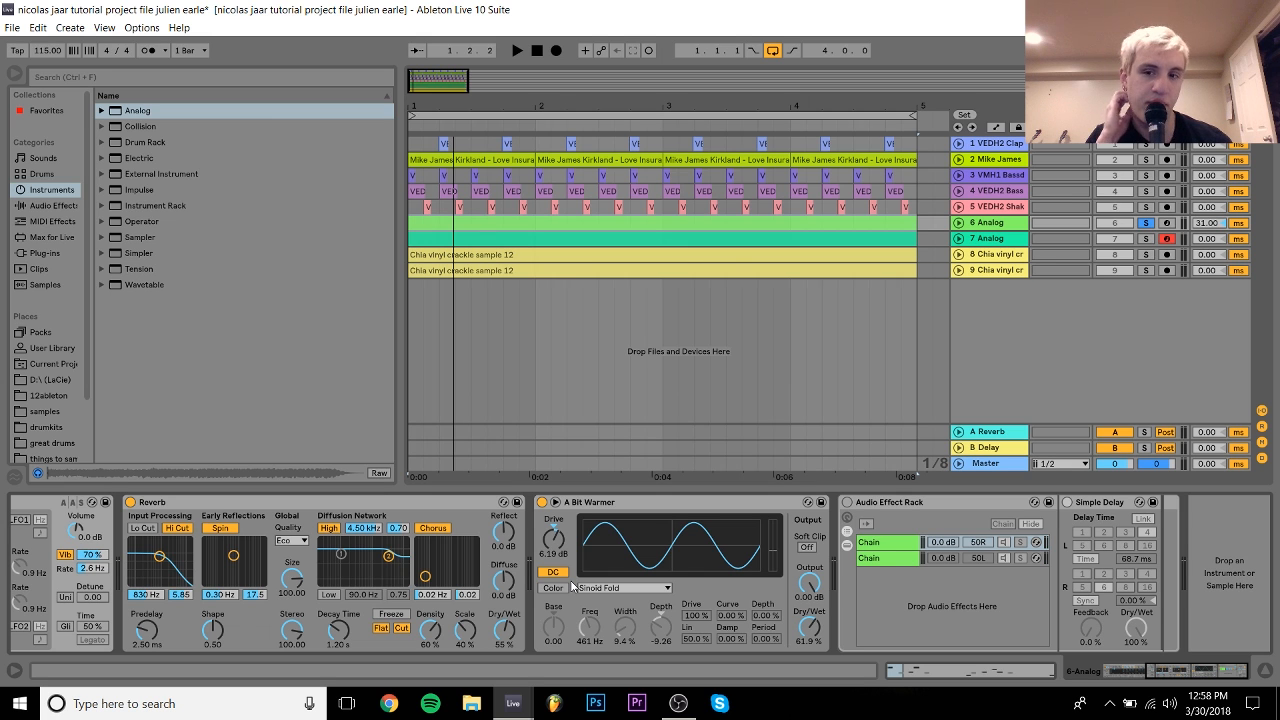
Step: Scroll the device chain to the Audio Effect Rack and switch the rack with its Simple Delay on
left_click(1145, 680)
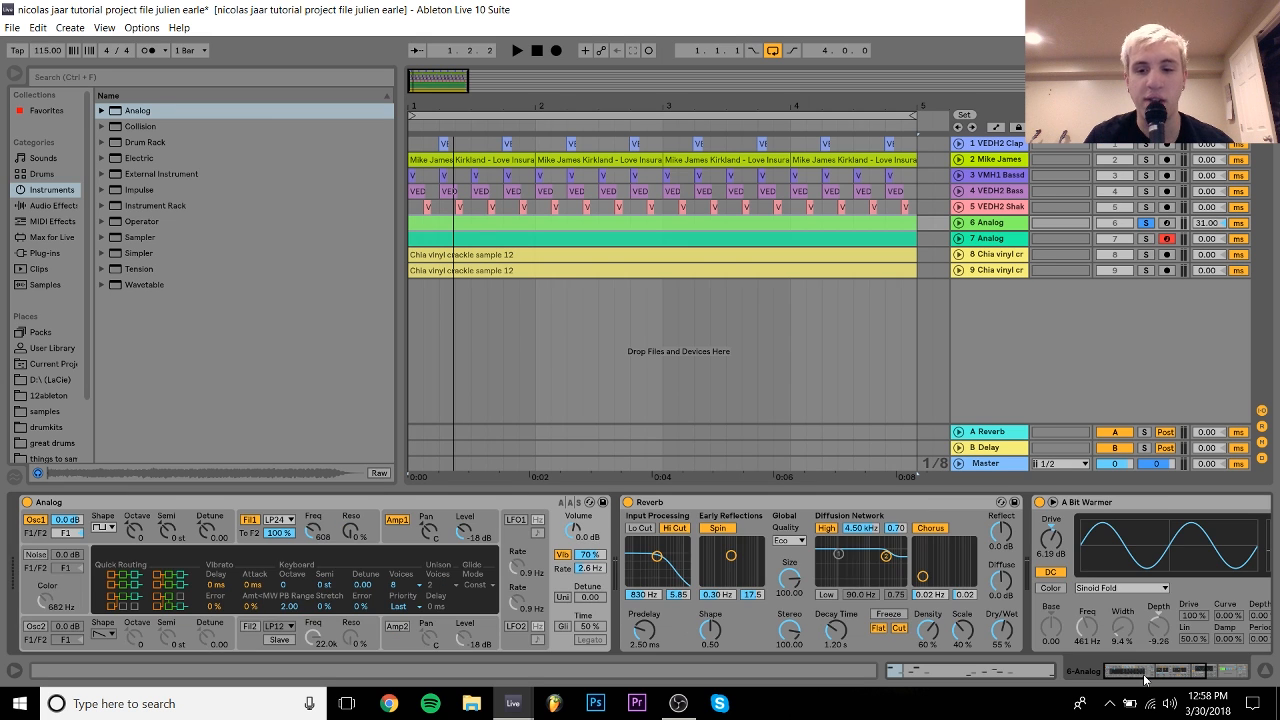
left_click(1202, 677)
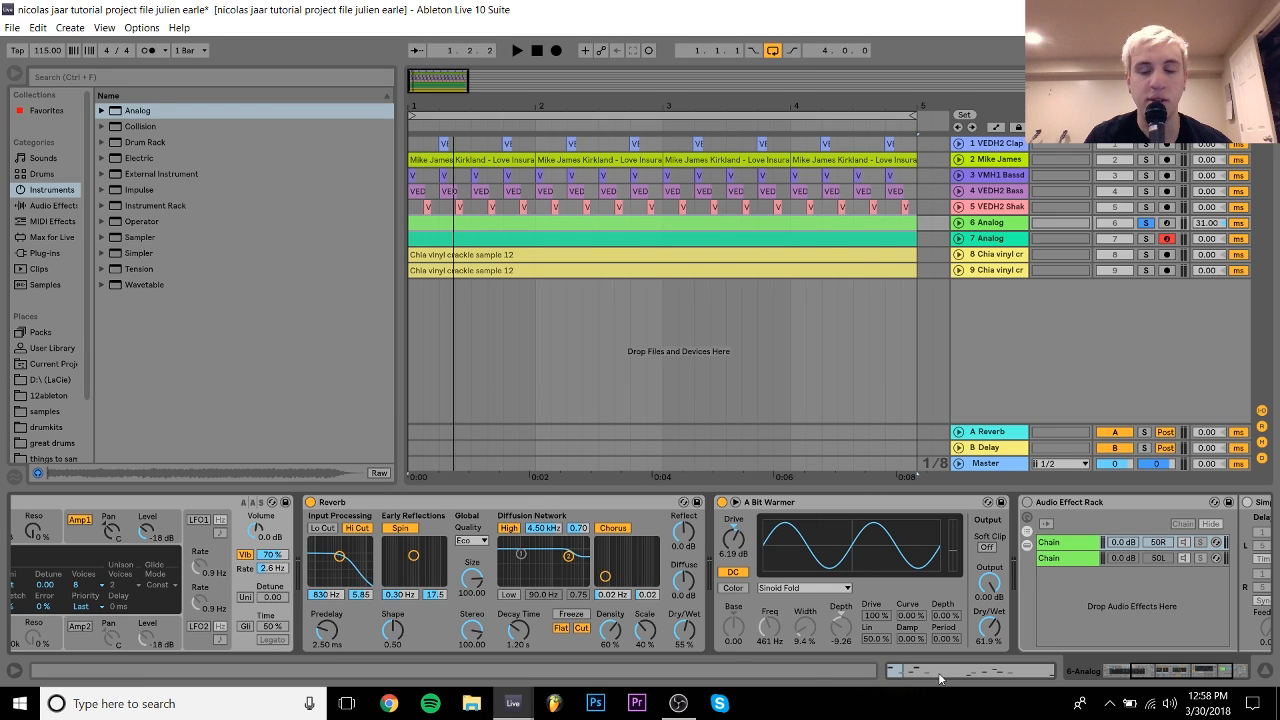
left_click_drag(1208, 668, 1263, 672)
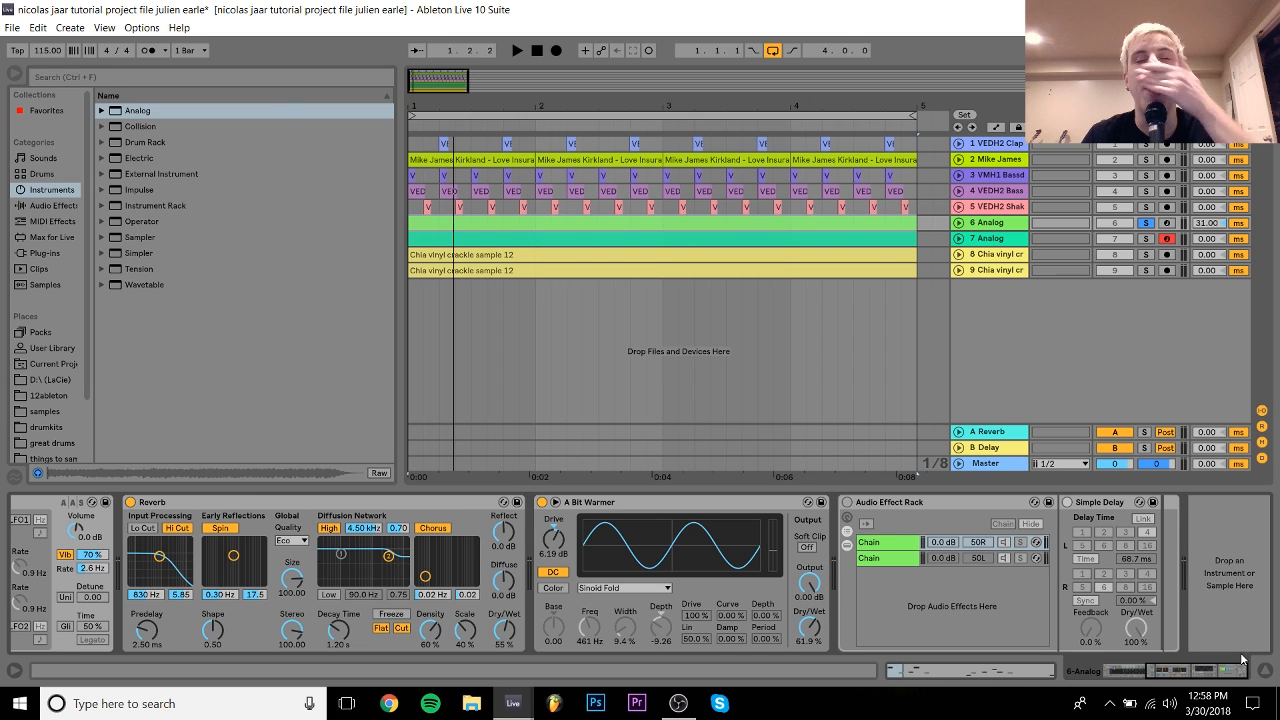
left_click(846, 502)
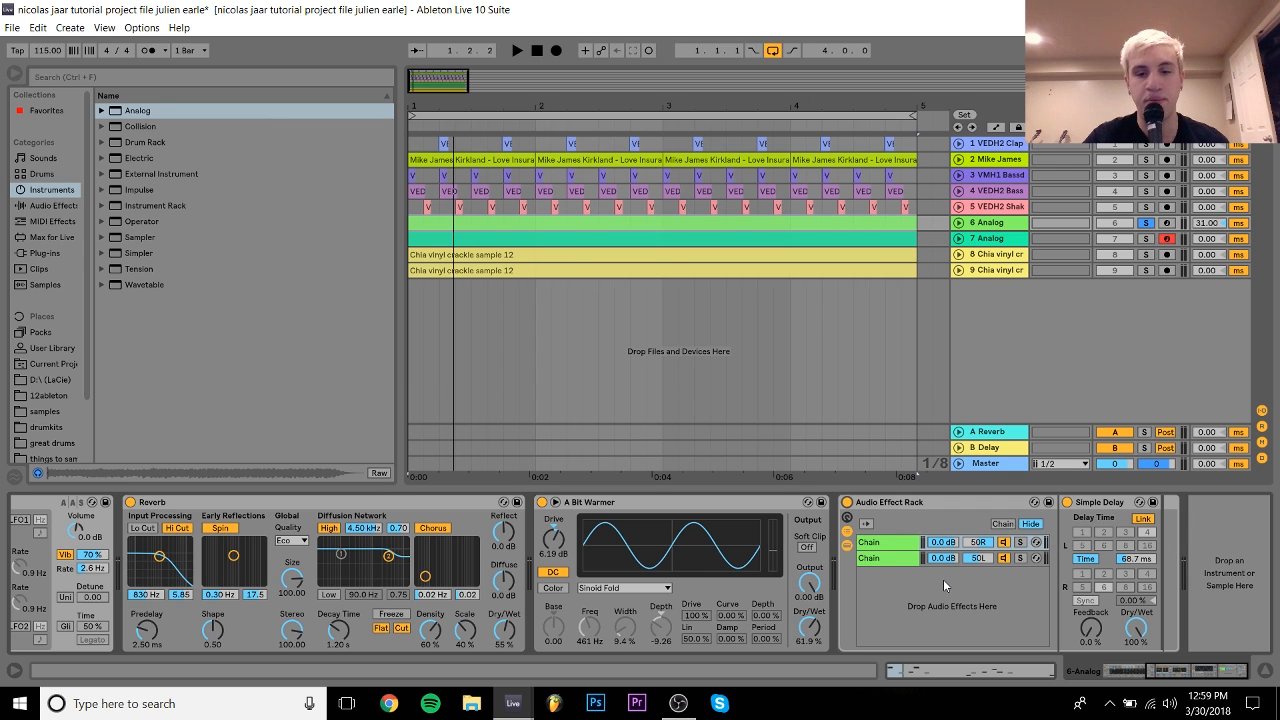
Step: Inspect the rack's two chains, ending on the first chain holding the Simple Delay
left_click(888, 543)
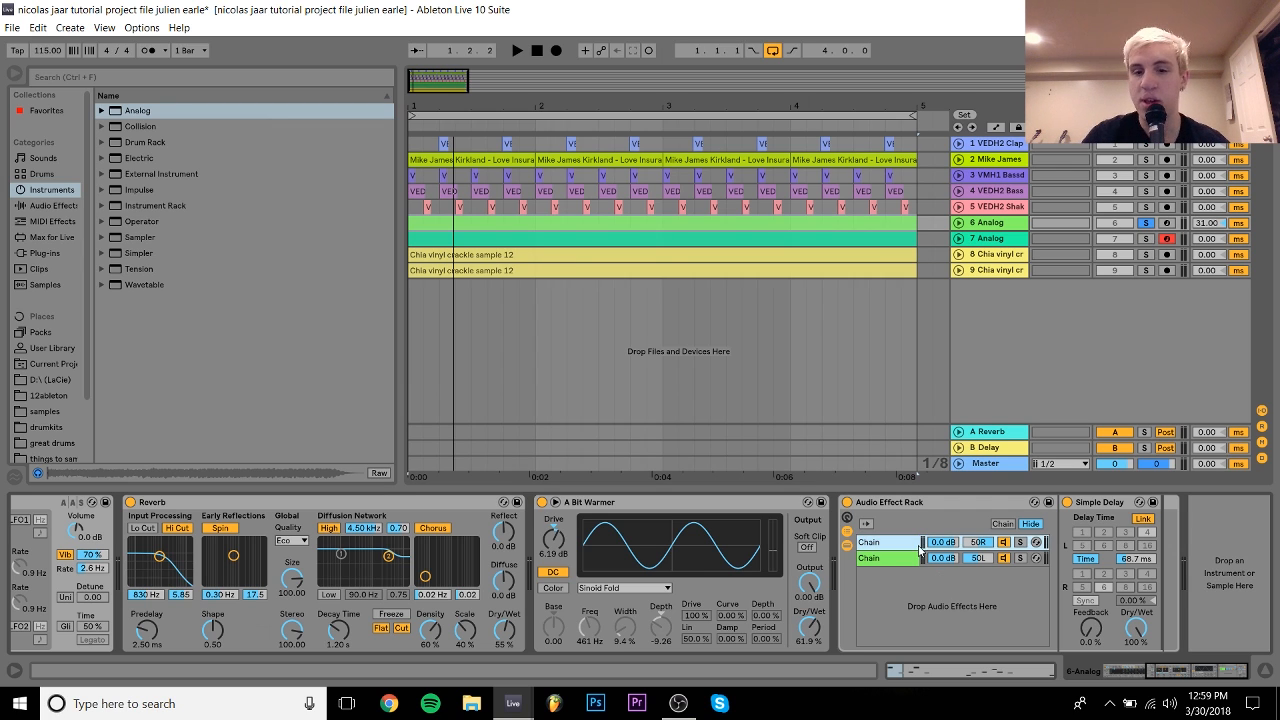
left_click(894, 562)
left_click(890, 546)
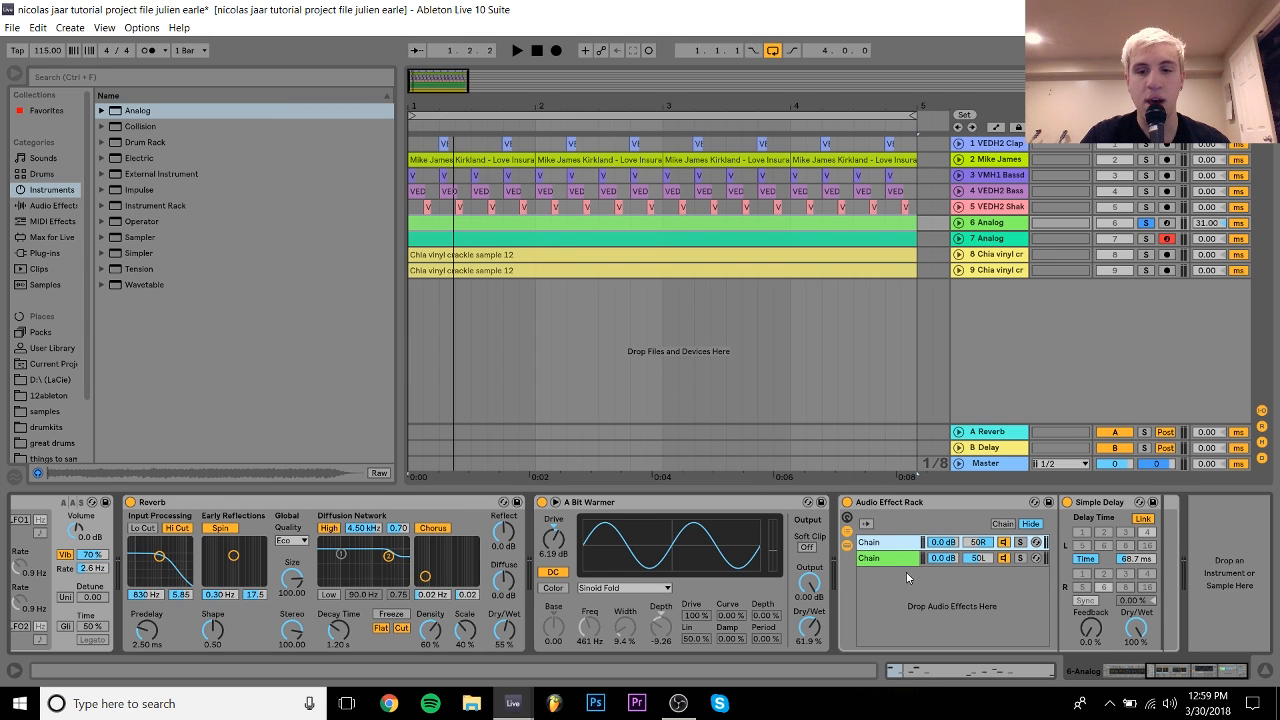
left_click(898, 560)
left_click(861, 546)
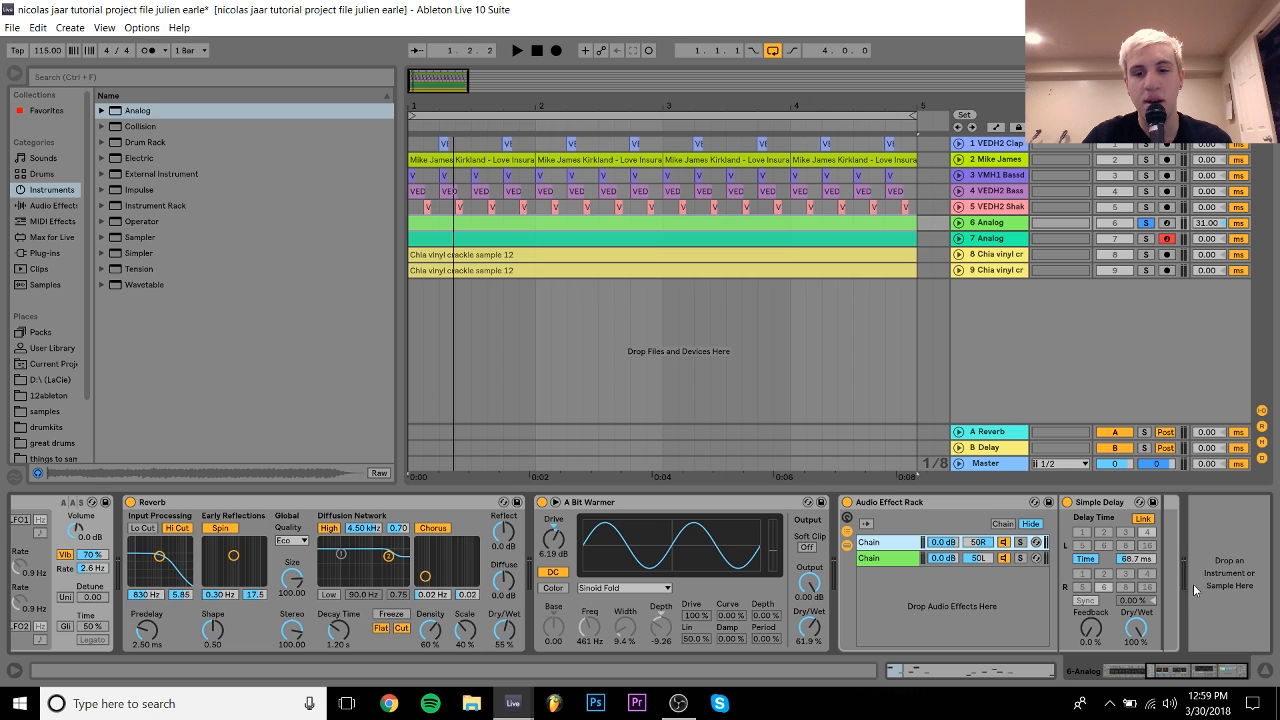
Step: Delete the Simple Delay and add a fresh one after the Audio Effect Rack
left_click(1106, 504)
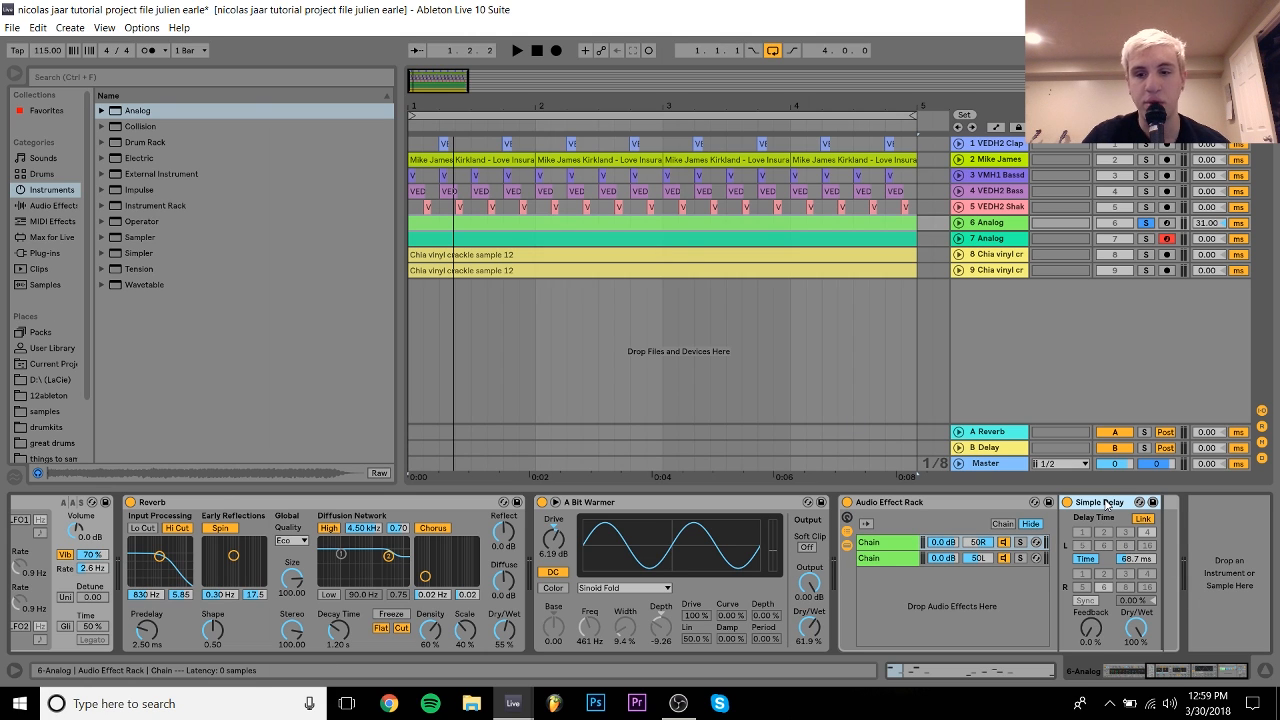
key("Delete")
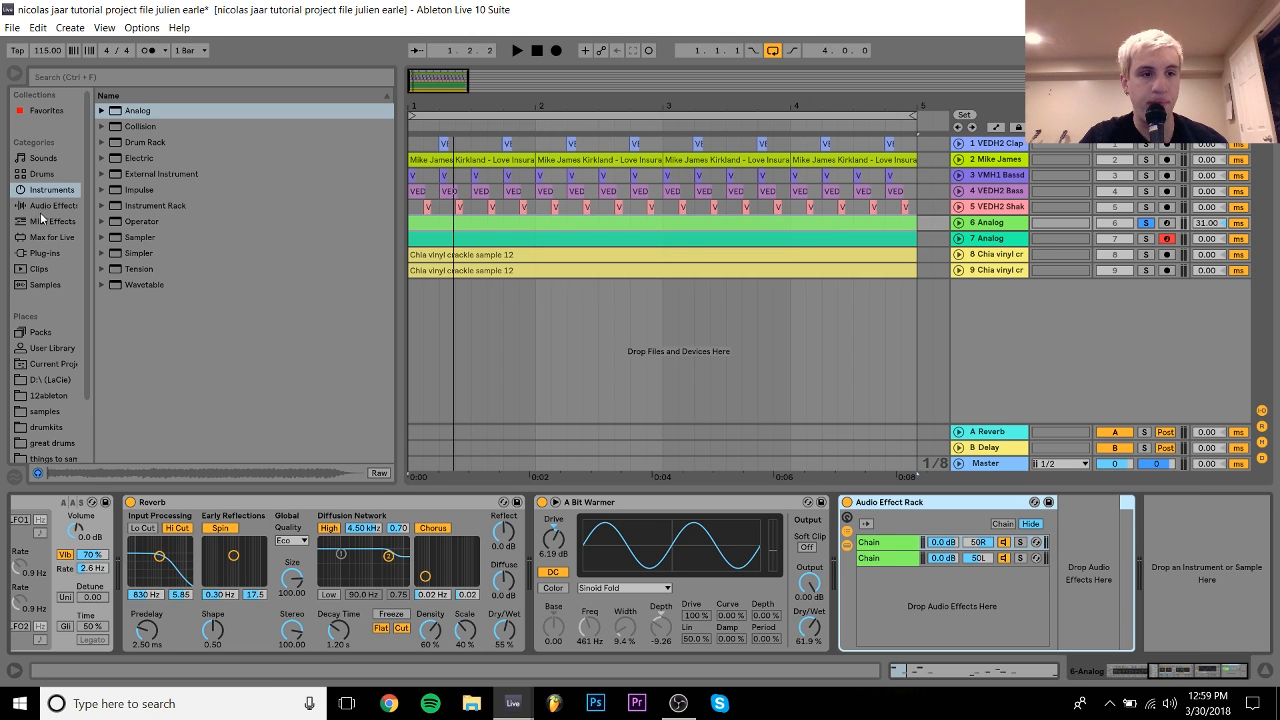
left_click(45, 206)
left_click_drag(138, 377, 1125, 572)
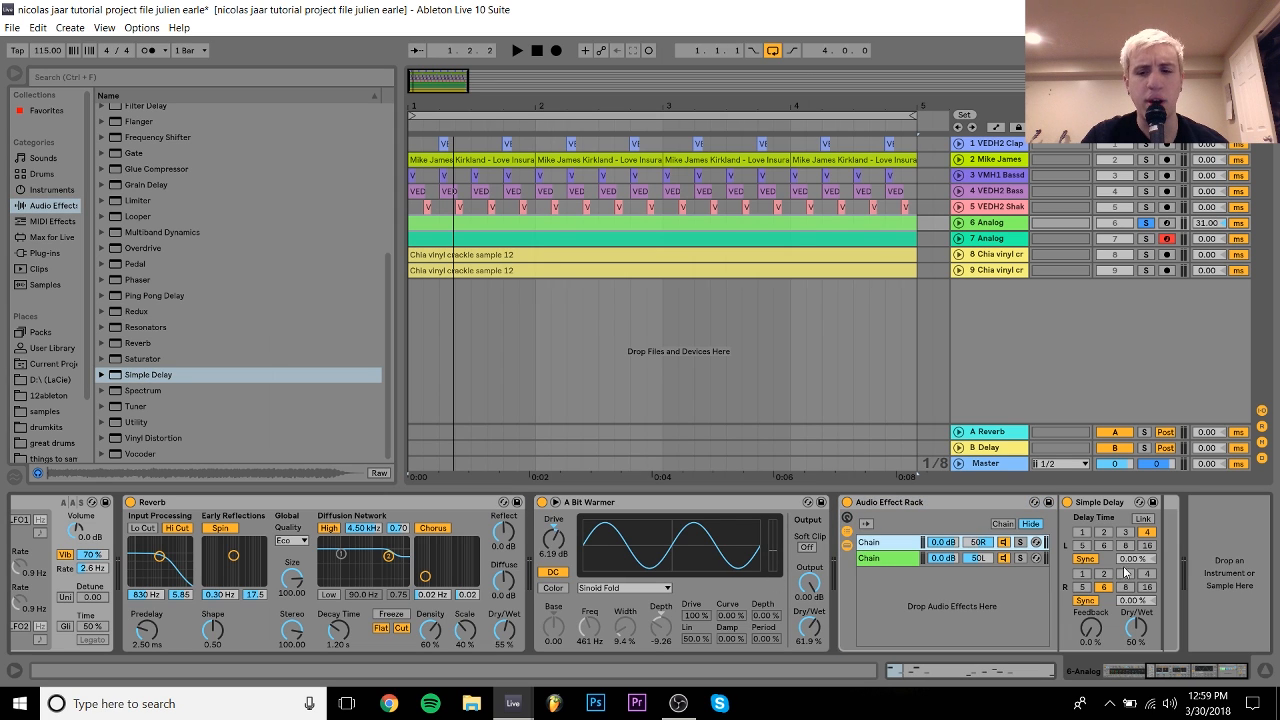
Step: Set the new delay to 100% Dry/Wet, linked channels, and a 68.7 ms time
left_click_drag(1141, 636, 1141, 590)
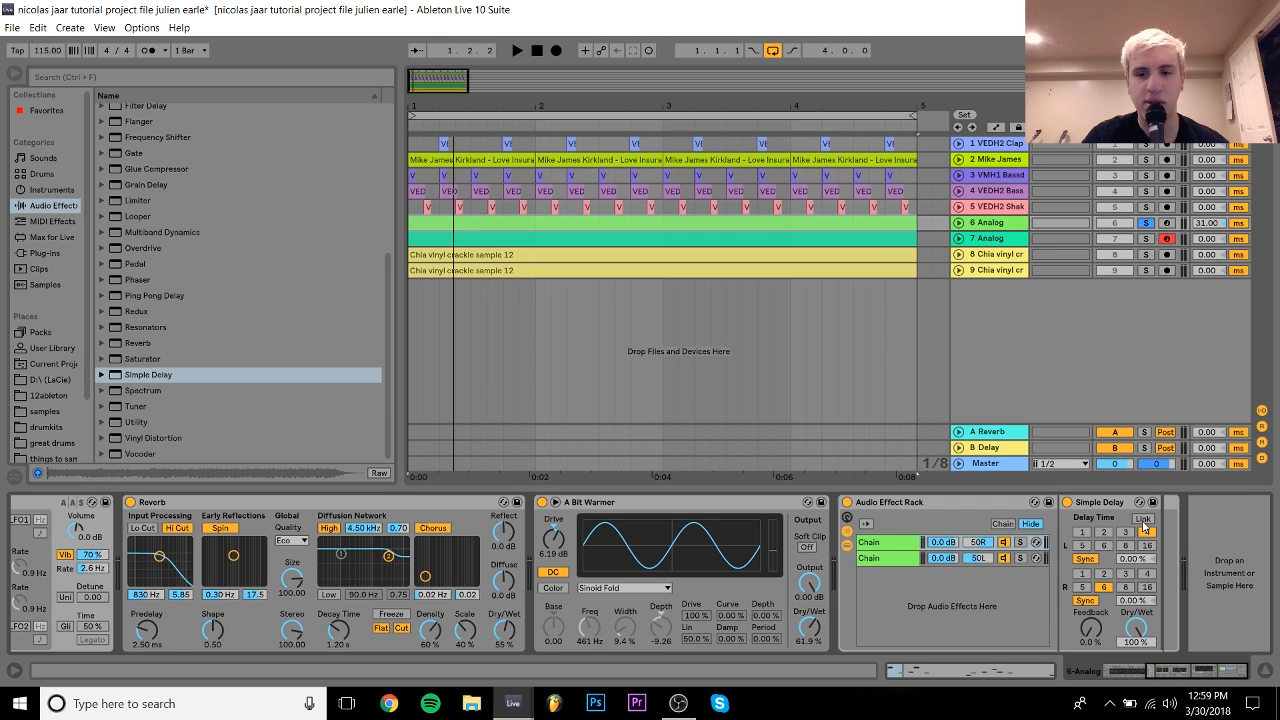
left_click(1143, 519)
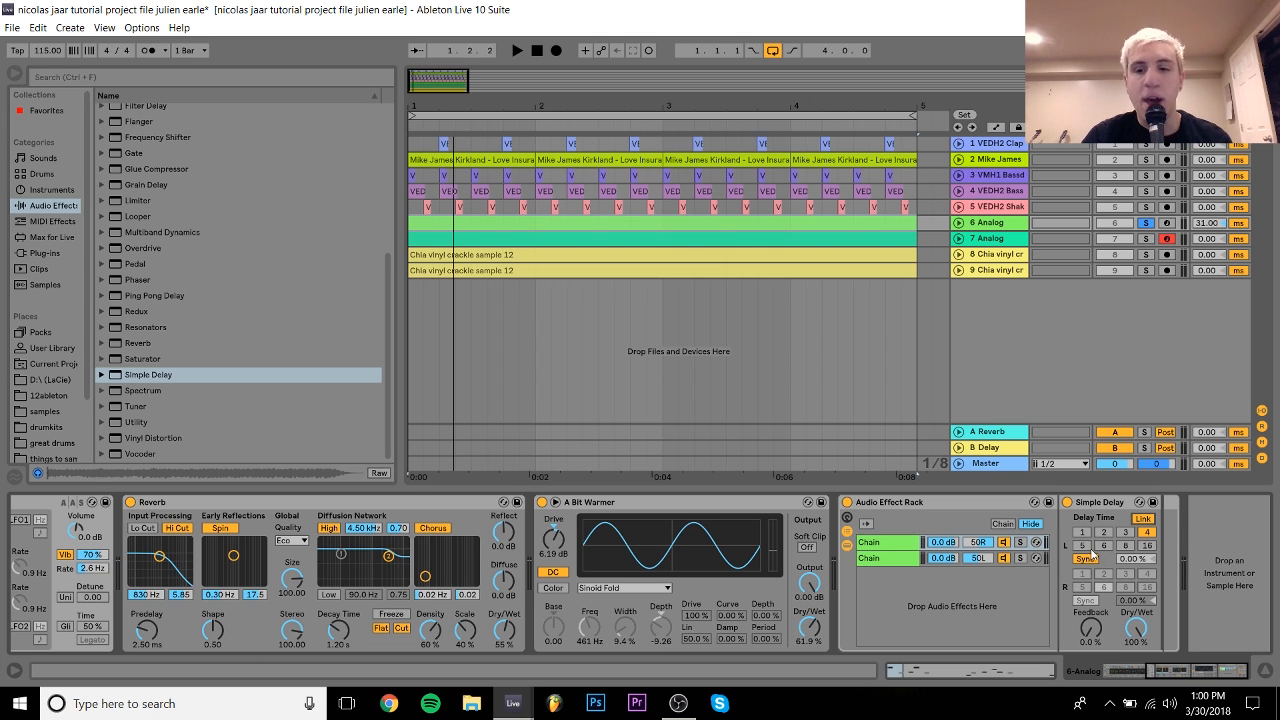
left_click(1095, 559)
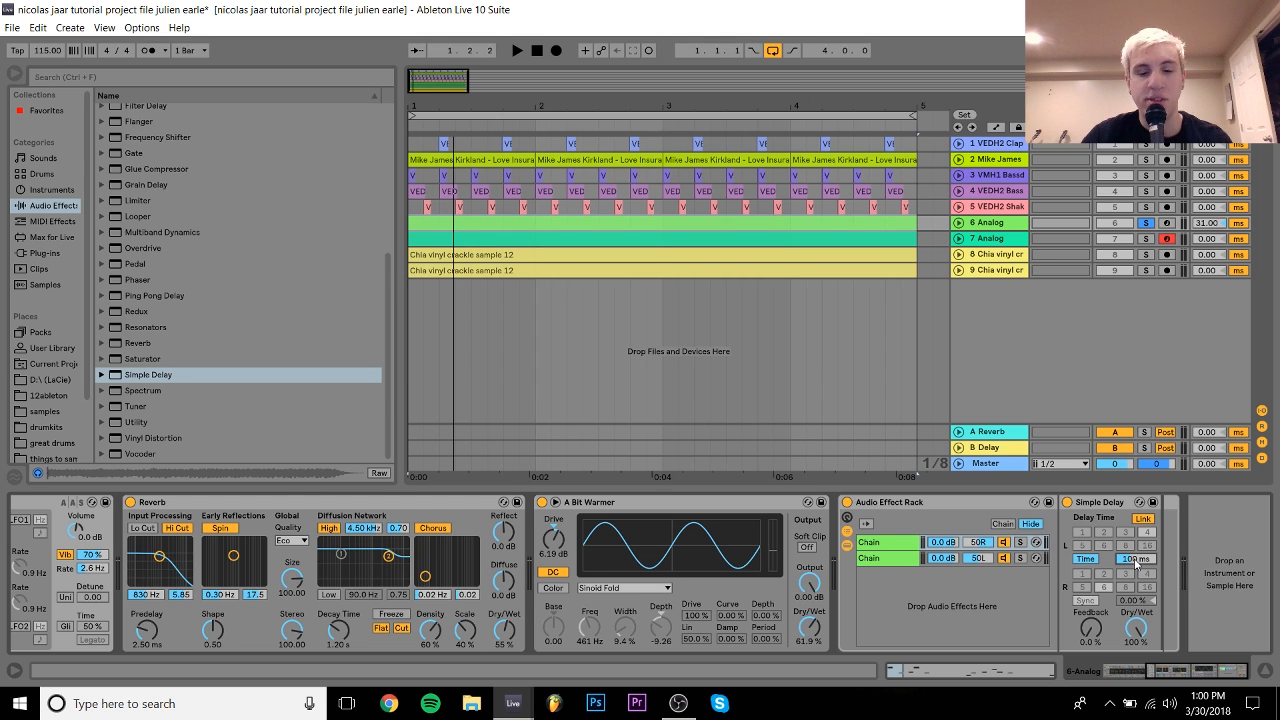
type("68.7")
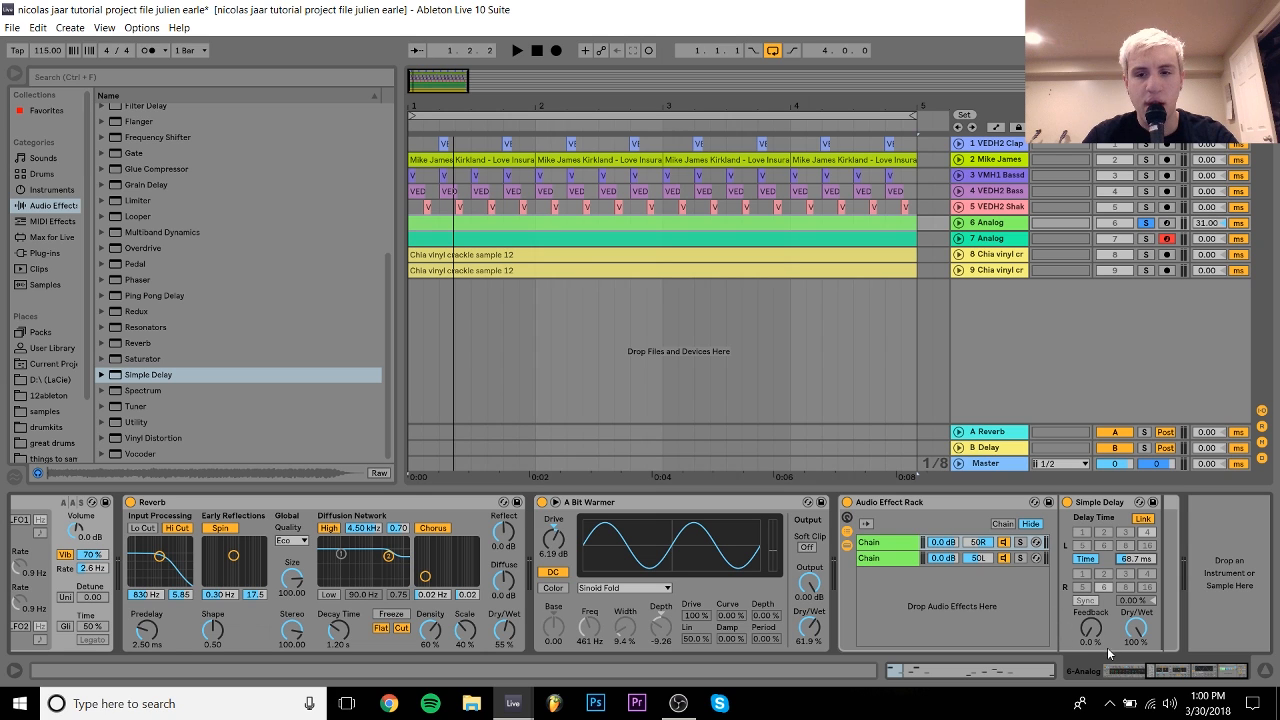
Step: Try a 181 ms delay time during playback, then revert it to 68.7 ms
key("space")
left_click_drag(1136, 560, 1136, 510)
key("space")
key("ctrl+z")
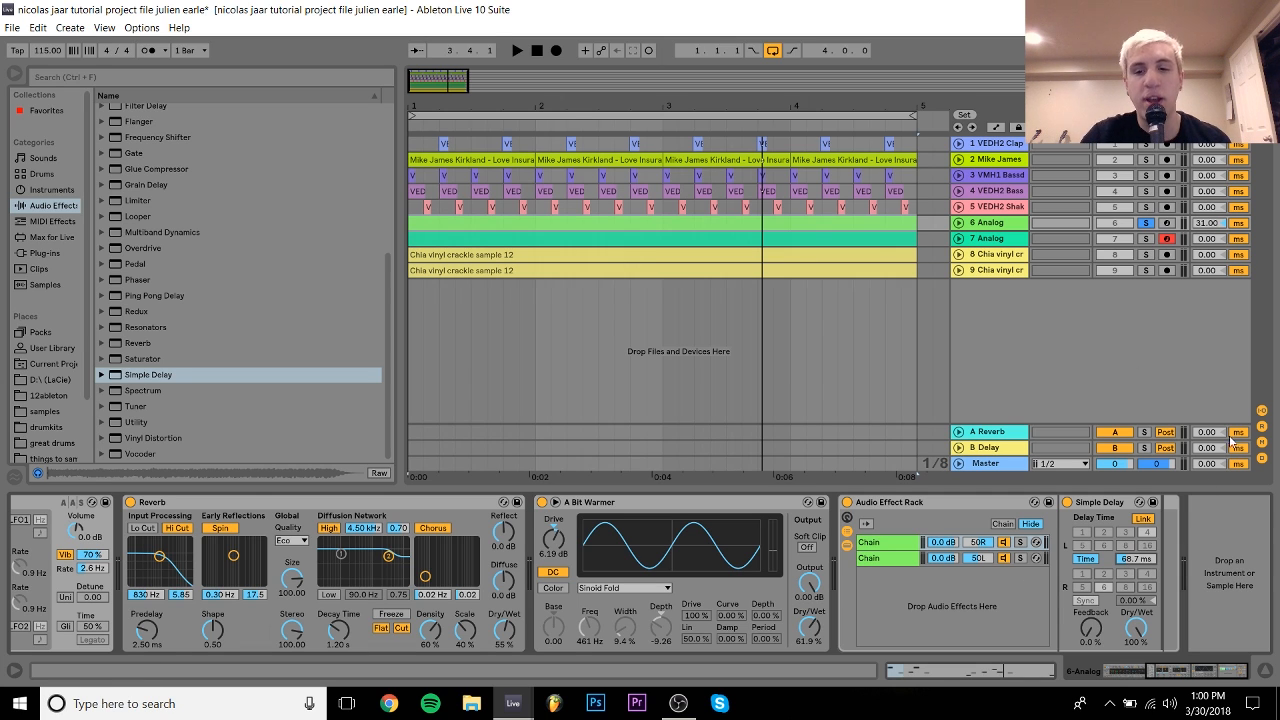
key("space")
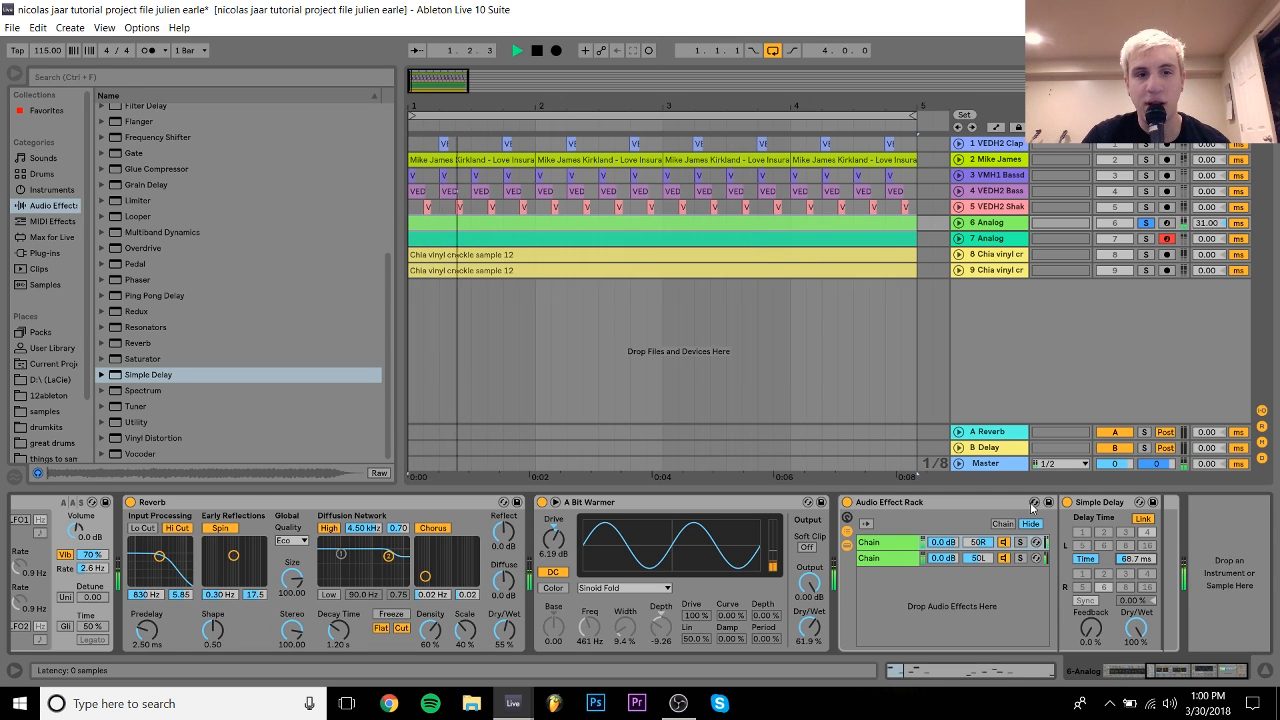
key("space")
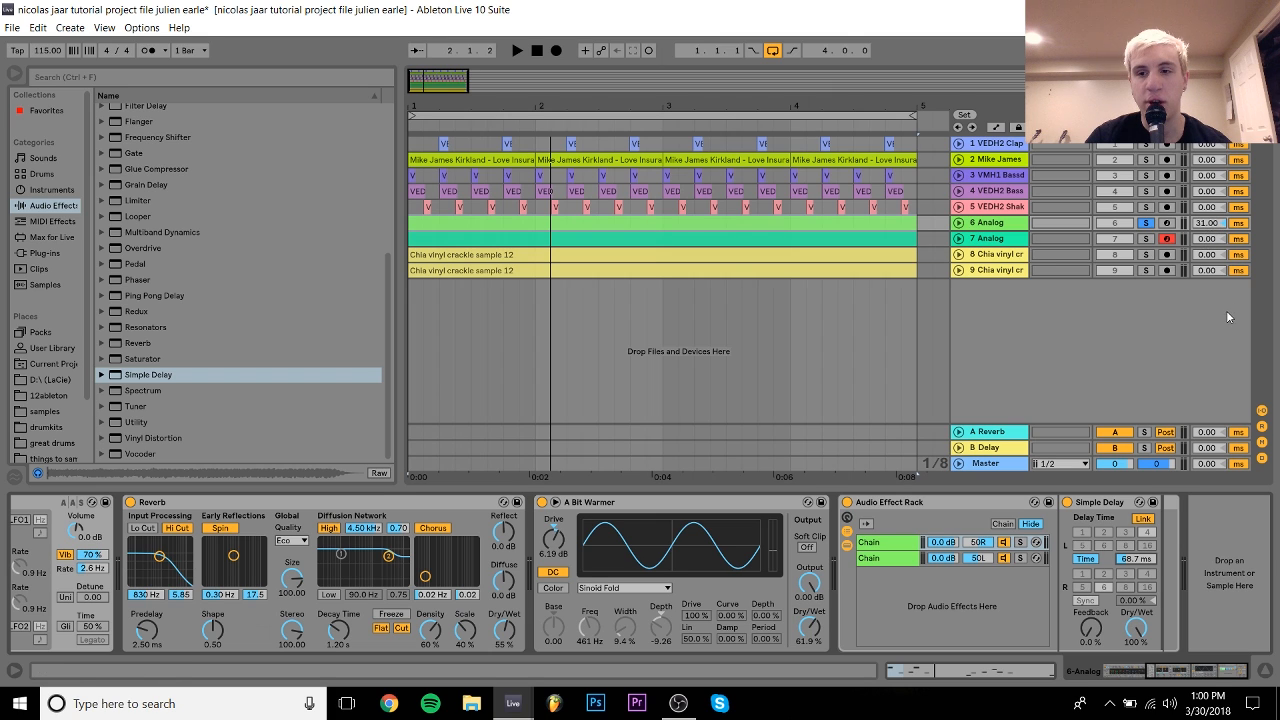
left_click(1262, 458)
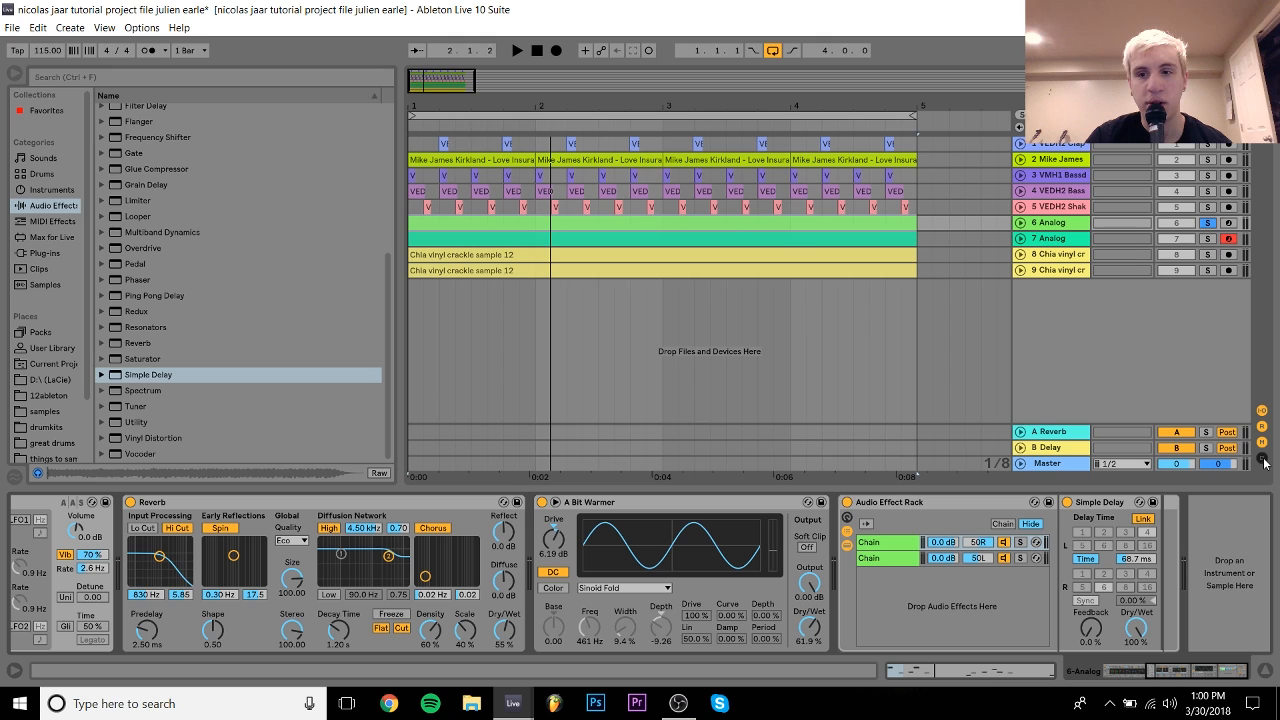
left_click(1261, 459)
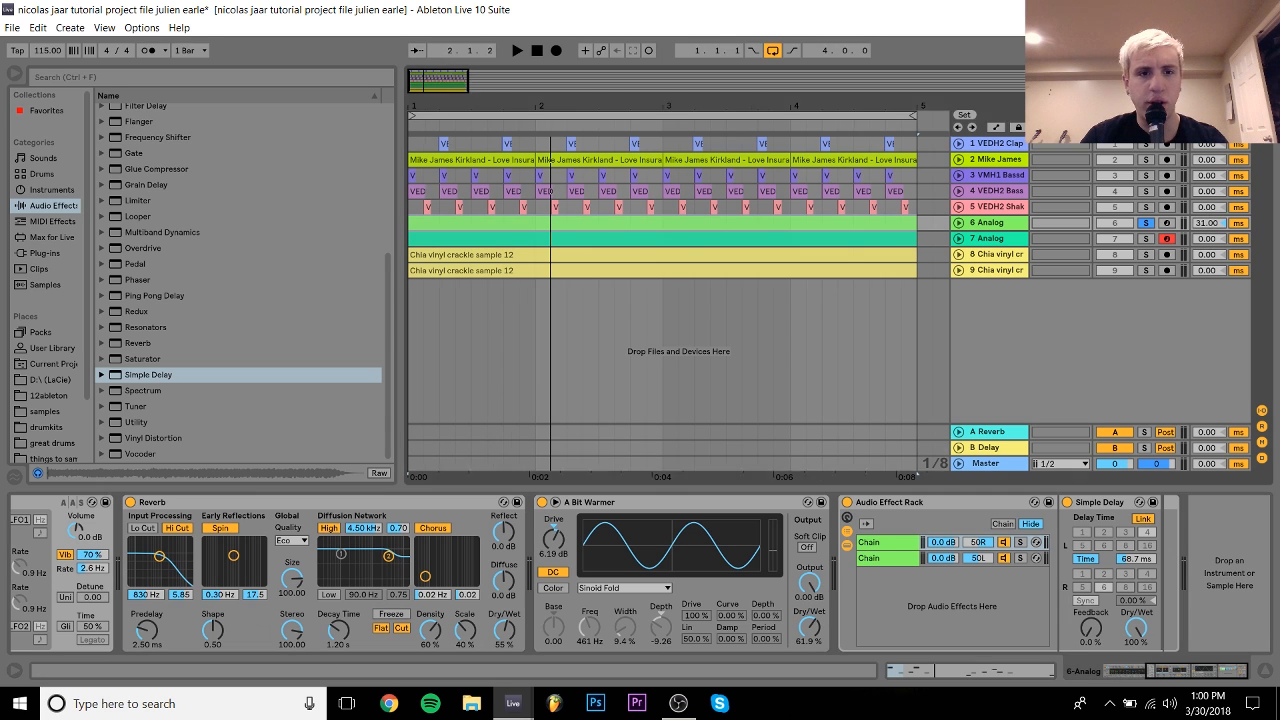
Step: Zoom in on the arrangement start, undo an accidental move of the 6 Analog clip, and zoom out
left_click_drag(436, 106, 440, 255)
left_click(444, 222)
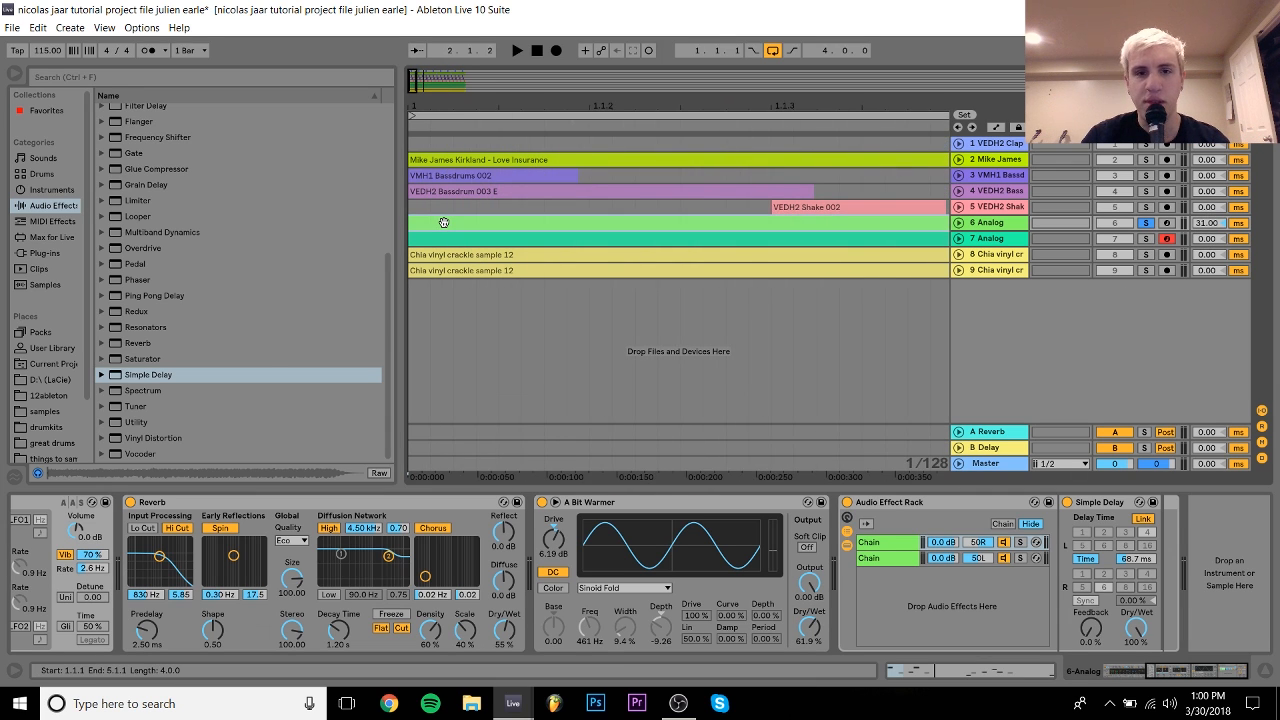
left_click_drag(442, 222, 540, 243)
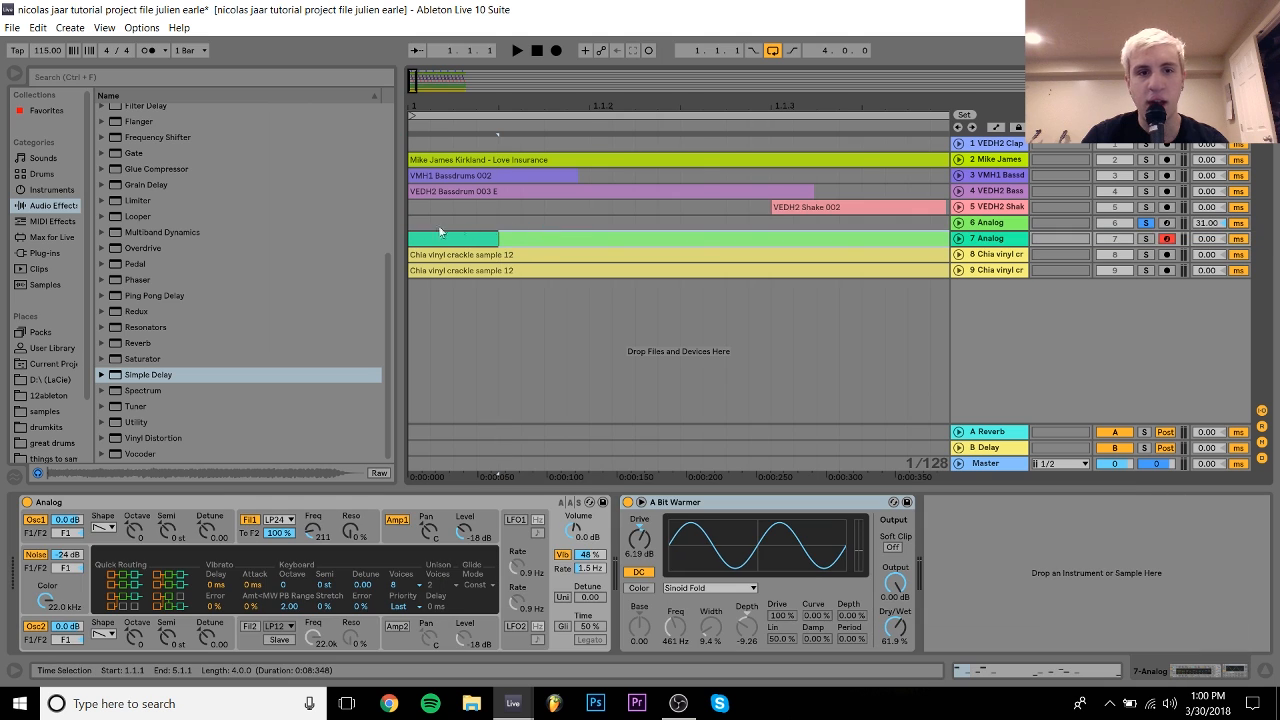
left_click_drag(431, 232, 537, 222)
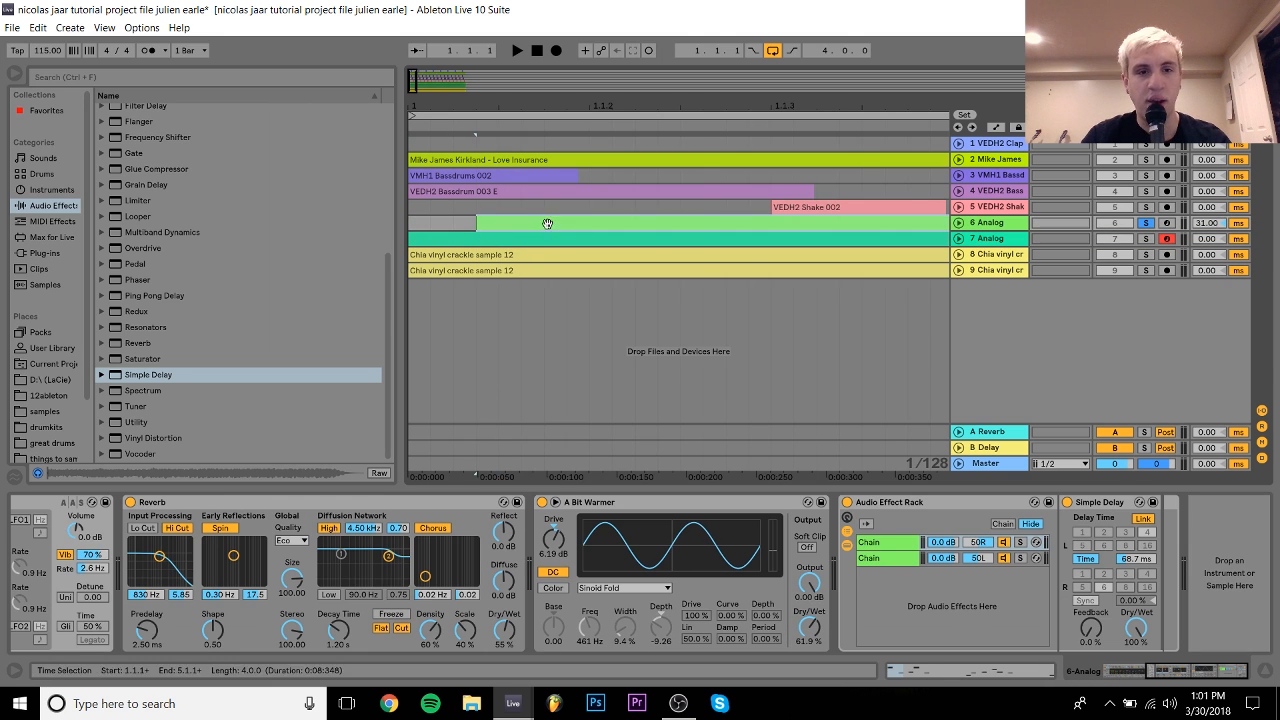
key("ctrl+z")
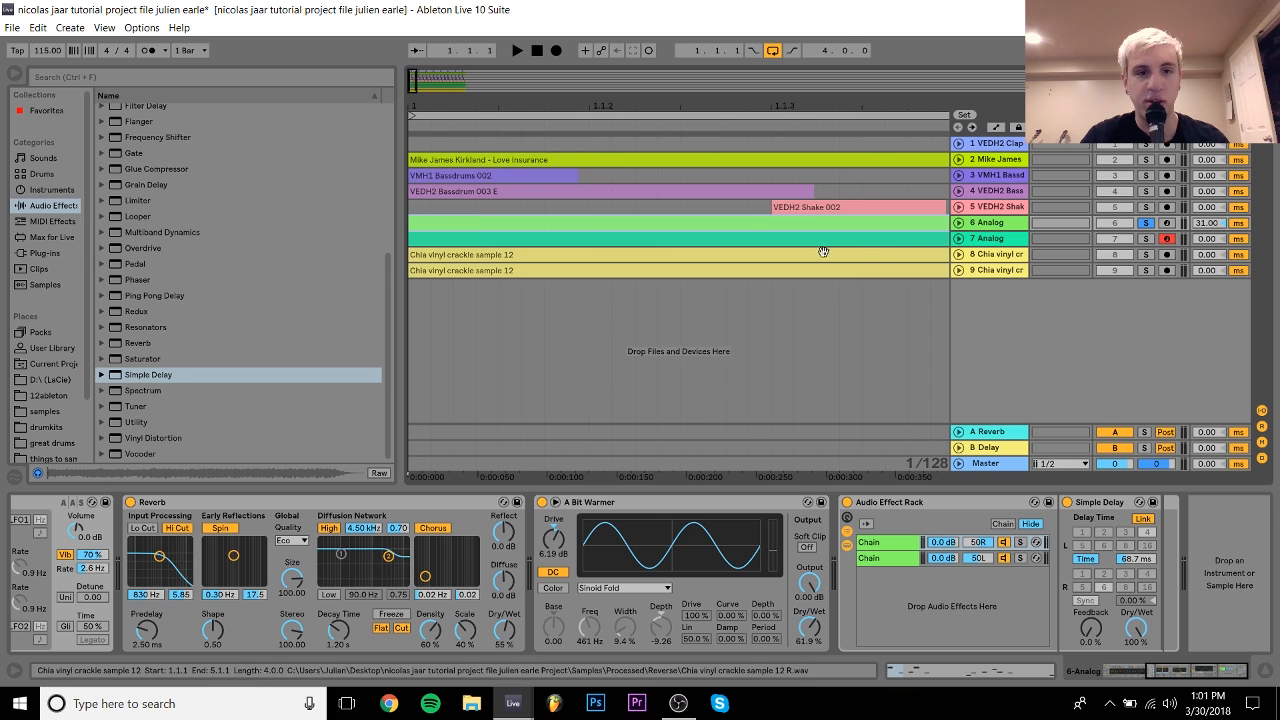
left_click_drag(553, 106, 413, 106)
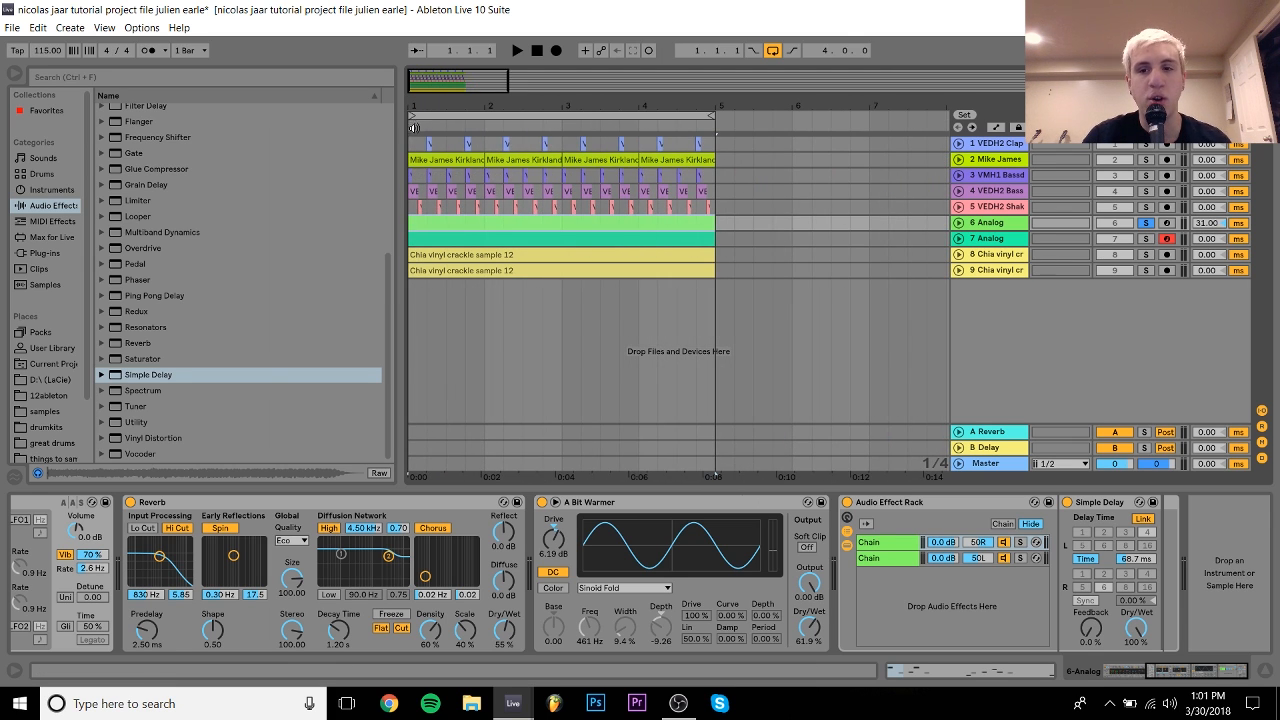
Step: Unsolo track 6, compare its Track Delay against 0 ms, keep 31 ms, and show track 8's effects
left_click(1146, 222)
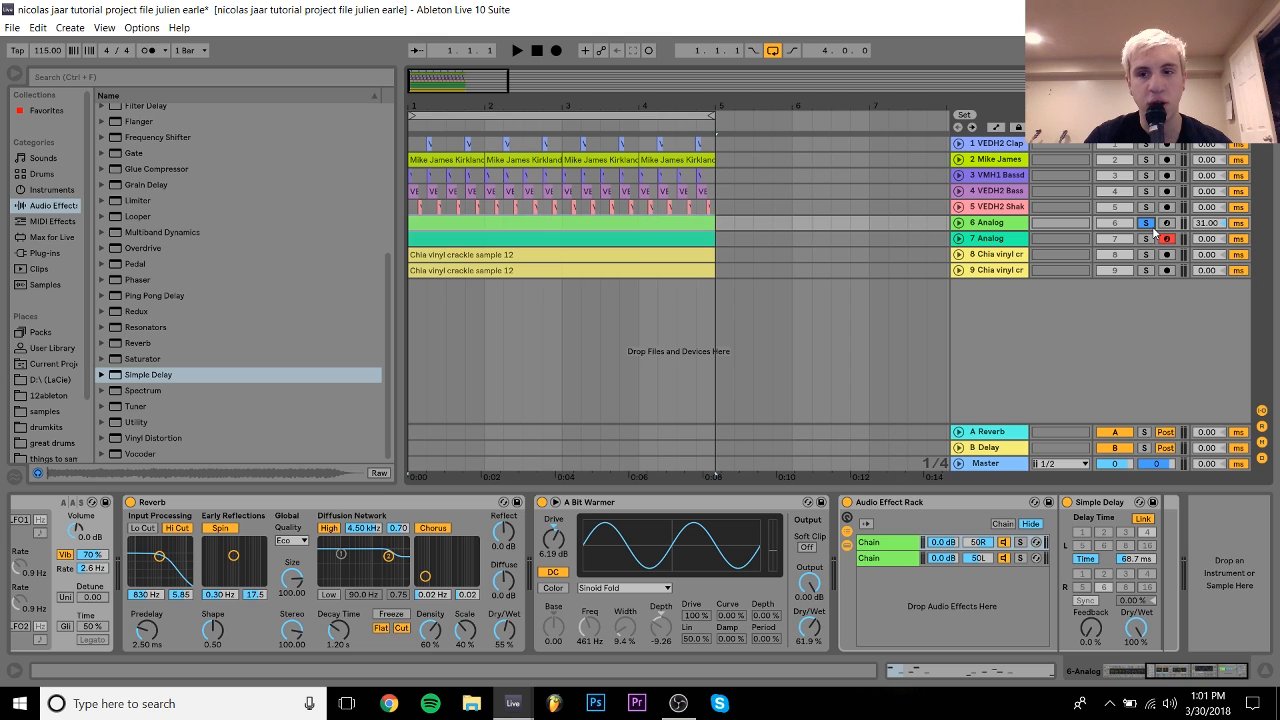
left_click(1226, 226)
key("space")
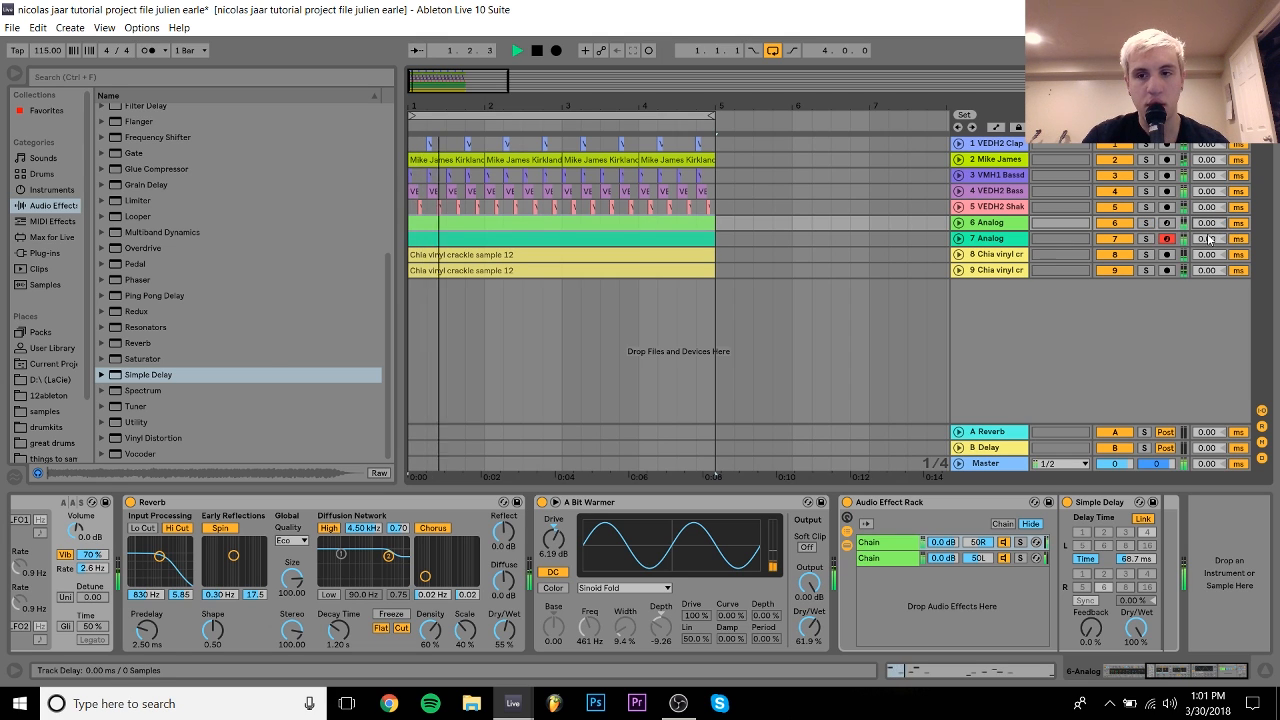
key("space")
key("ctrl+z")
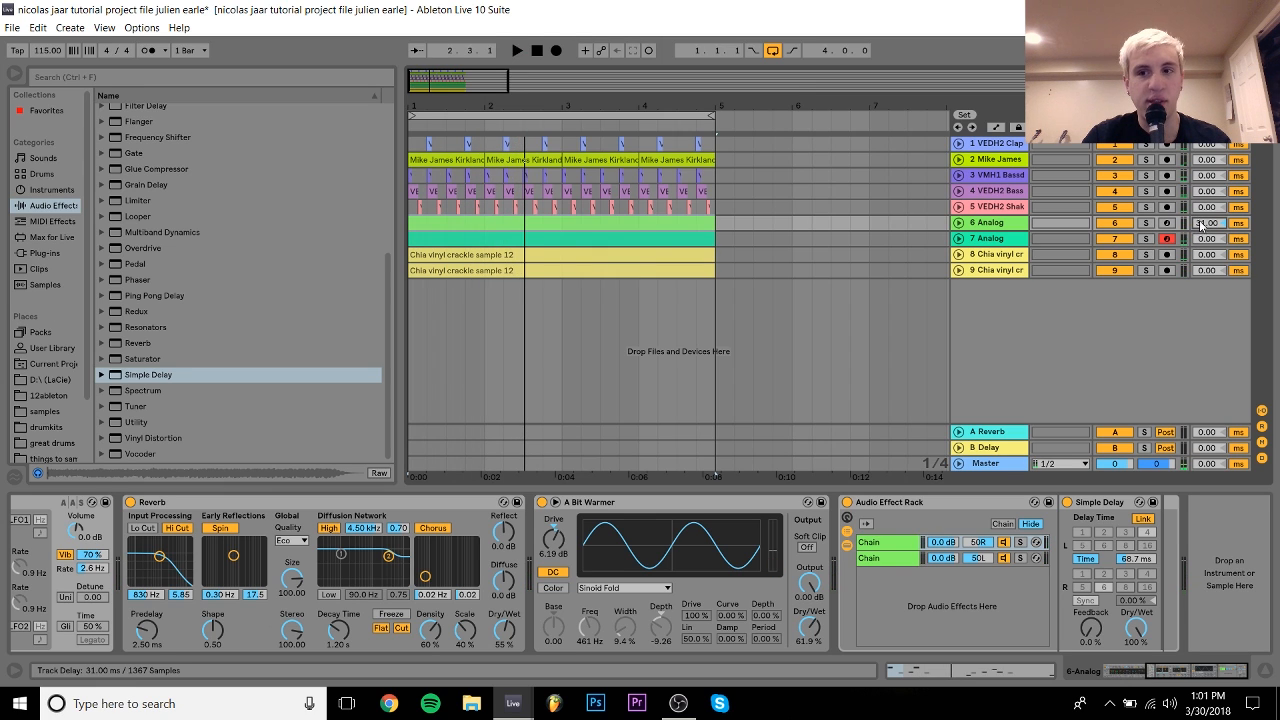
key("space")
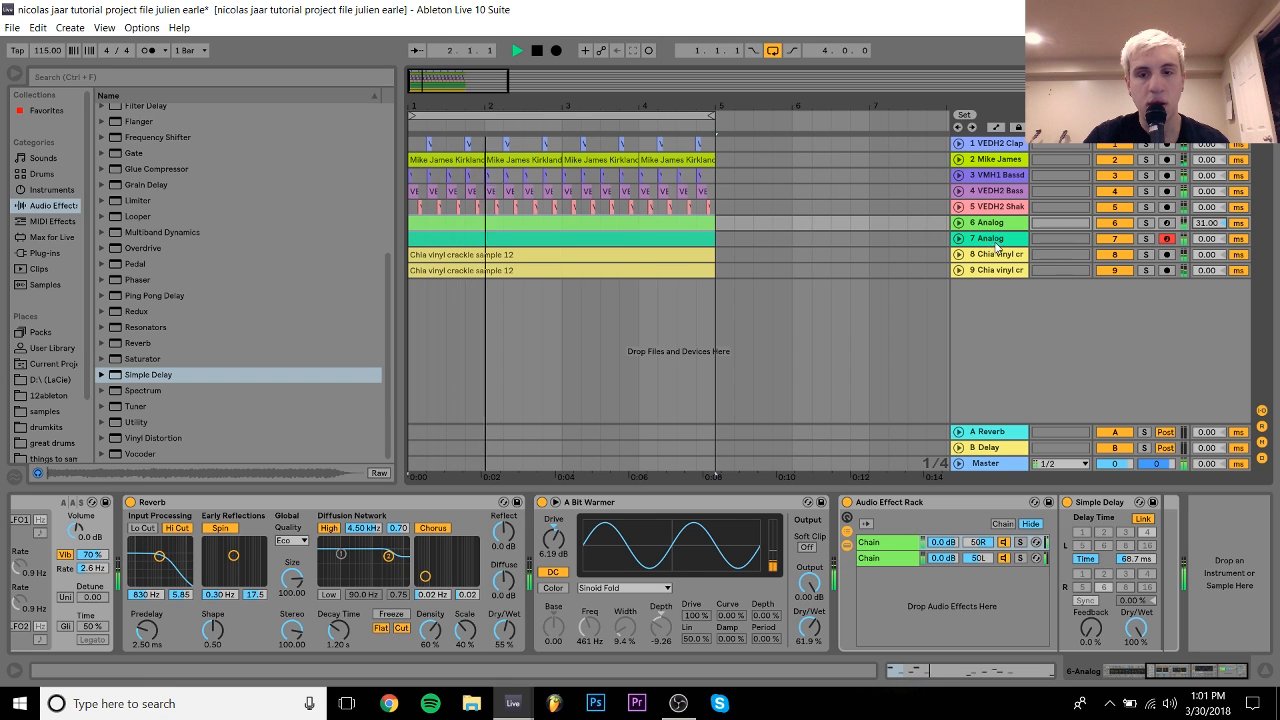
key("space")
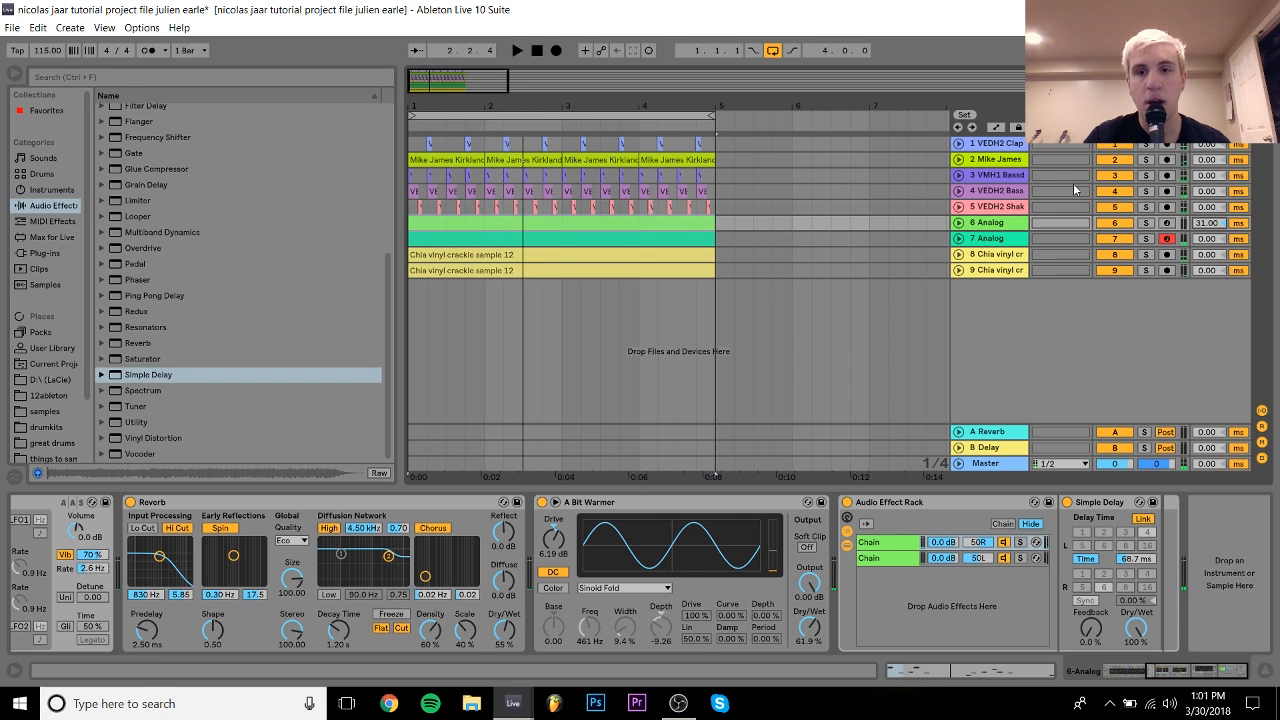
left_click(1013, 256)
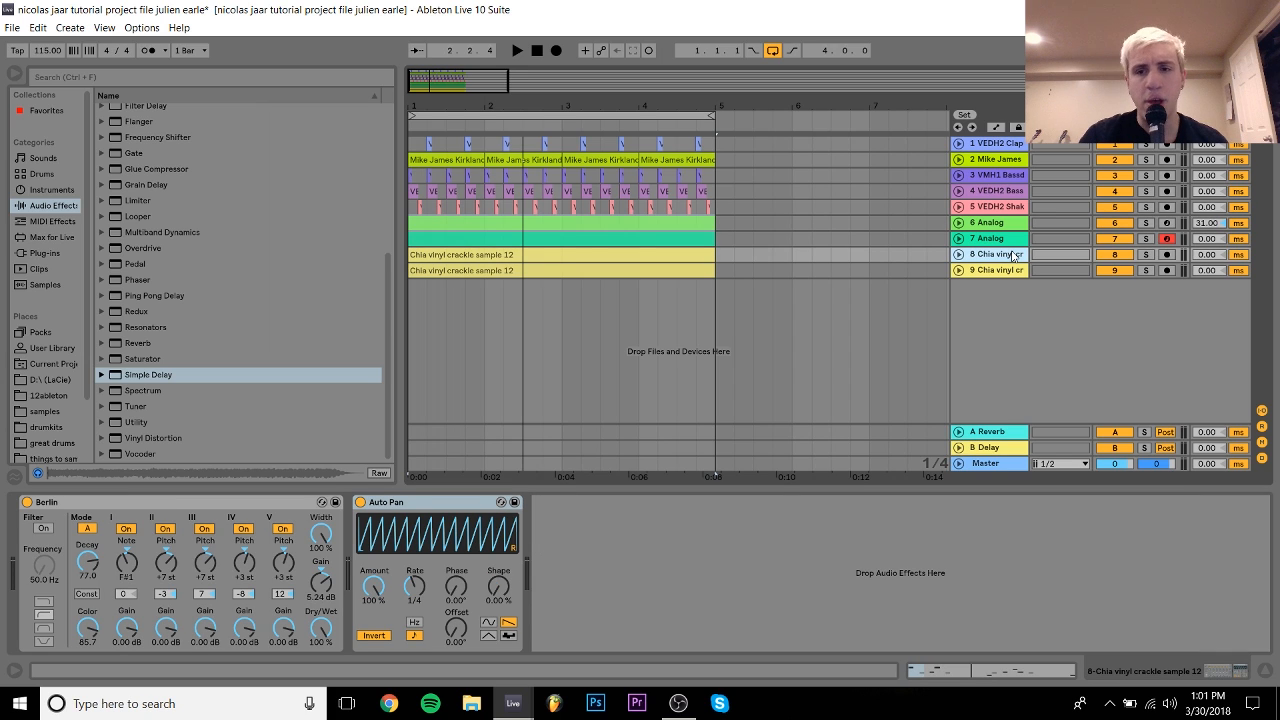
Step: Solo crackle track 9, expand it, and lower its volume to -12.7 while playing
left_click(1121, 276)
left_click(1146, 270)
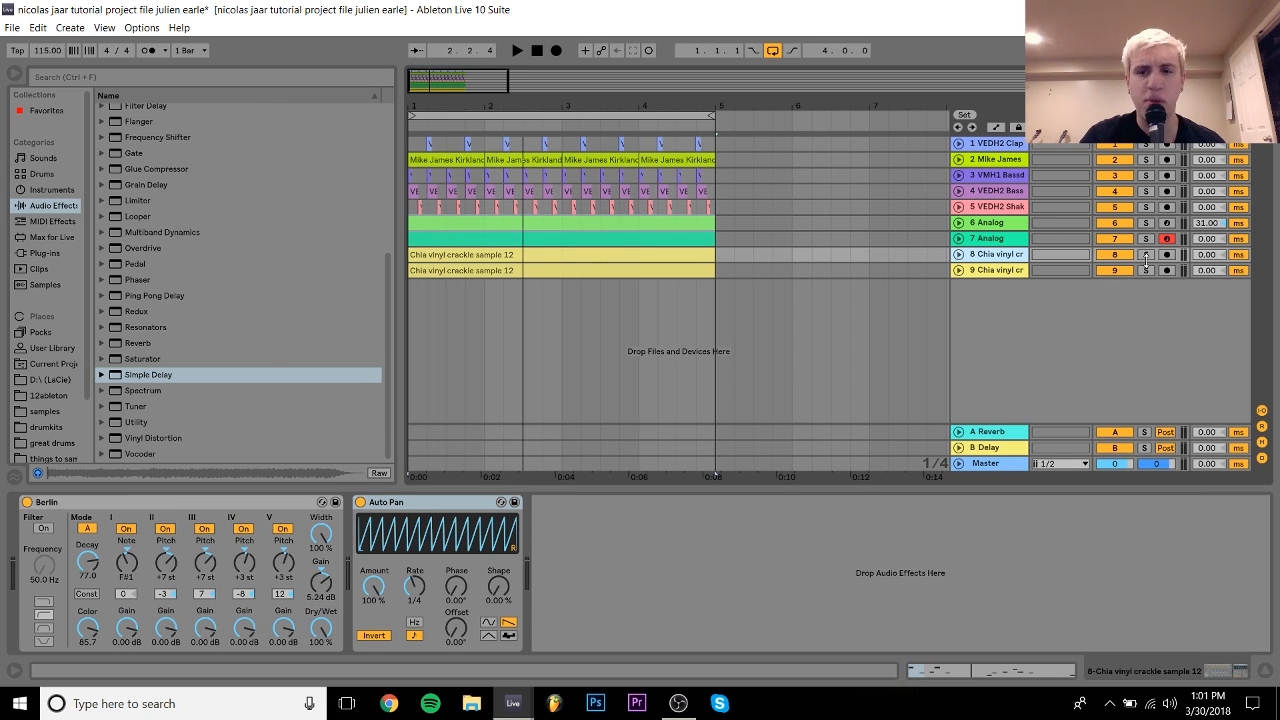
key("space")
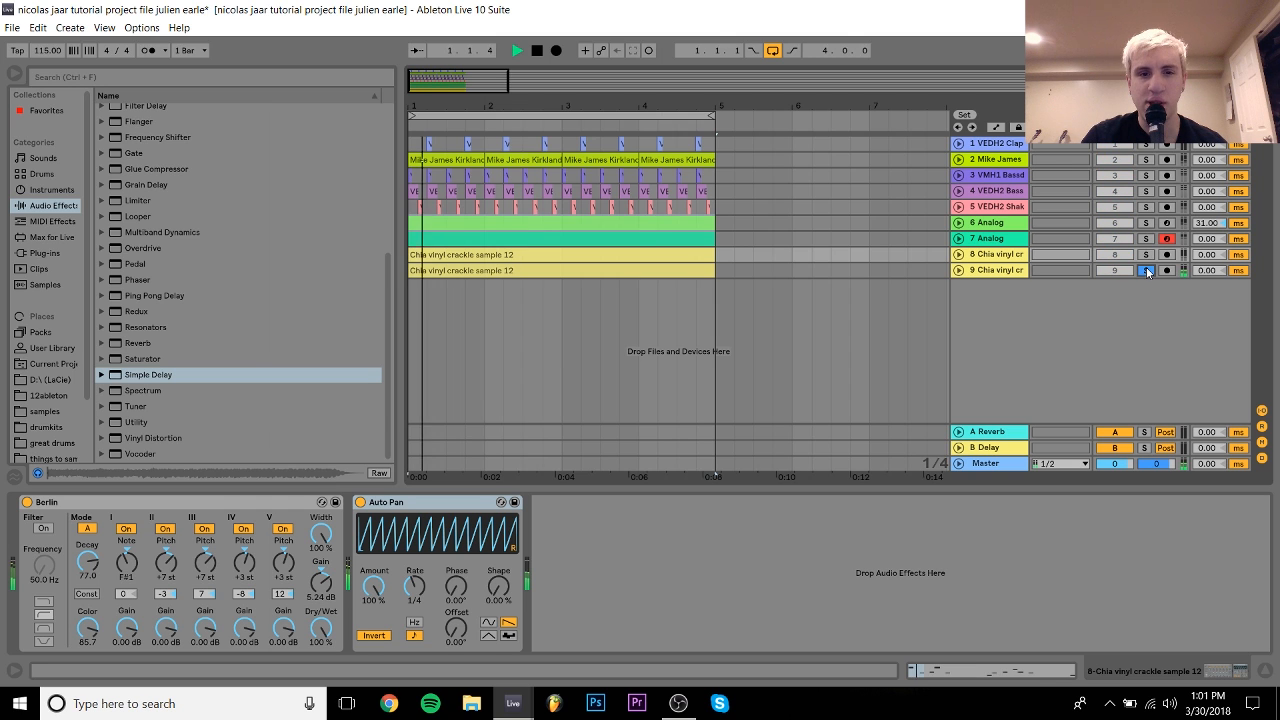
left_click(1001, 270)
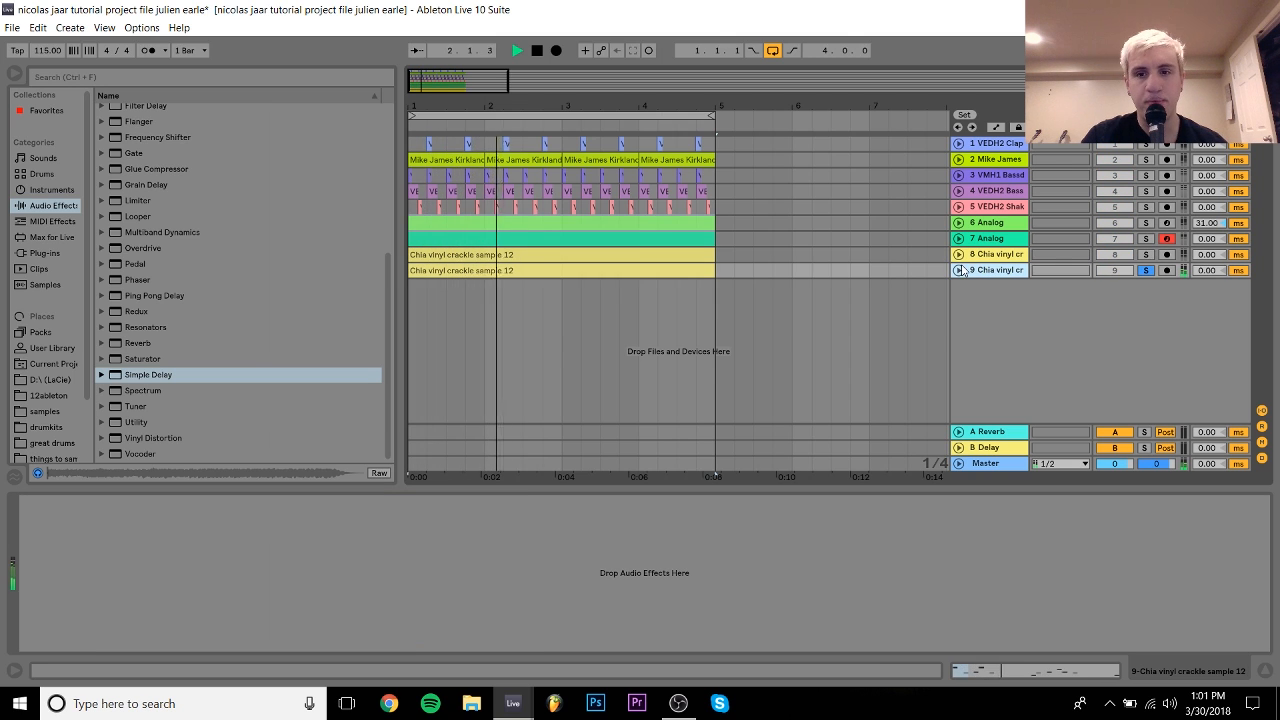
left_click(958, 270)
left_click_drag(1110, 286, 1111, 281)
key("space")
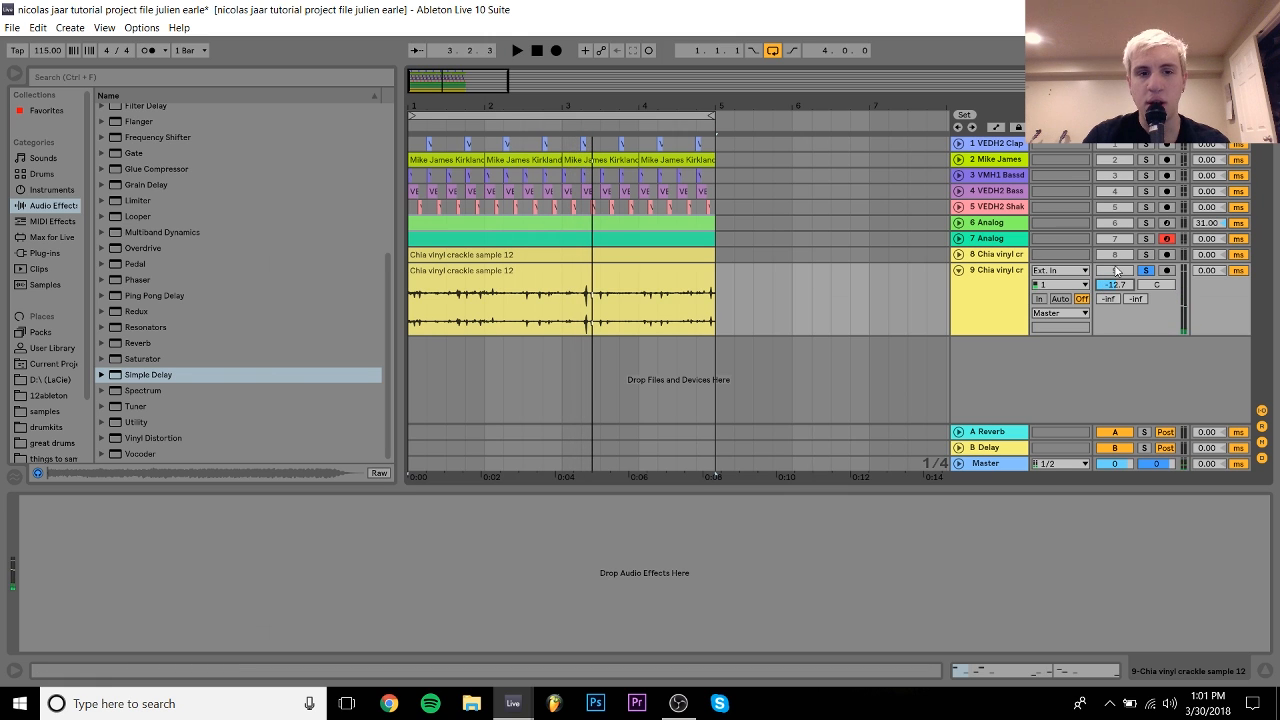
Step: Solo crackle track 8 instead and play it with Auto Pan switched off
left_click(994, 255)
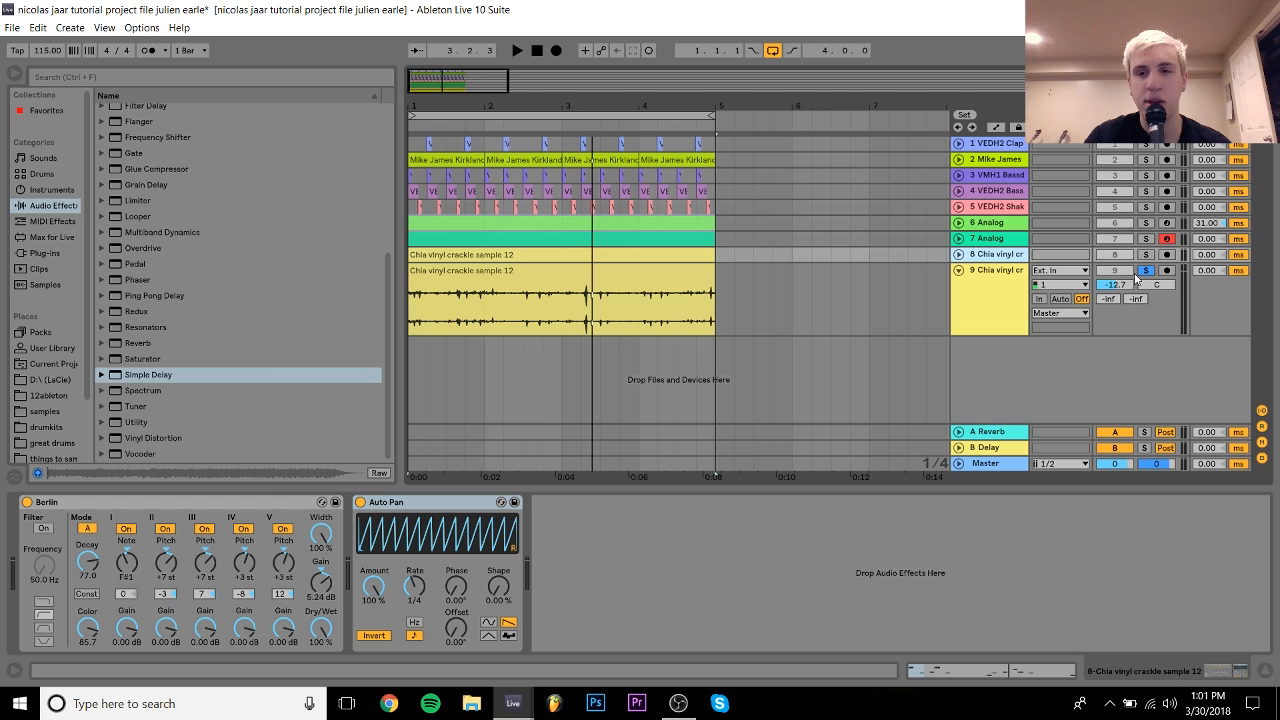
left_click(1146, 256)
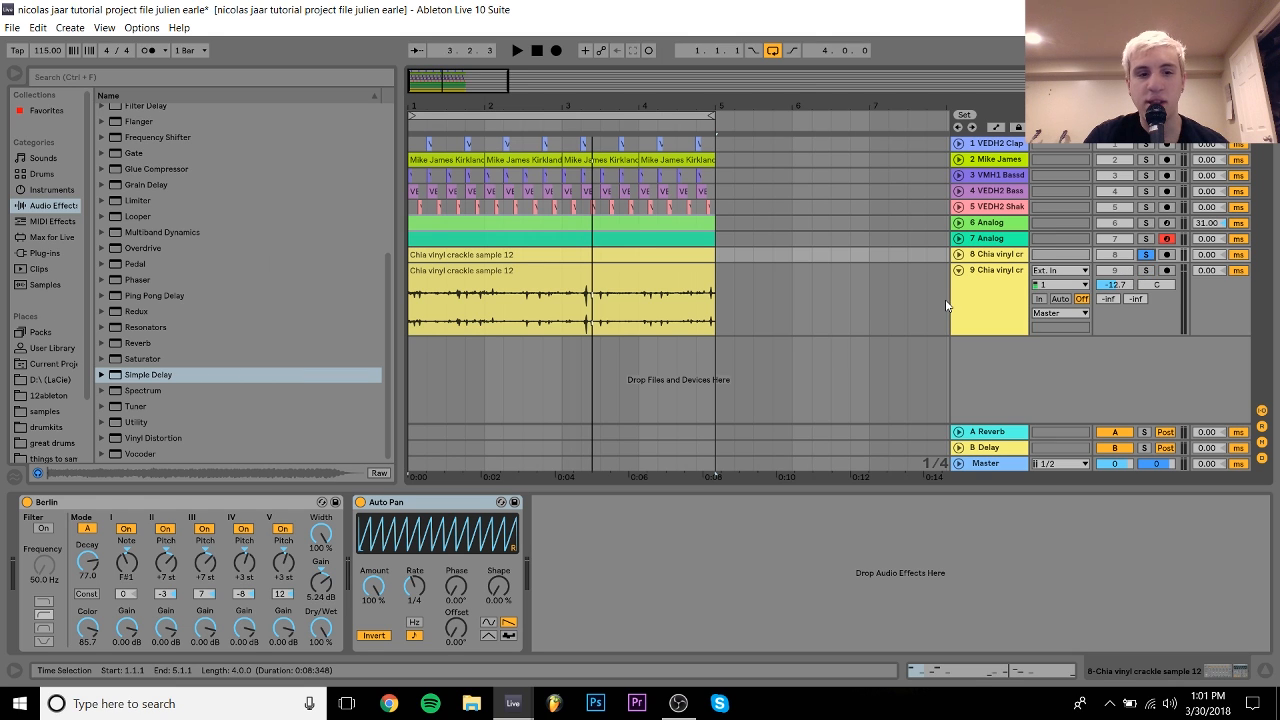
left_click(360, 502)
key("space")
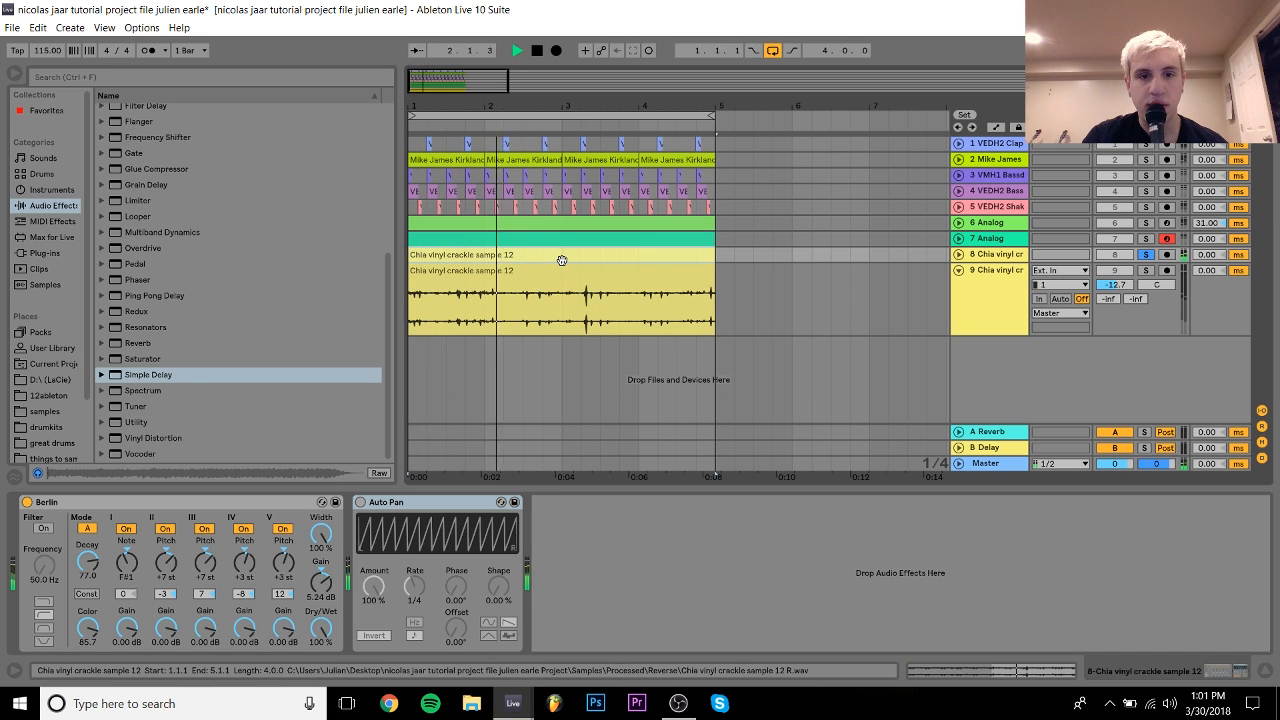
key("space")
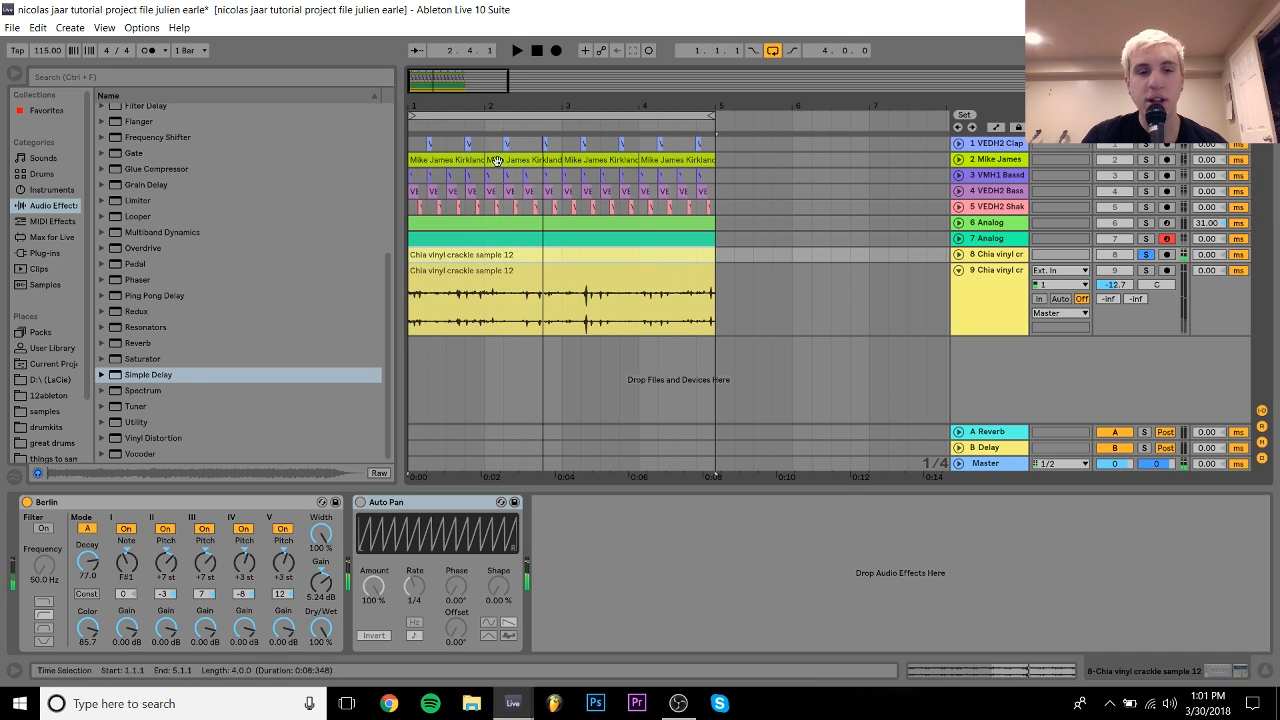
double_click(579, 258)
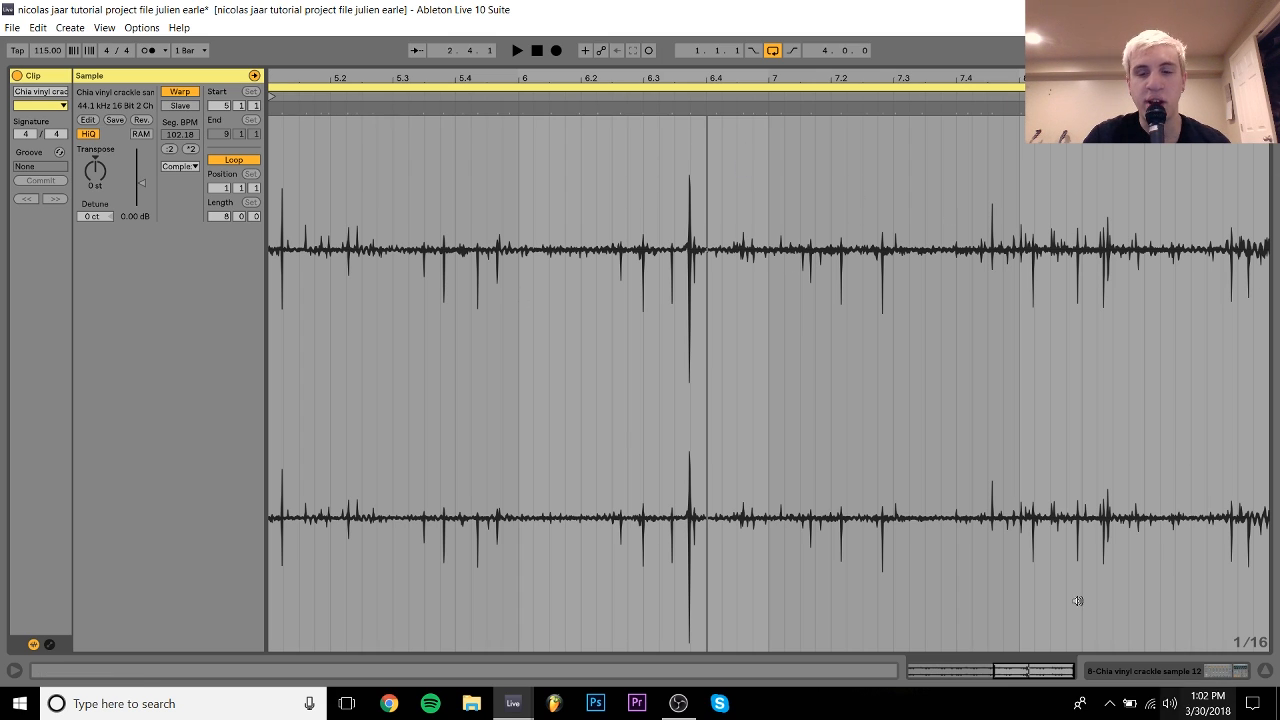
left_click(1120, 671)
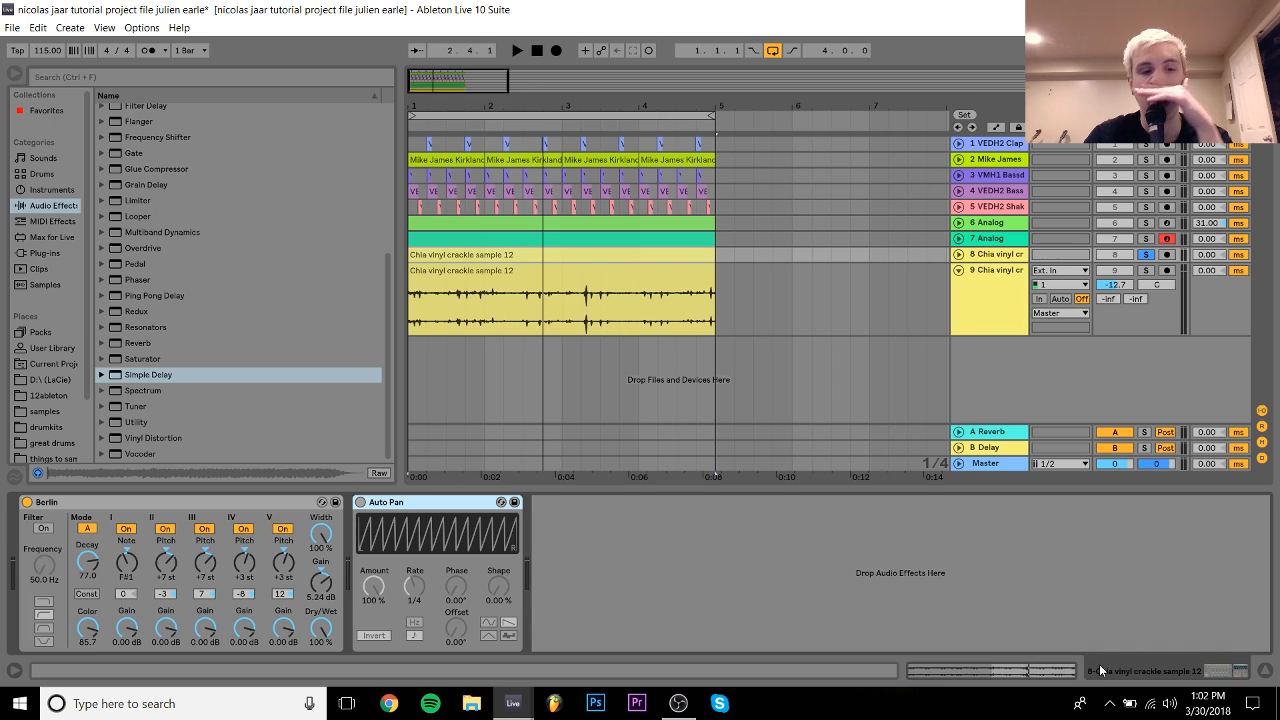
Step: Browse past Redux to the Resonators presets in Audio Effects, then start playback
left_click(512, 703)
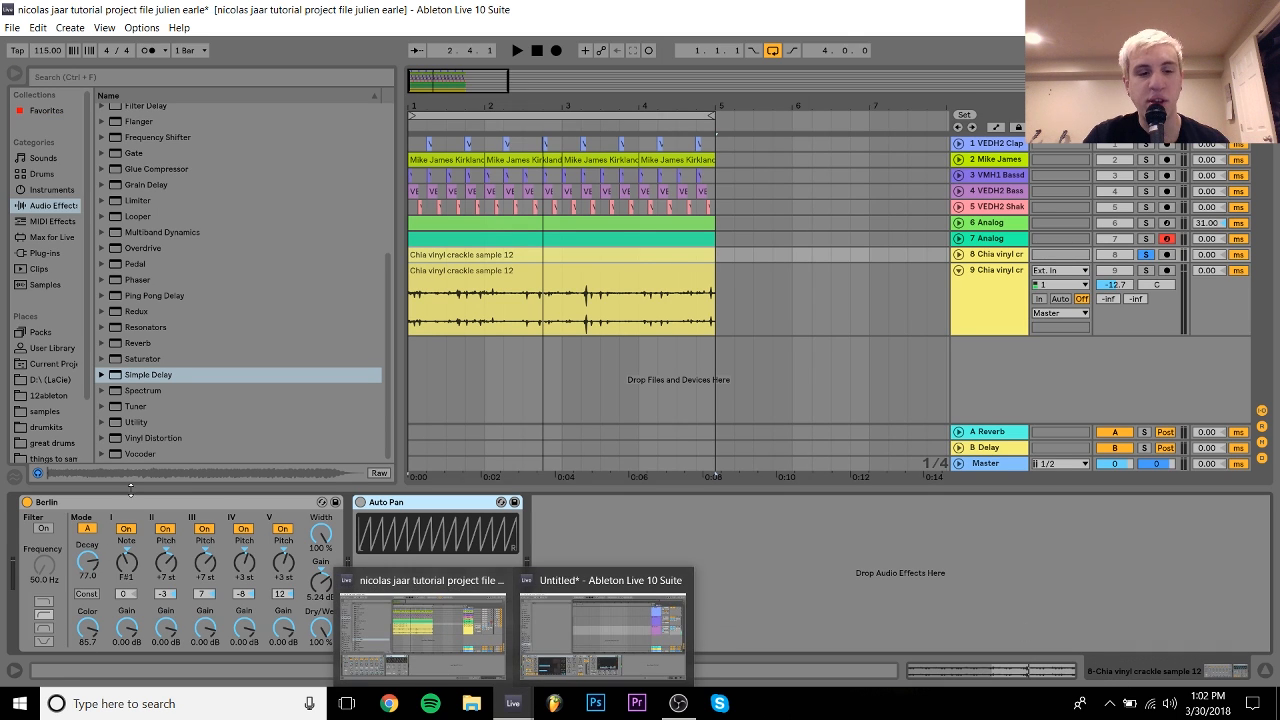
left_click(182, 505)
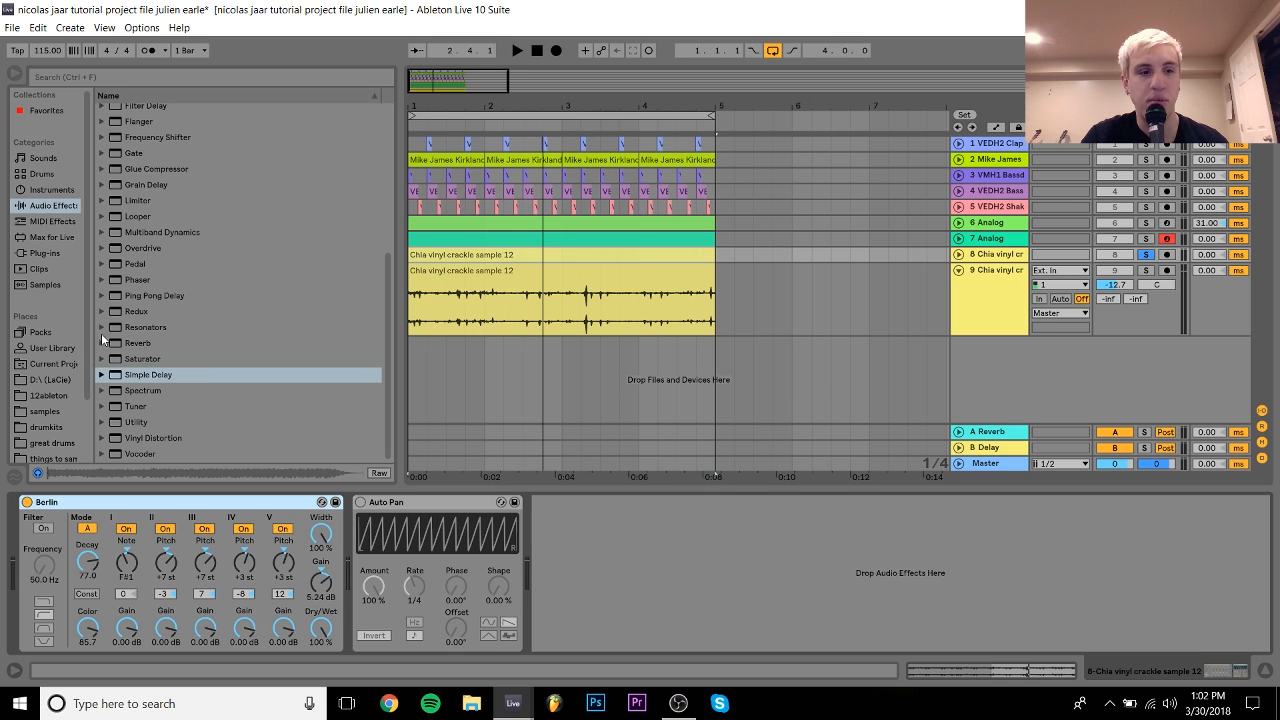
left_click(128, 313)
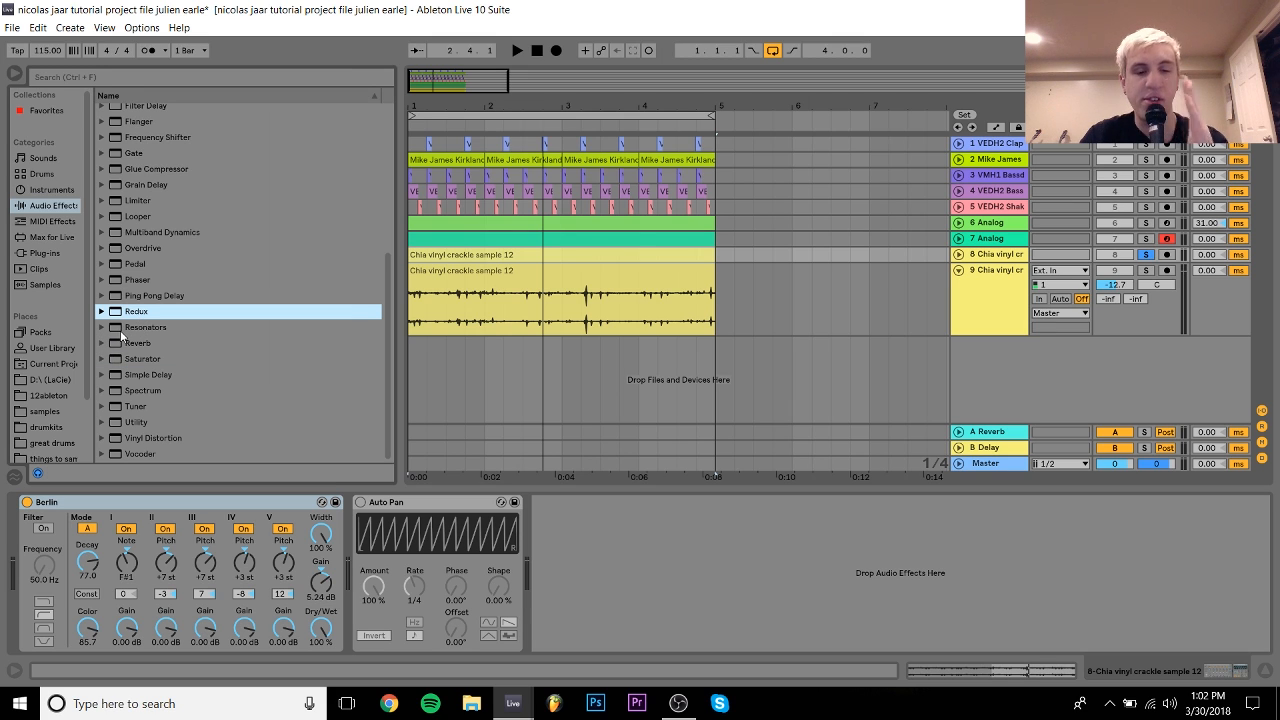
left_click(111, 330)
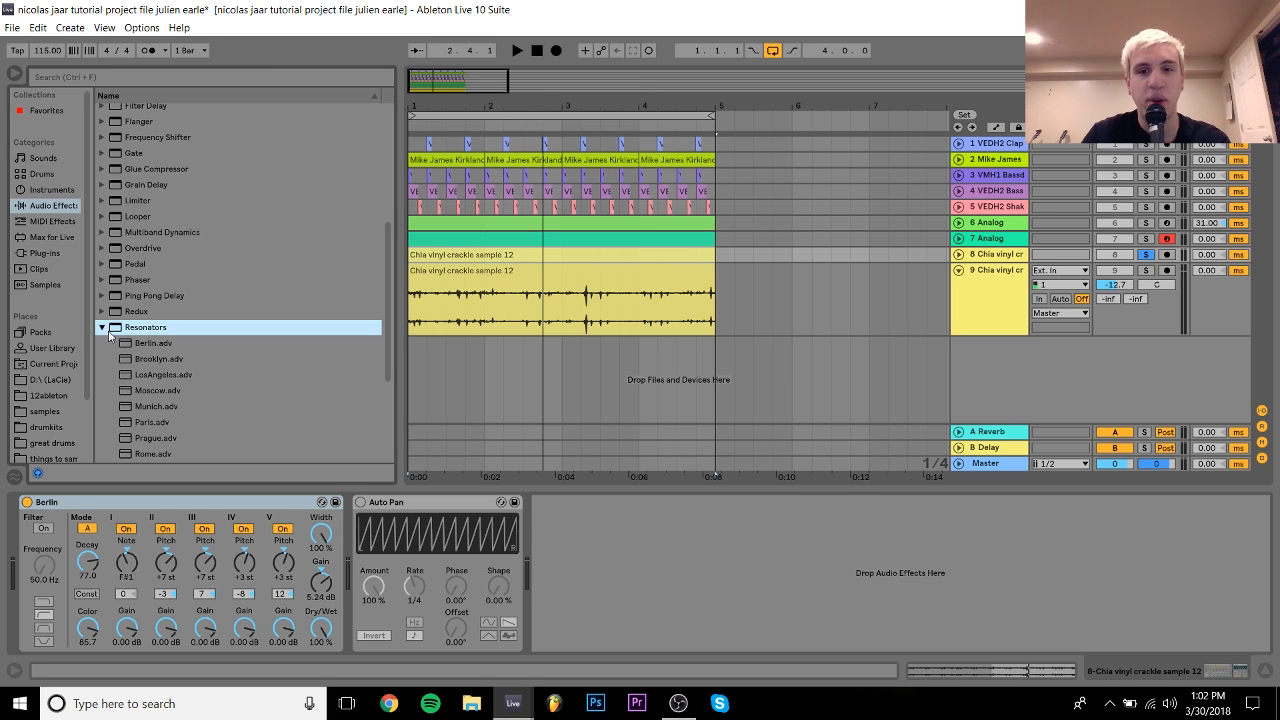
key("space")
Step: Load the Berlin resonator preset on the crackle, set Dry/Wet to 100%, and play it
left_click(660, 263)
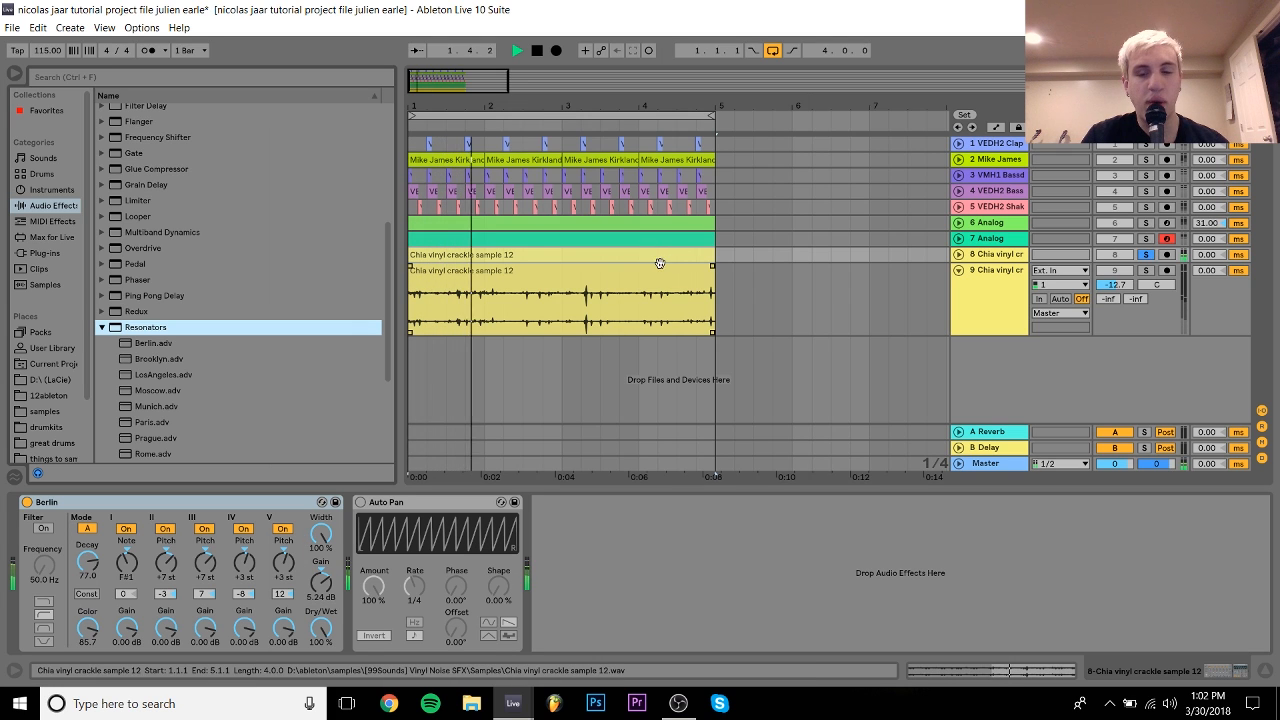
left_click(453, 405)
key("space")
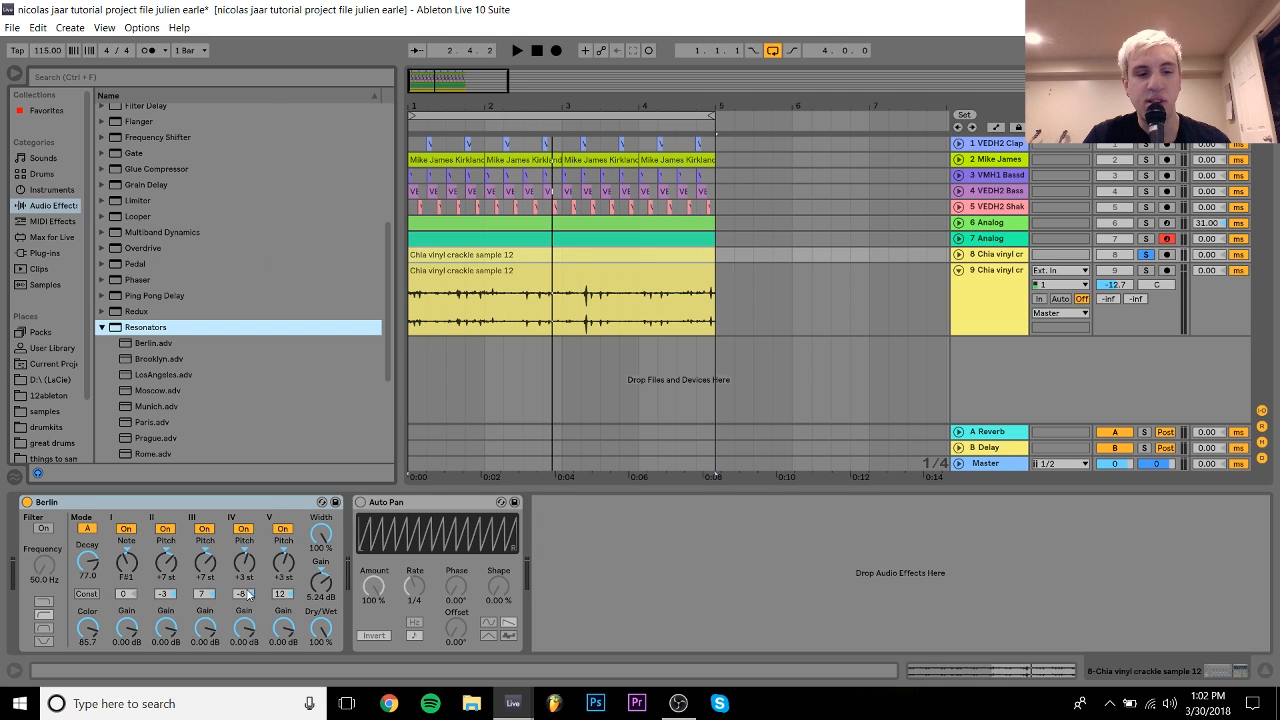
left_click(147, 346)
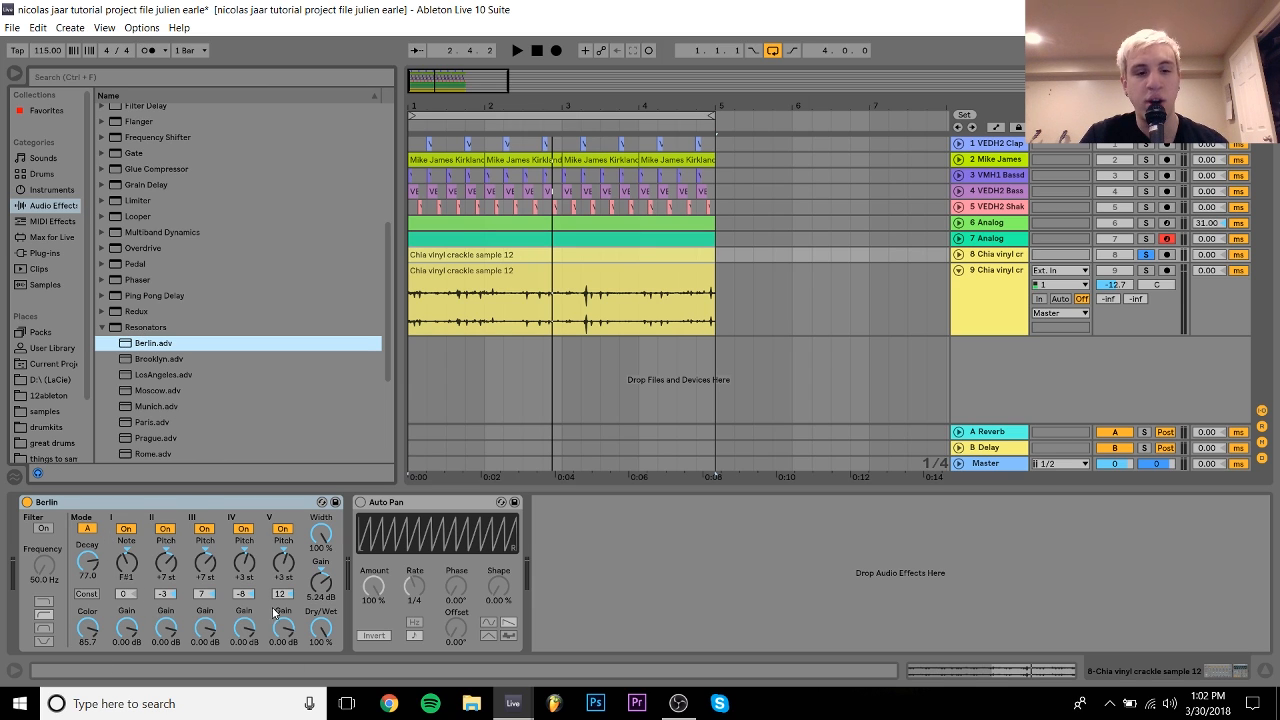
double_click(153, 343)
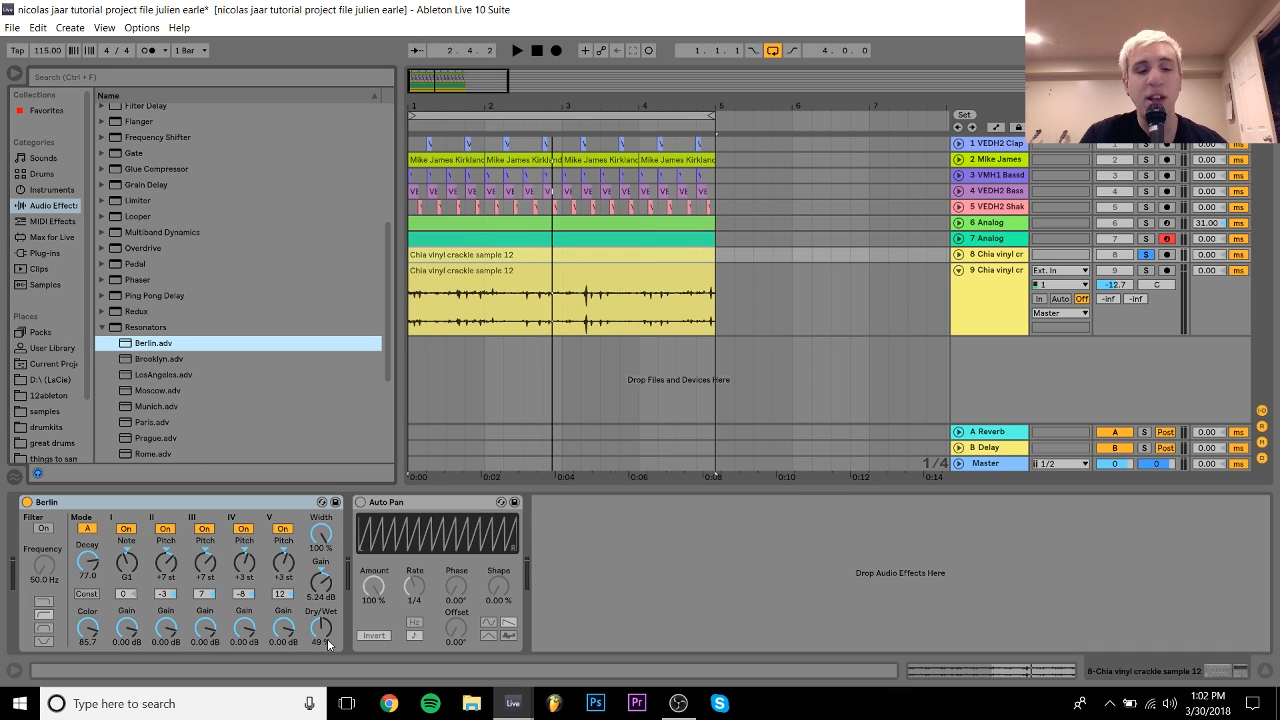
left_click_drag(322, 630, 322, 570)
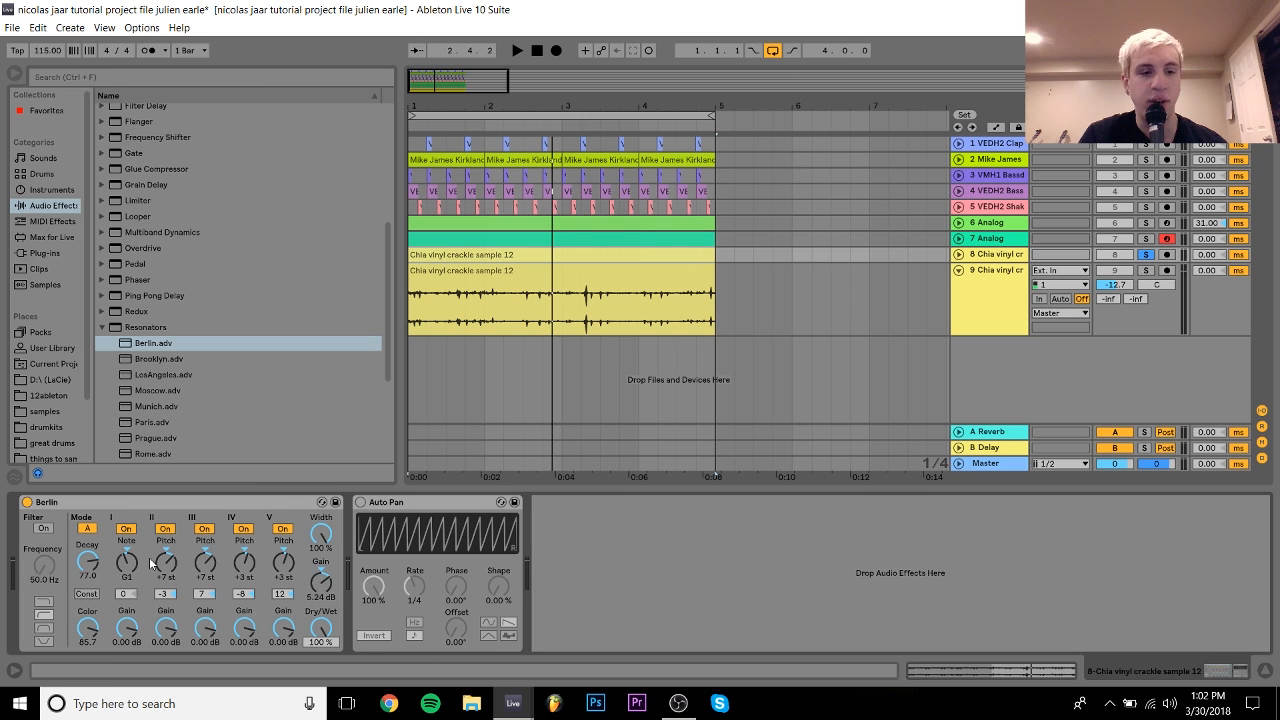
left_click(126, 574)
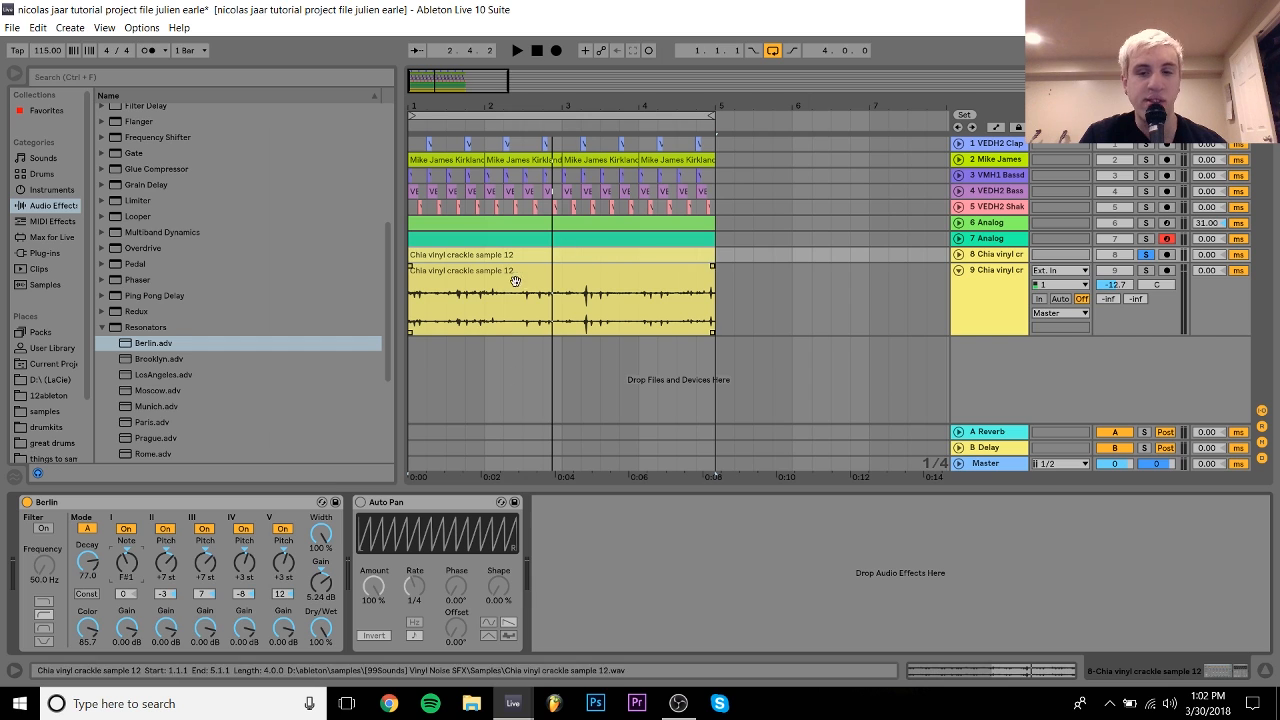
key("space")
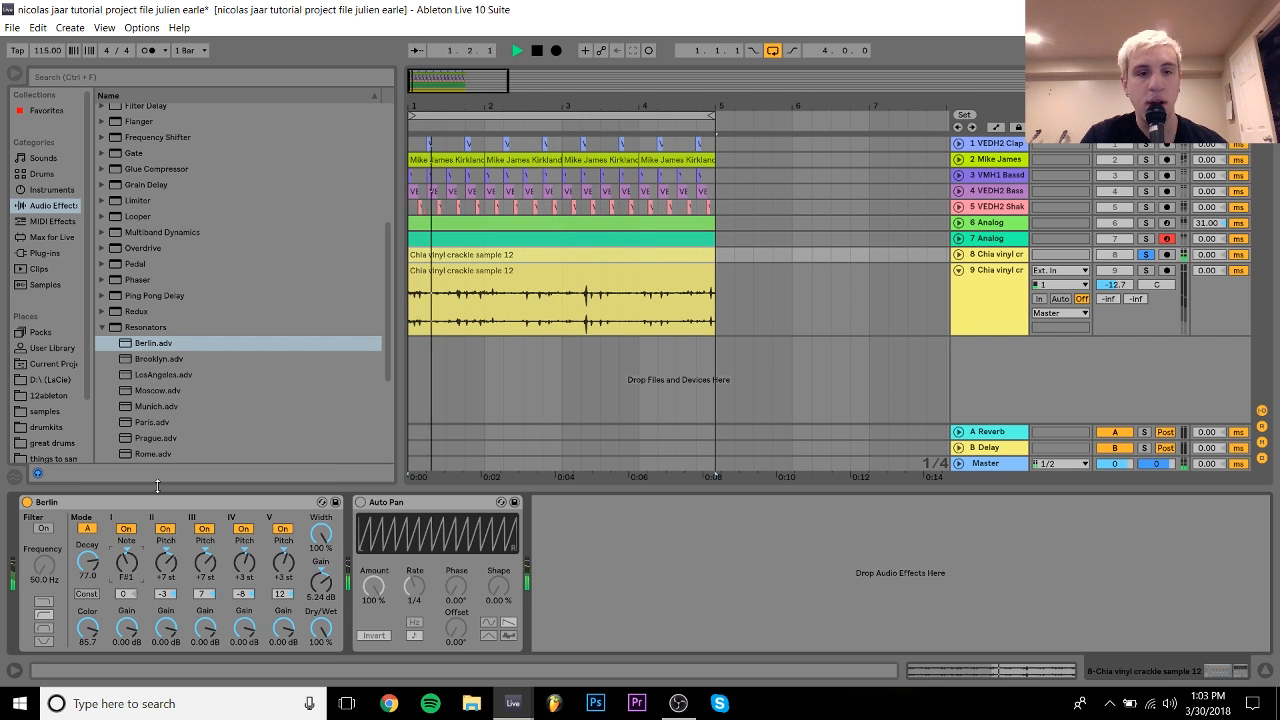
Step: Stop playback, reverse the vinyl crackle clip and open it in the detail view
key("space")
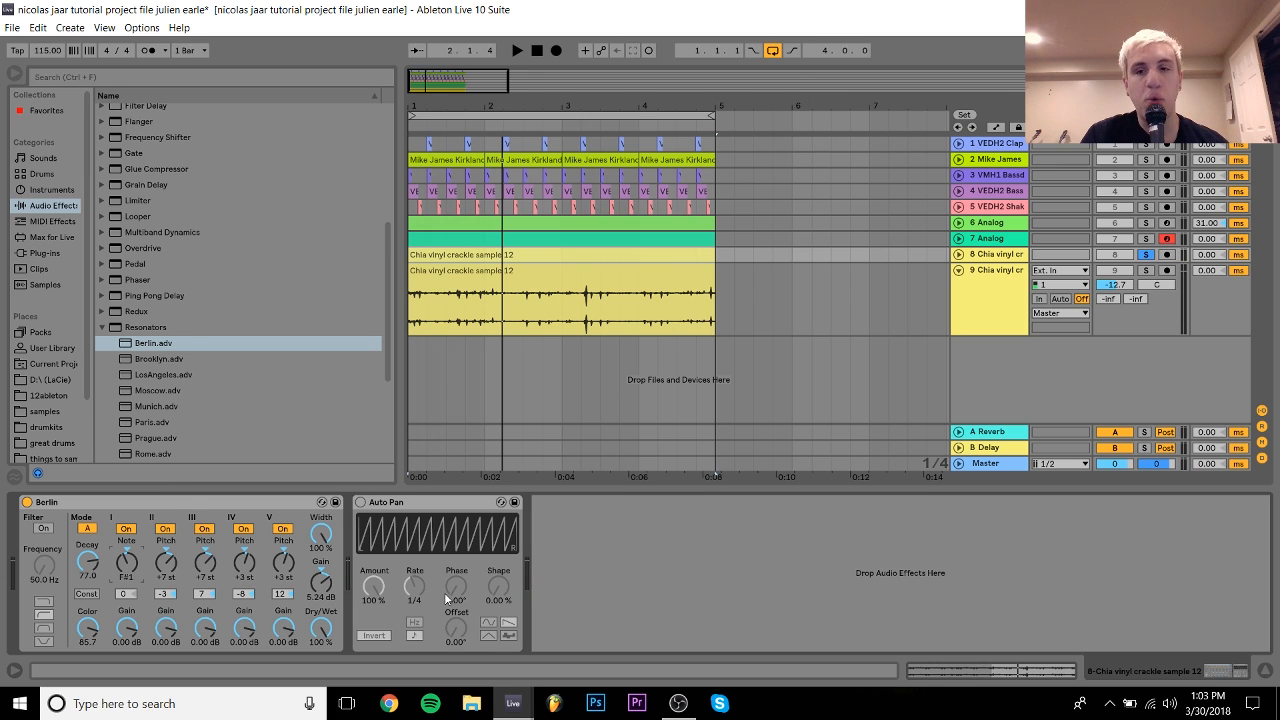
key("r")
double_click(571, 260)
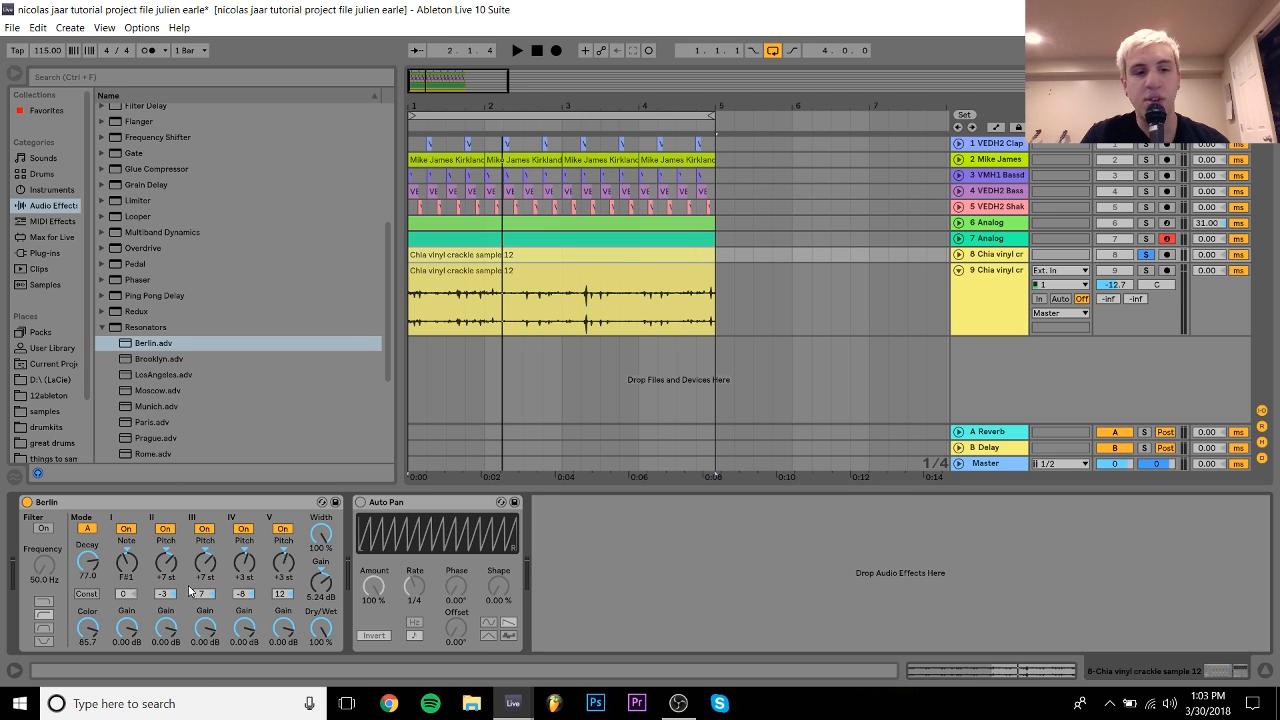
Step: Play the arrangement, briefly solo Analog track 7, then solo vinyl crackle track 8 instead
key("space")
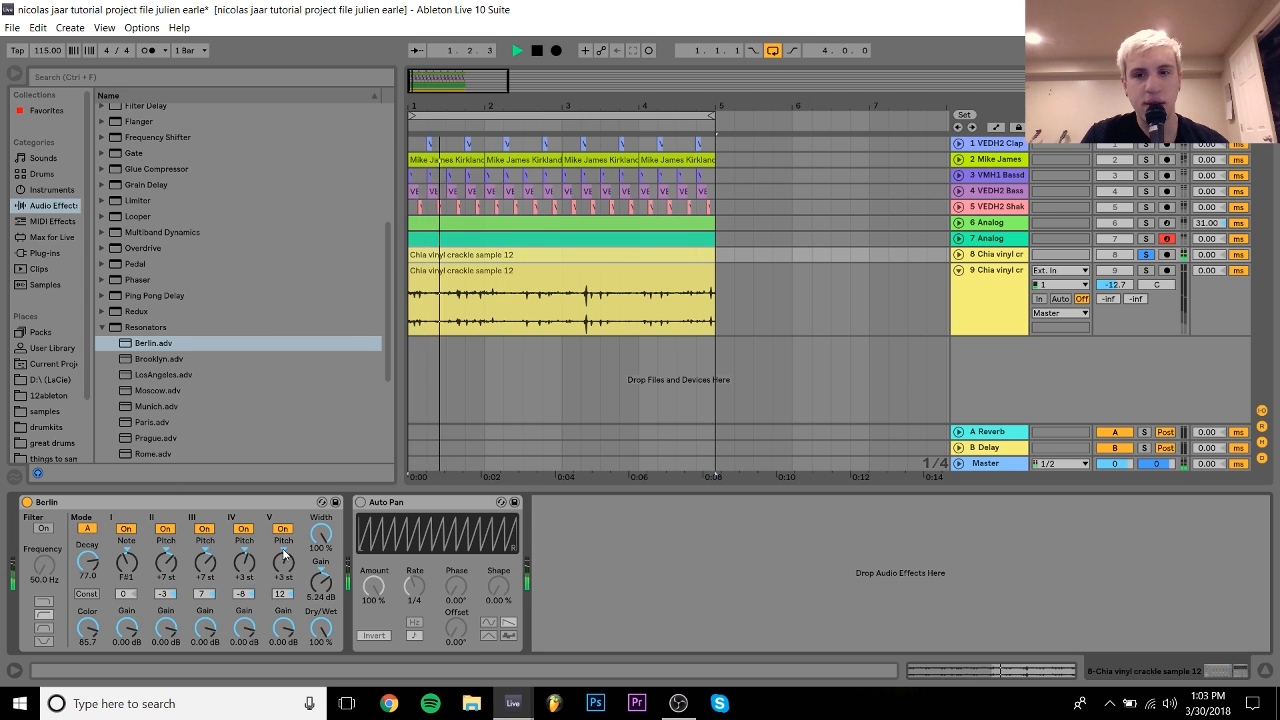
left_click(1146, 238)
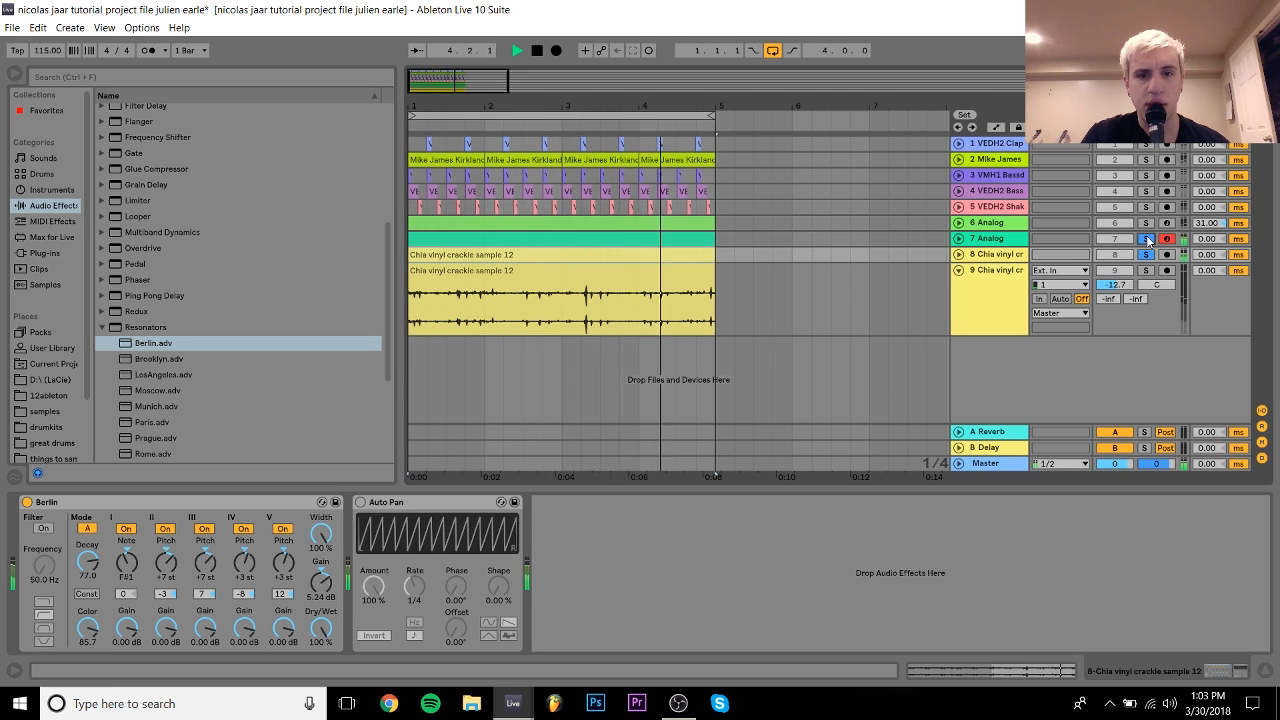
key("space")
left_click(1147, 238)
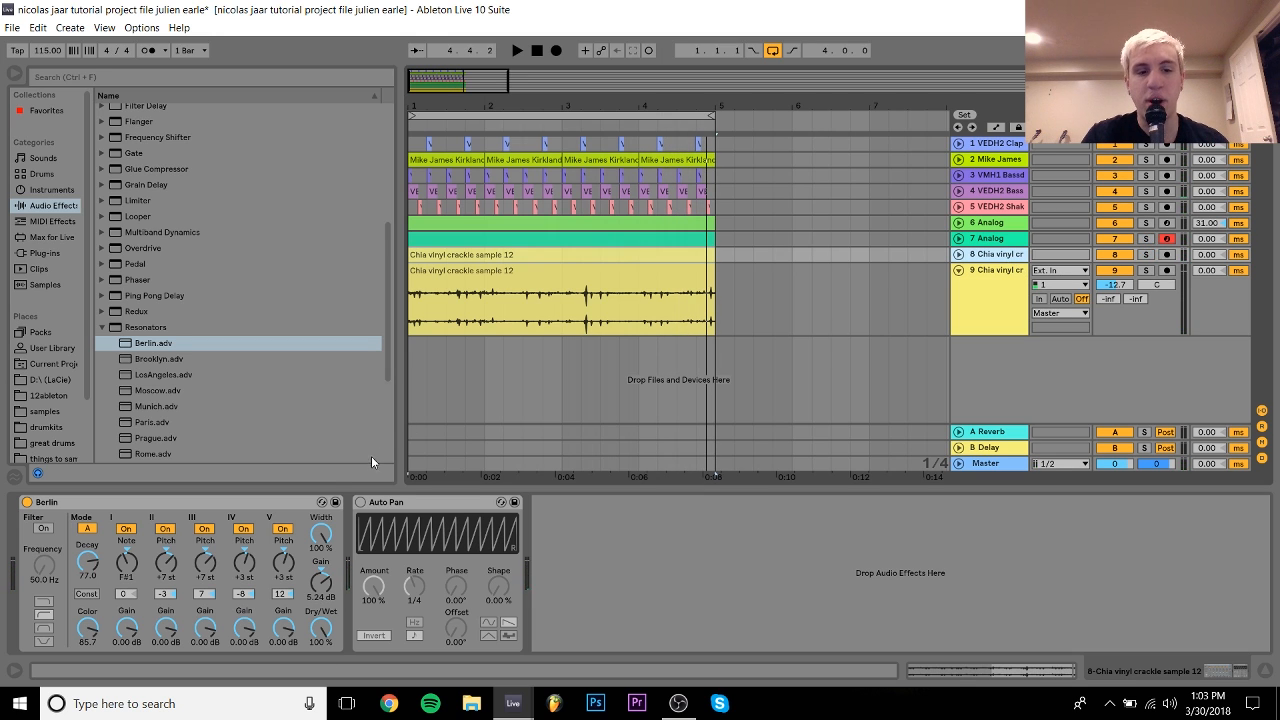
left_click(1146, 254)
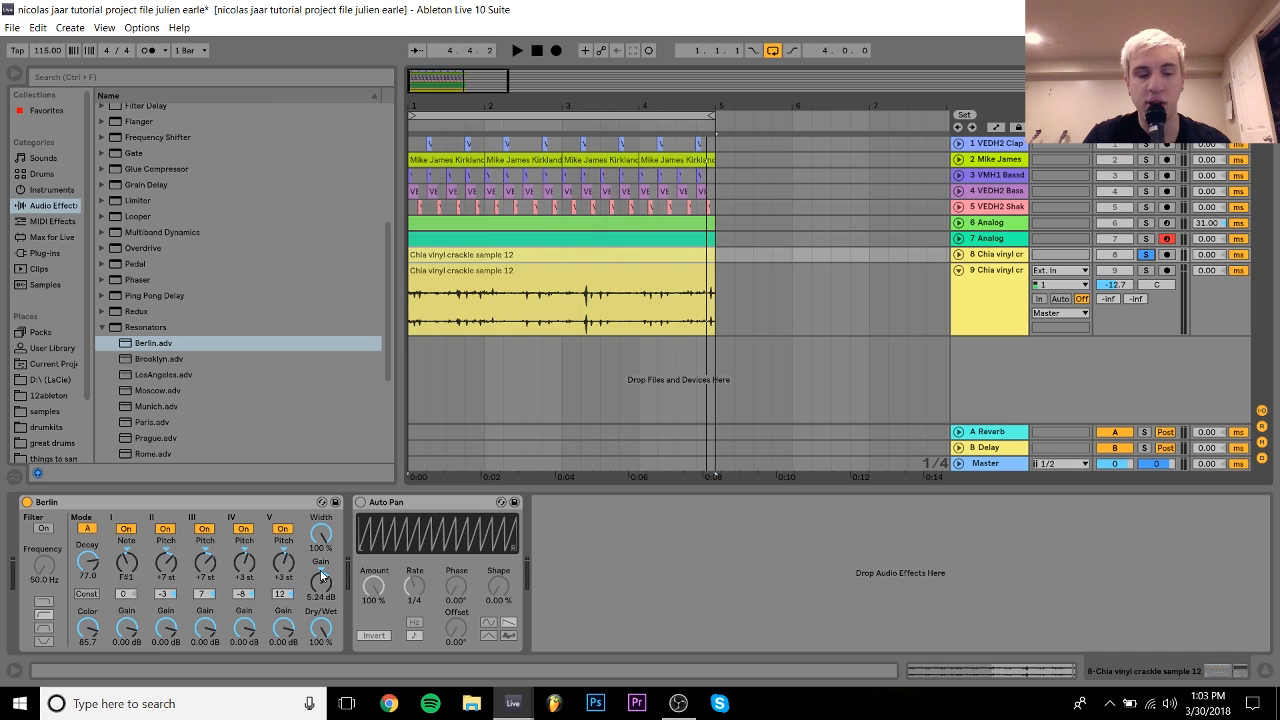
Step: Switch track 8's Auto Pan on during playback and unfold the track to show its waveform
key("space")
left_click(360, 502)
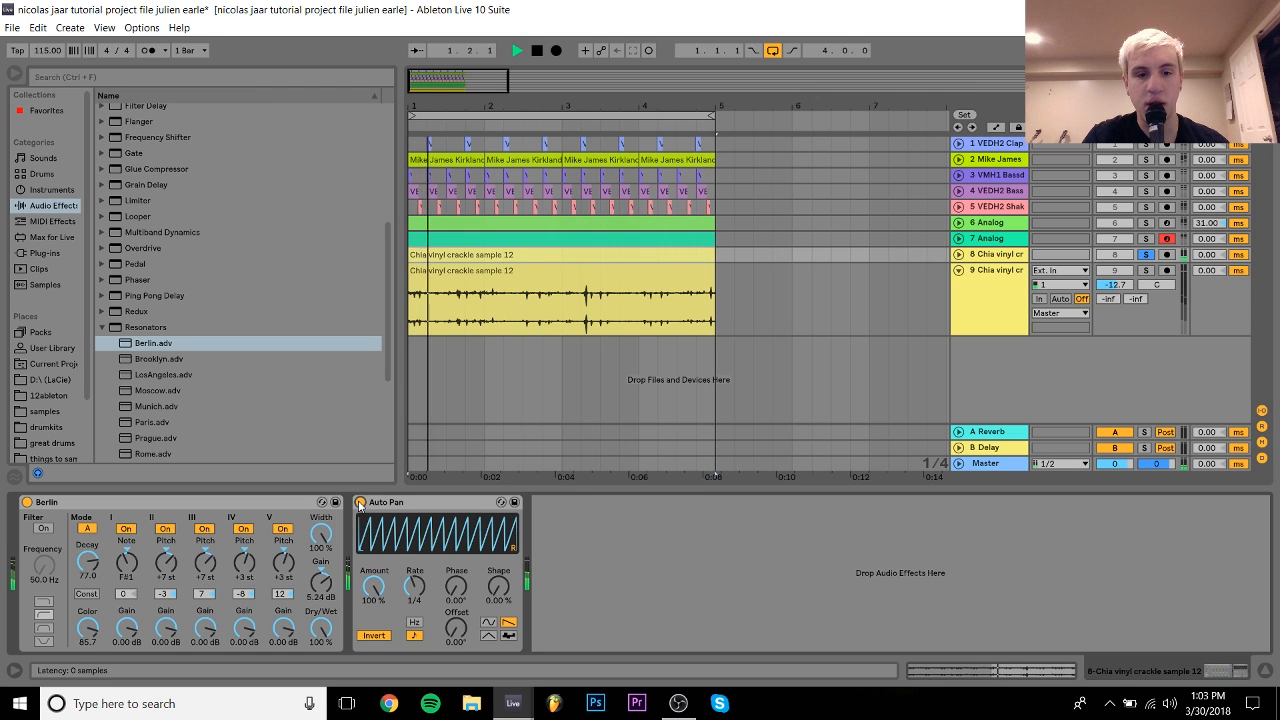
left_click(958, 255)
Step: Raise track 8 to -9.4 dB and replace its Auto Pan with a fresh one after the resonator
left_click_drag(1130, 270, 1130, 266)
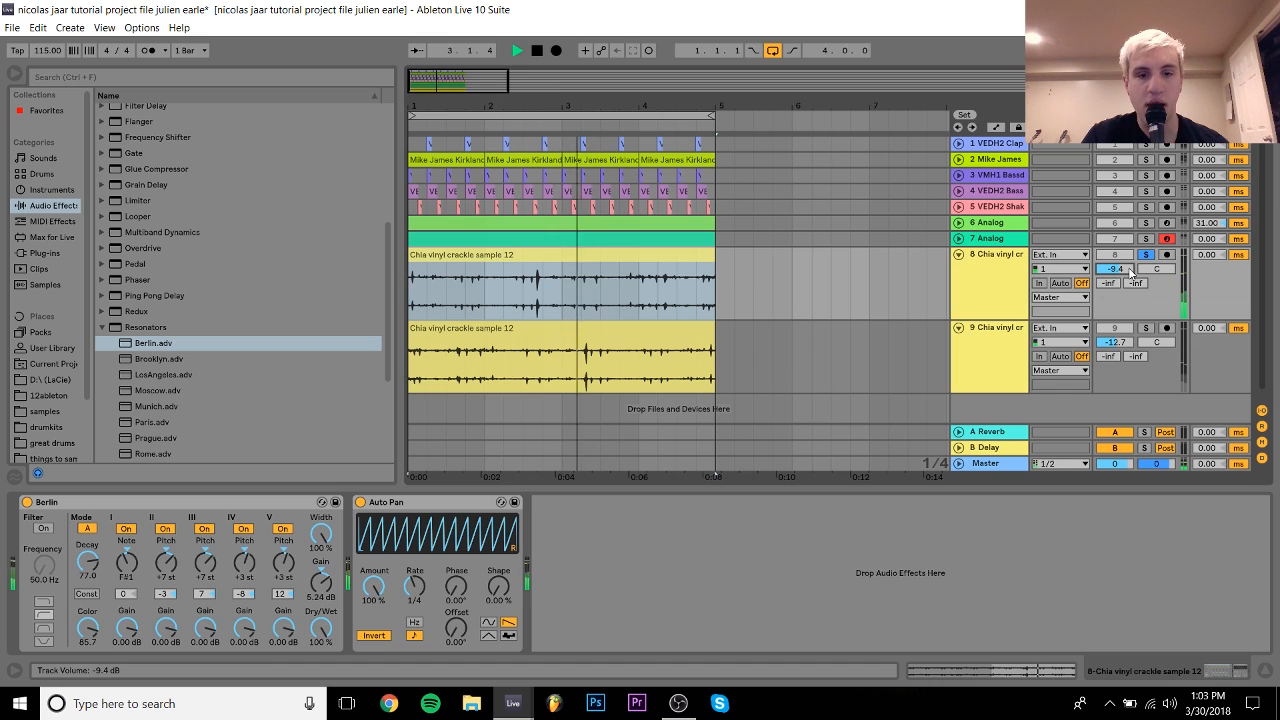
key("space")
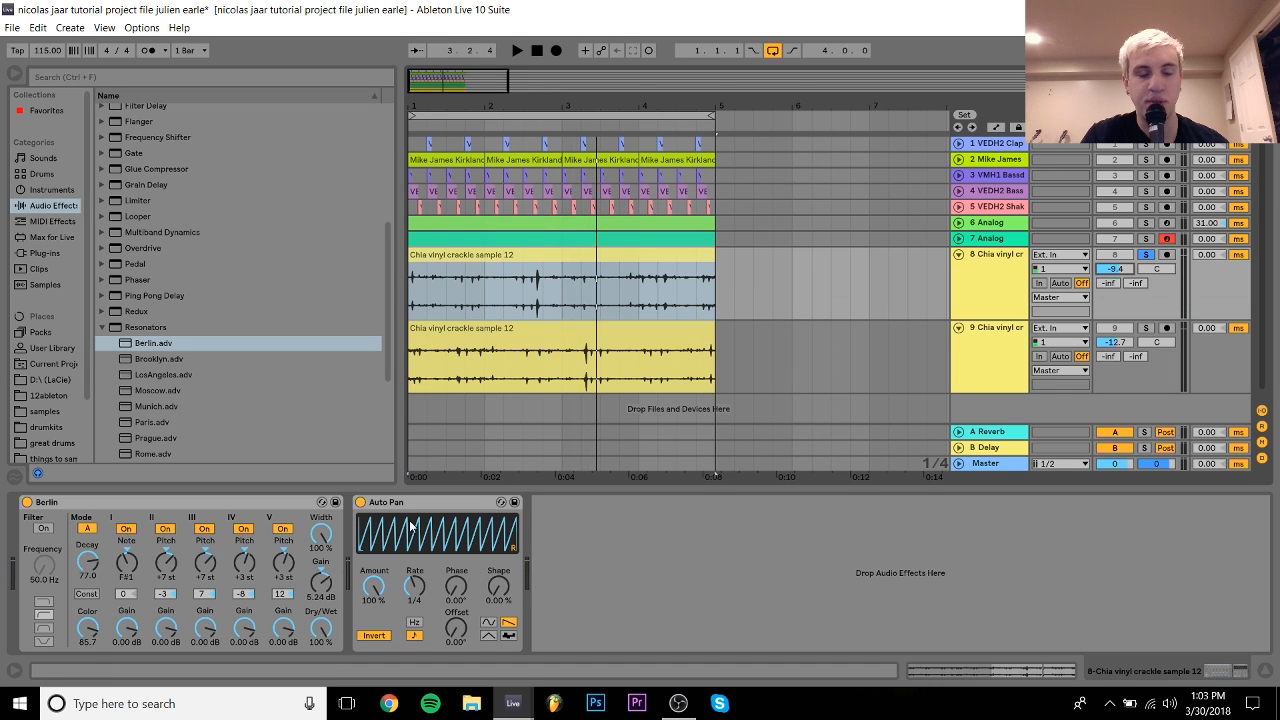
left_click(412, 472)
key("Delete")
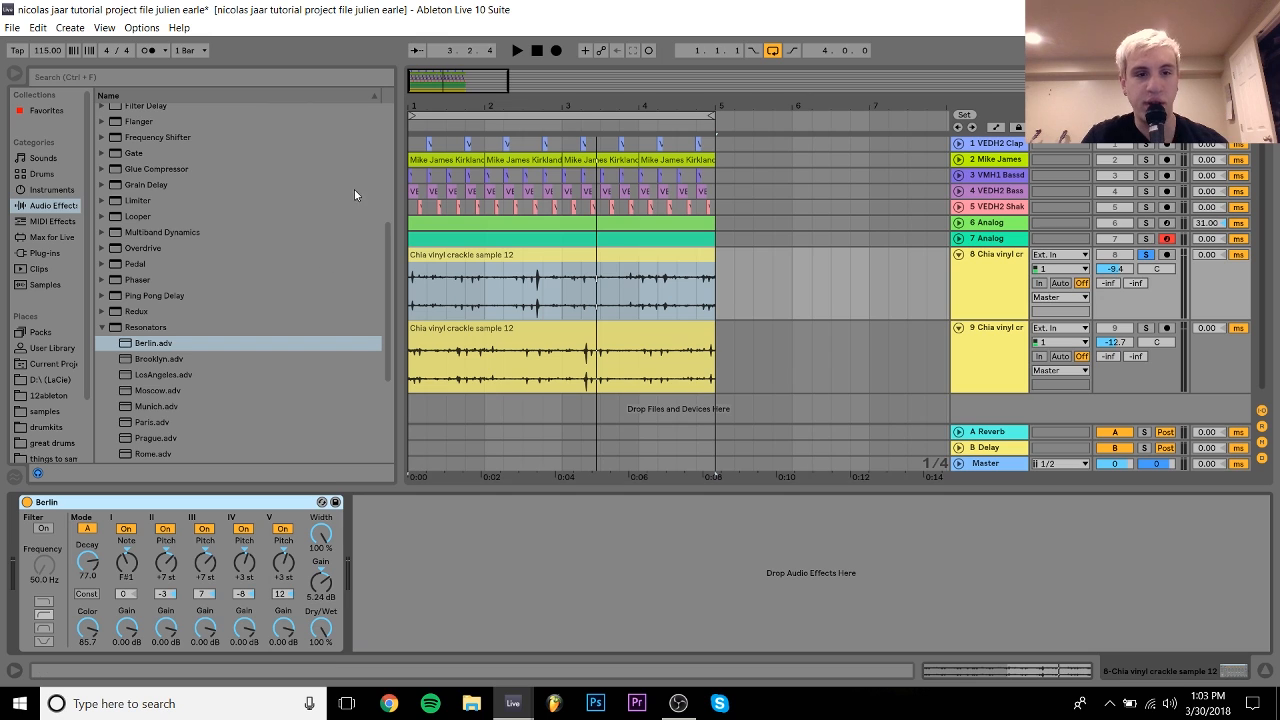
scroll(388, 186, "up", 5)
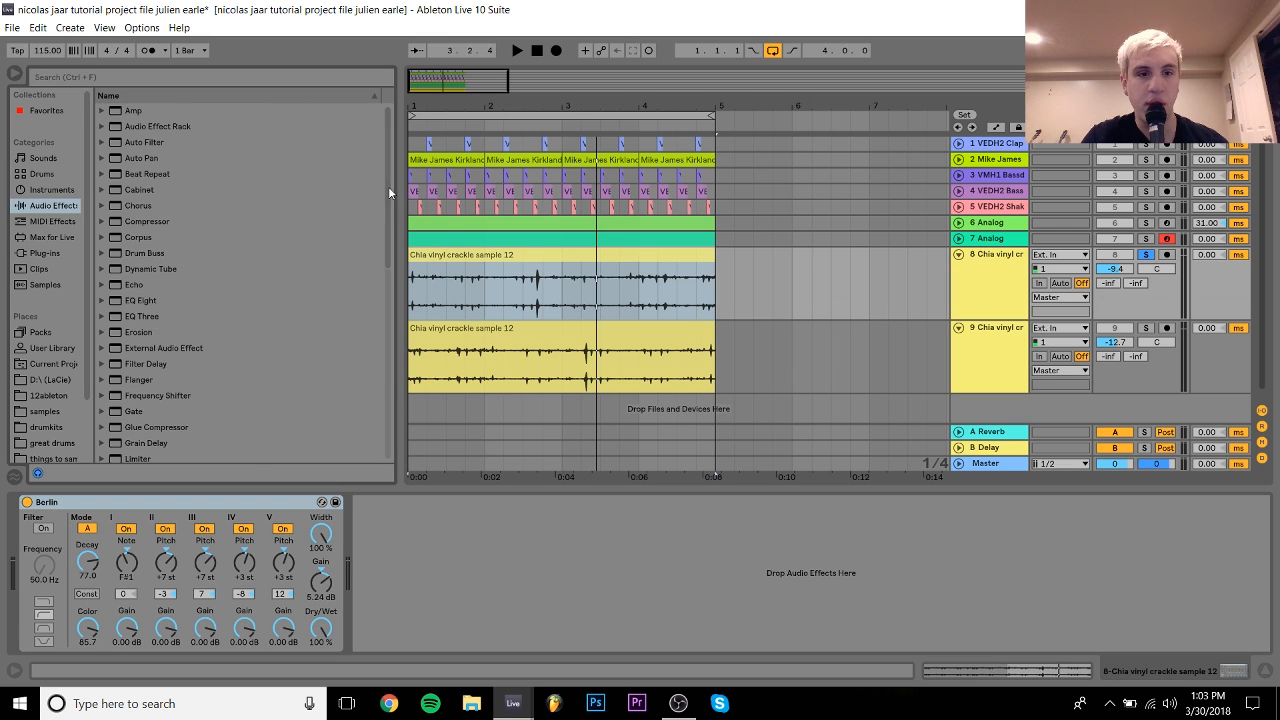
double_click(141, 158)
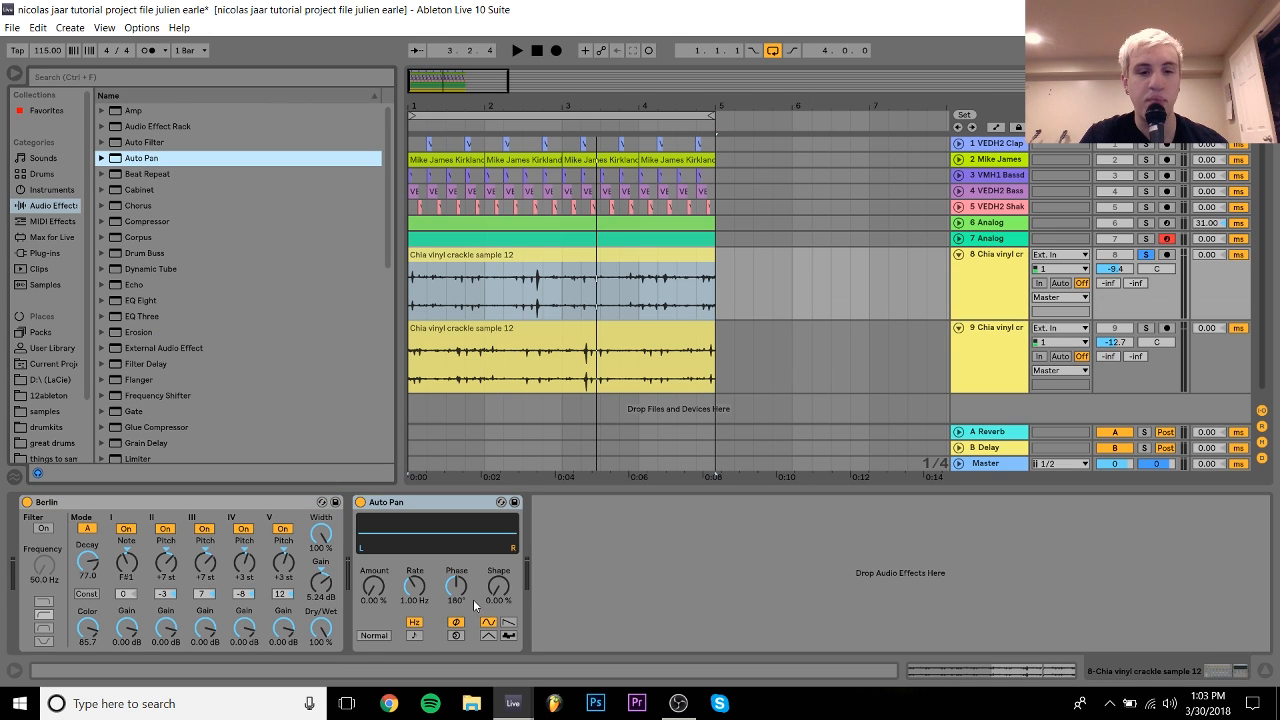
Step: Set the new Auto Pan to 0° phase, an inverted ramp shape, synced at 1/4, and play
left_click_drag(461, 590, 461, 650)
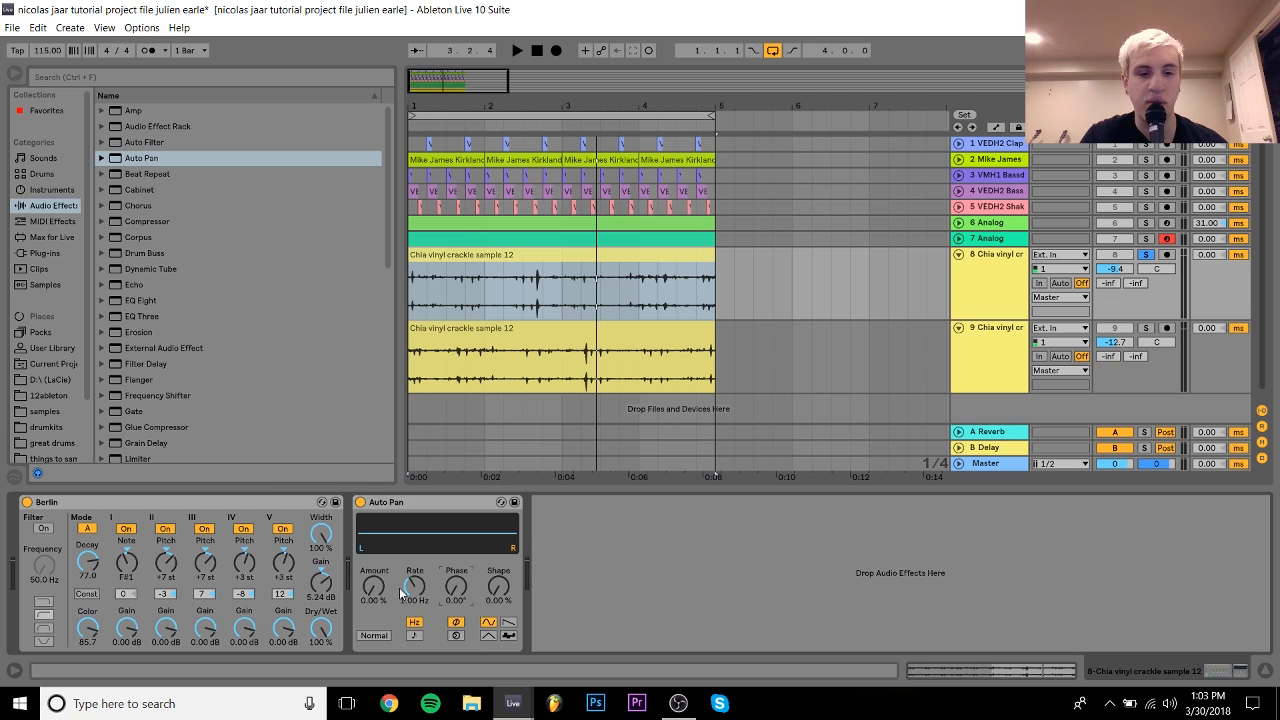
left_click(508, 622)
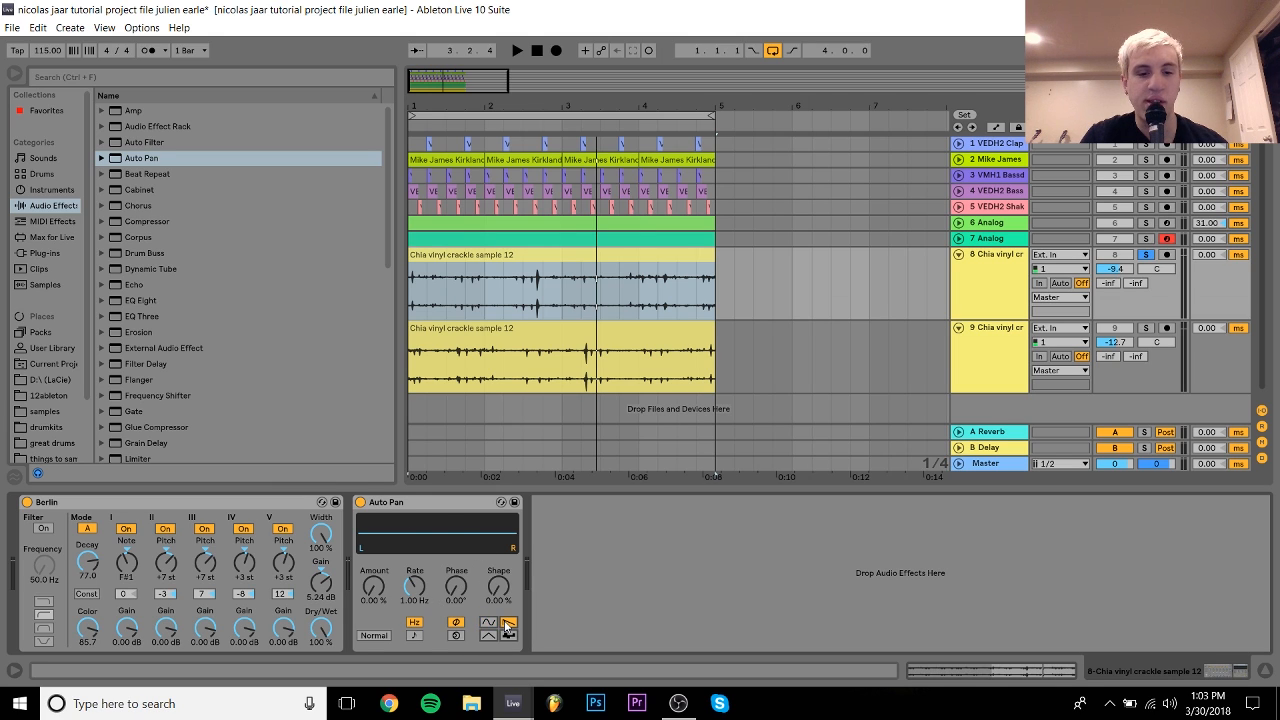
left_click(373, 635)
left_click(414, 636)
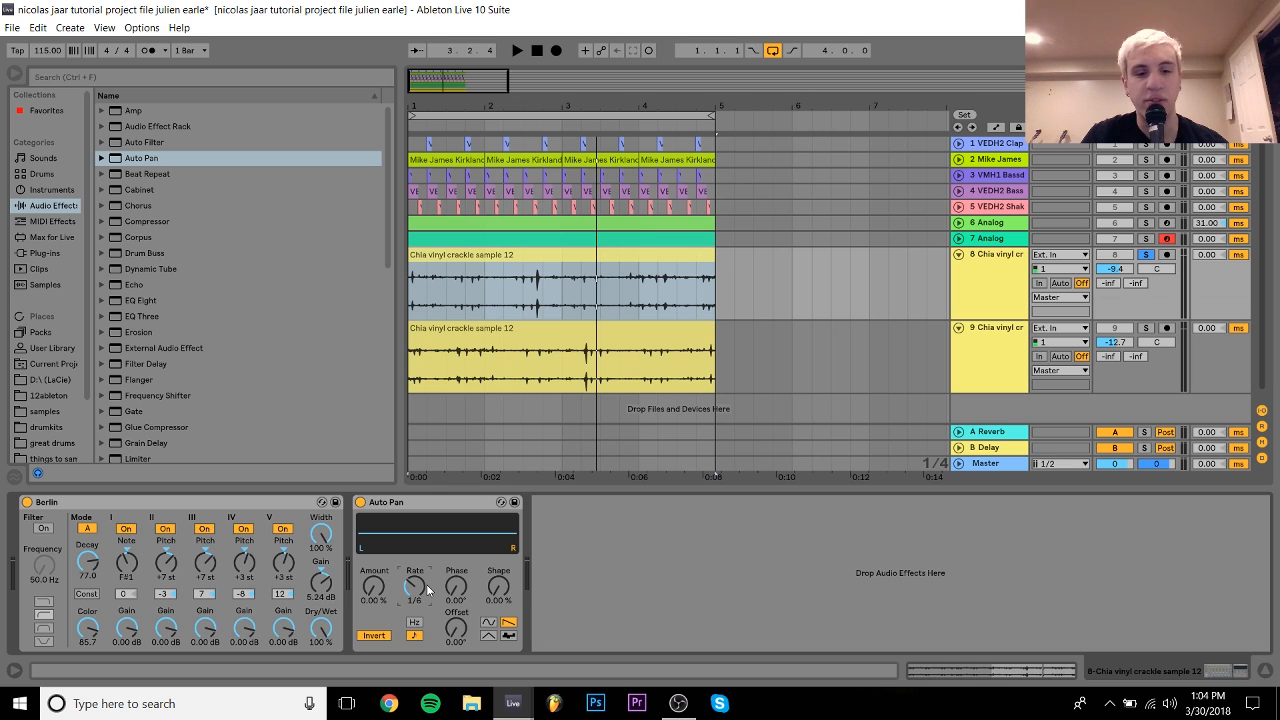
left_click_drag(426, 584, 438, 495)
key("space")
key("space")
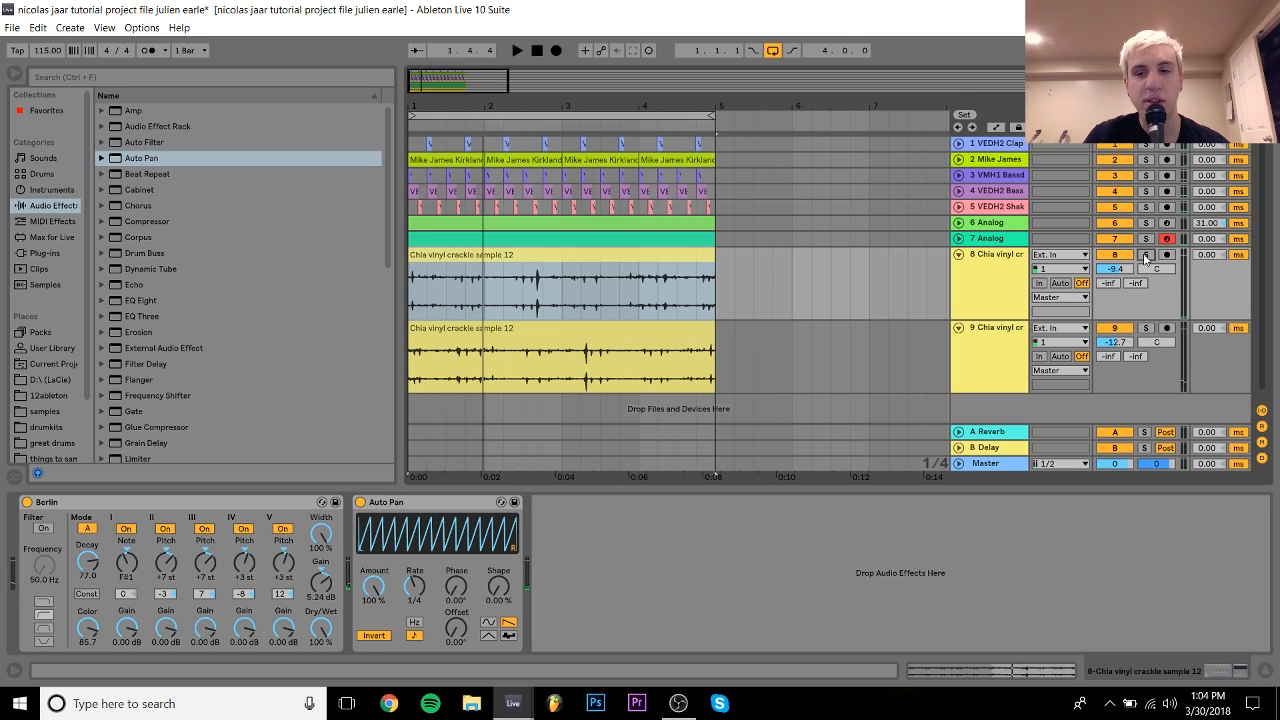
Step: Replay, collapse crackle track 8 to one row, stop, and select the crackle clip on track 9
key("space")
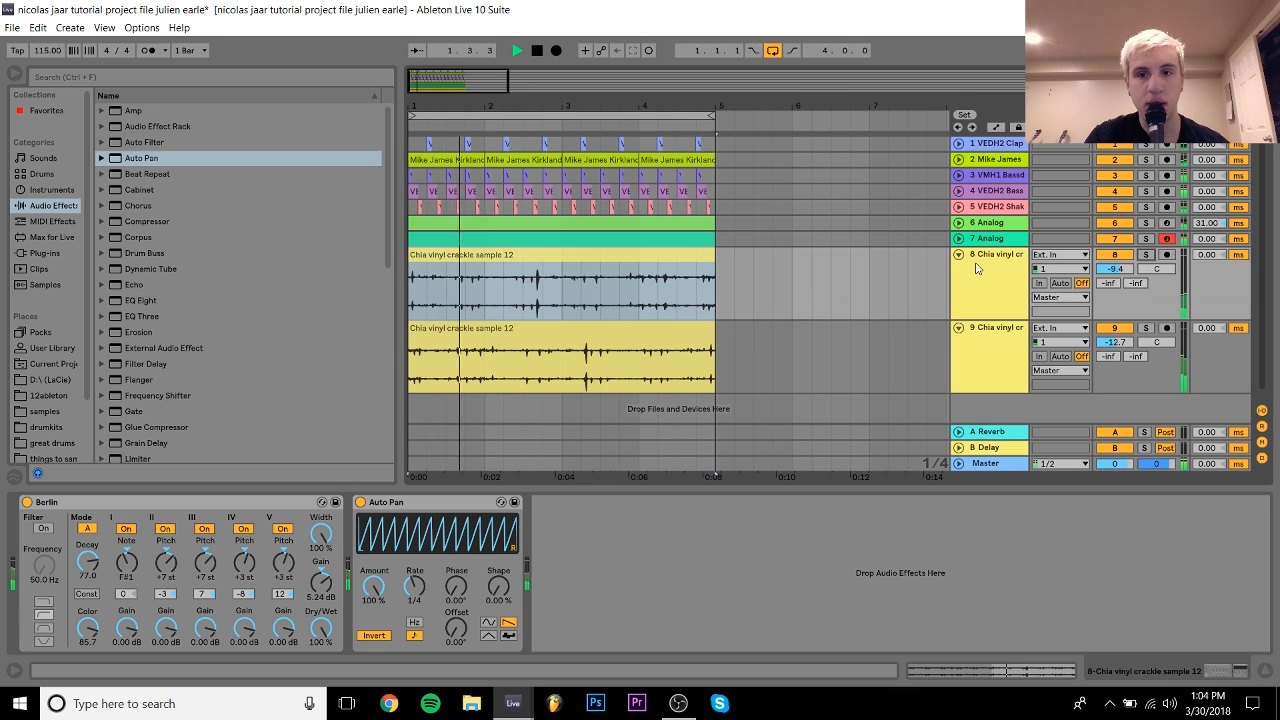
left_click(958, 254)
key("space")
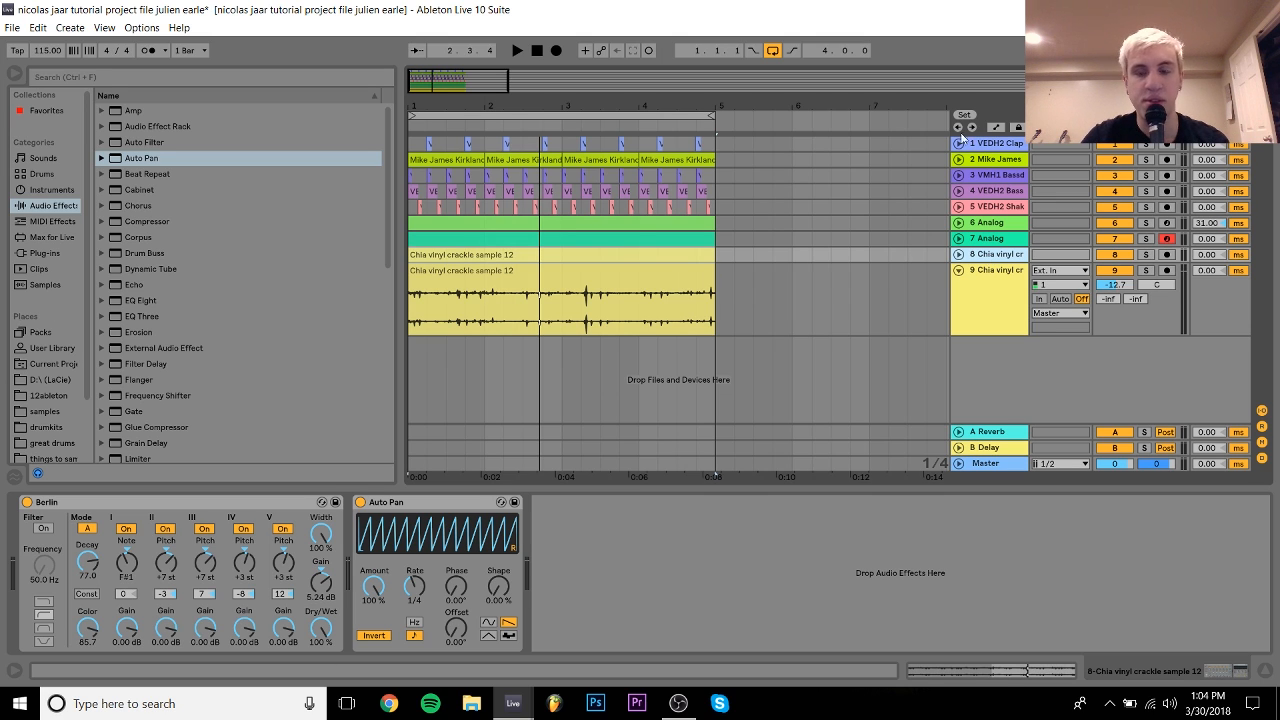
left_click(488, 297)
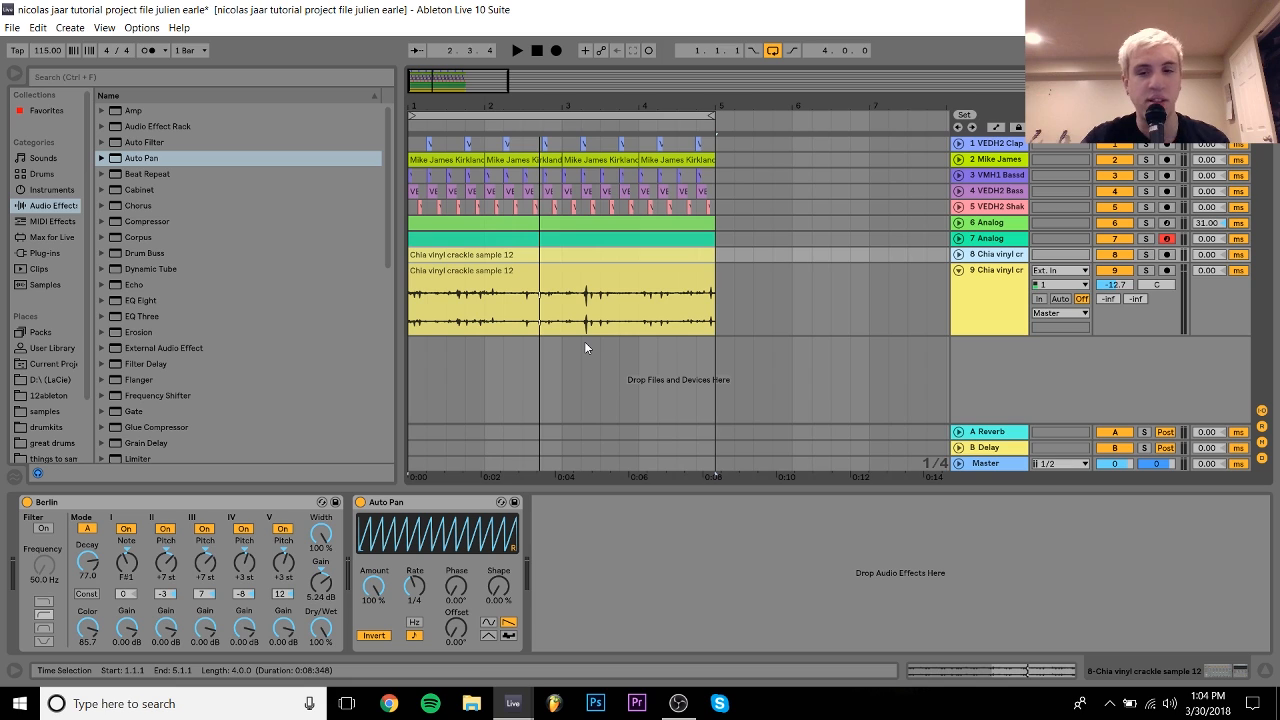